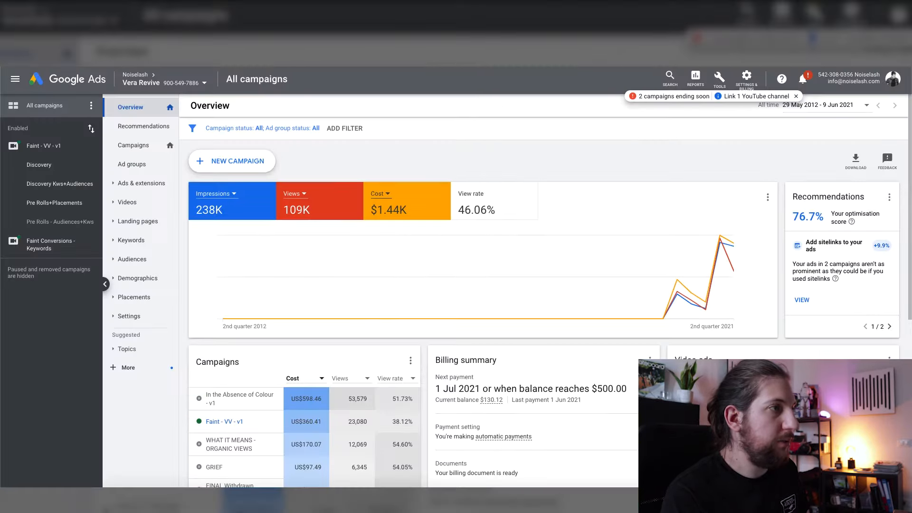
Start a new campaign without a goal's guidance, choosing the Video type and the Custom video campaign subtype
{"action": "left_click", "coordinate": [216, 161]}
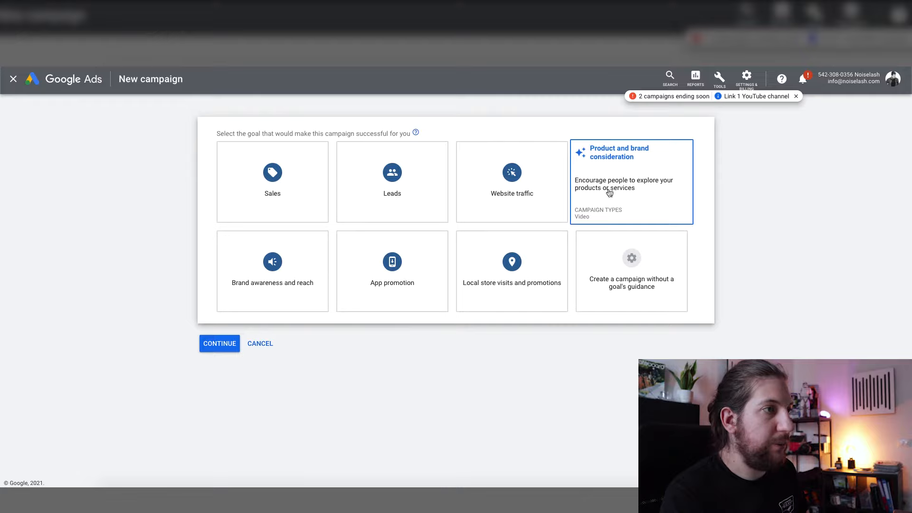
{"action": "left_click", "coordinate": [625, 281]}
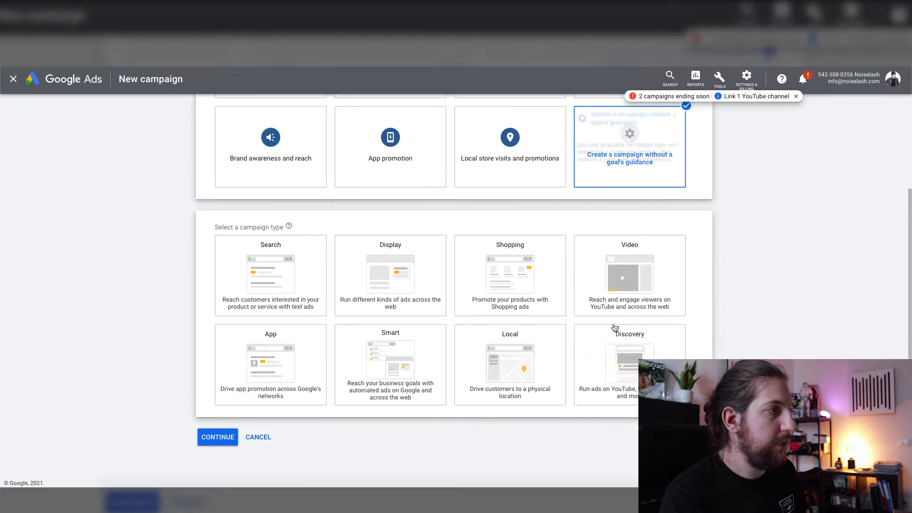
{"action": "left_click", "coordinate": [621, 268]}
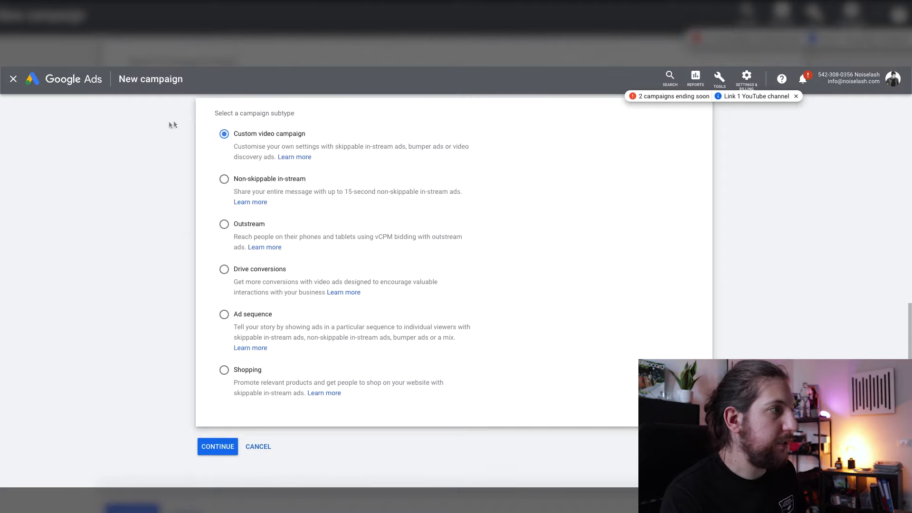
{"action": "left_click", "coordinate": [223, 442]}
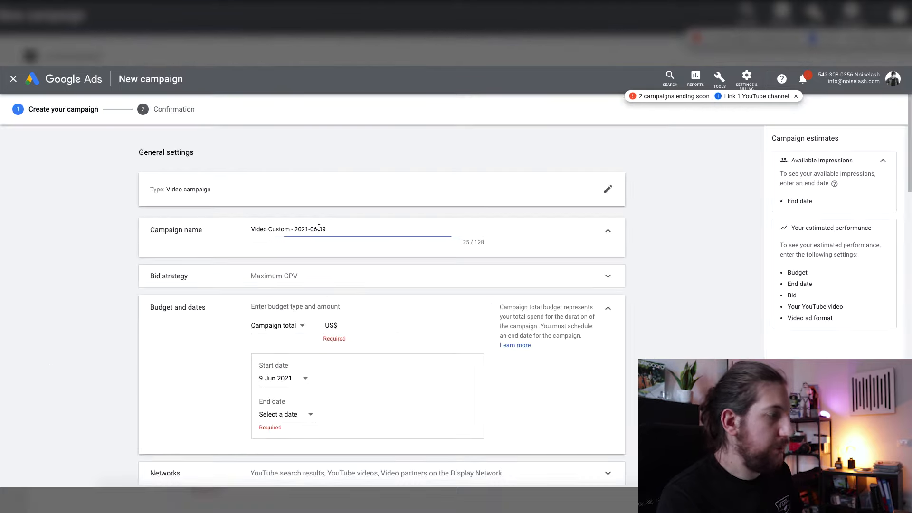
Name the campaign "Vera Revive - Faint Test" and give it a daily budget of US$10.00
{"action": "triple_click", "coordinate": [319, 229]}
{"action": "type", "text": "Vera Revive - Faint Test"}
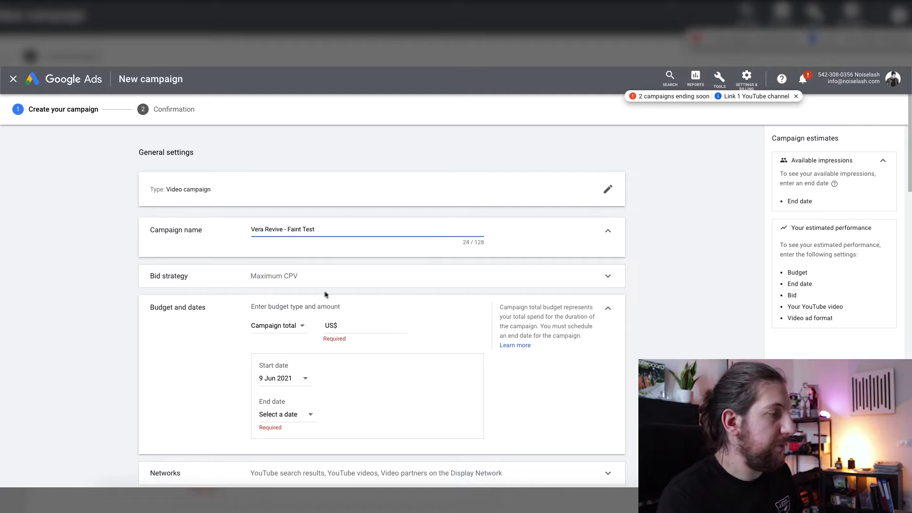
{"action": "left_click", "coordinate": [300, 328]}
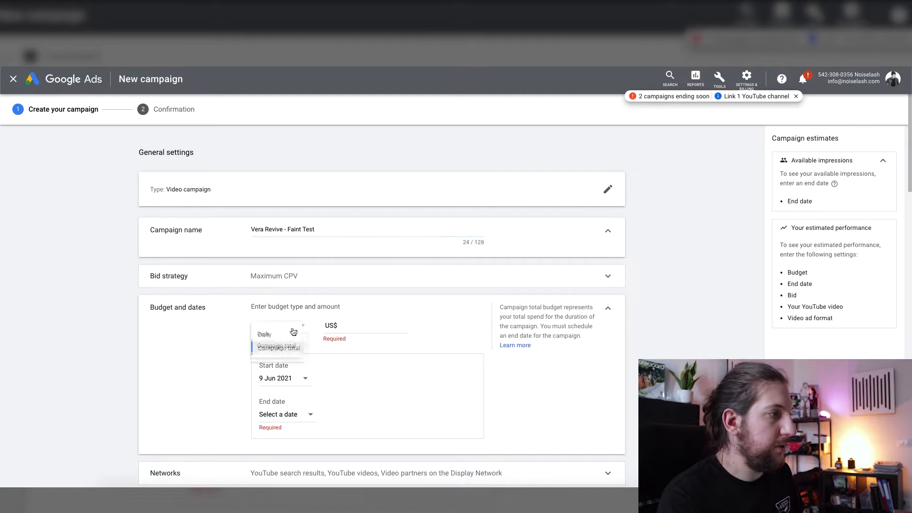
{"action": "left_click", "coordinate": [267, 337]}
{"action": "left_click", "coordinate": [367, 330]}
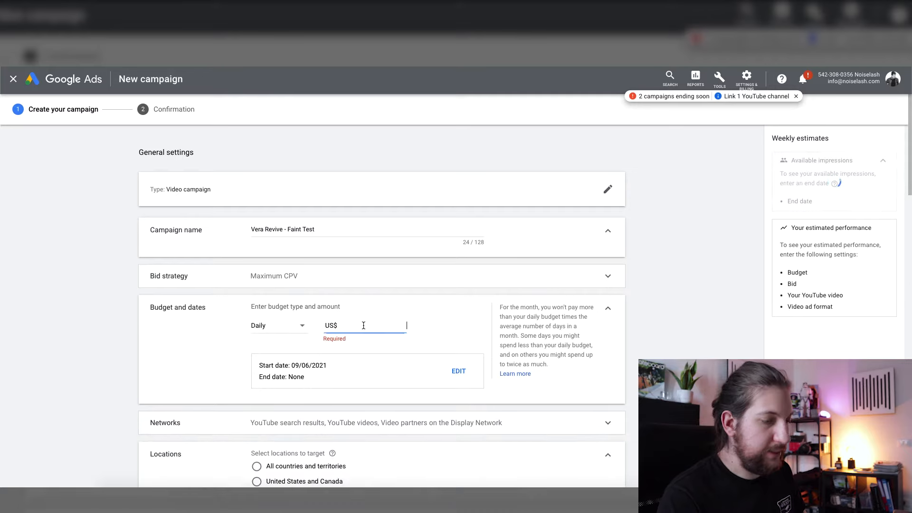
{"action": "type", "text": "100"}
{"action": "left_click", "coordinate": [203, 375]}
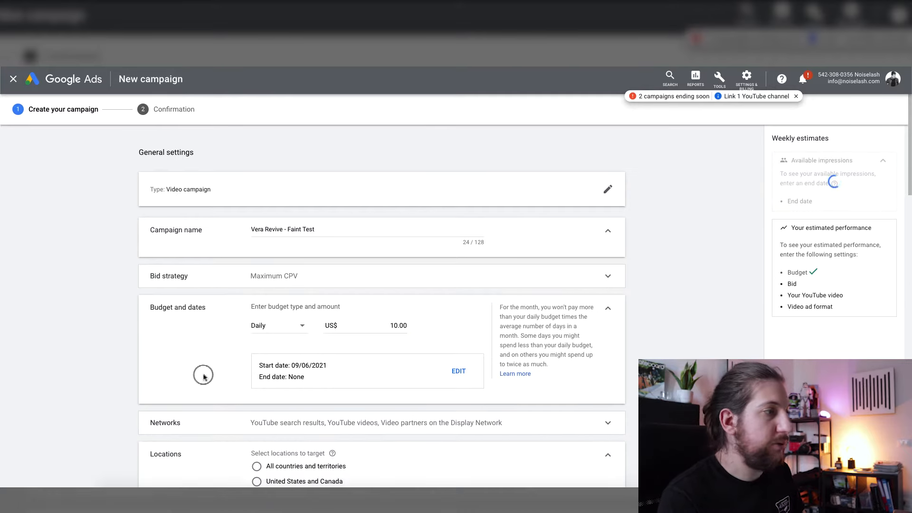
Exclude video partners on the Display Network from the campaign's networks
{"action": "scroll", "coordinate": [218, 363], "scroll_direction": "down", "scroll_amount": 2}
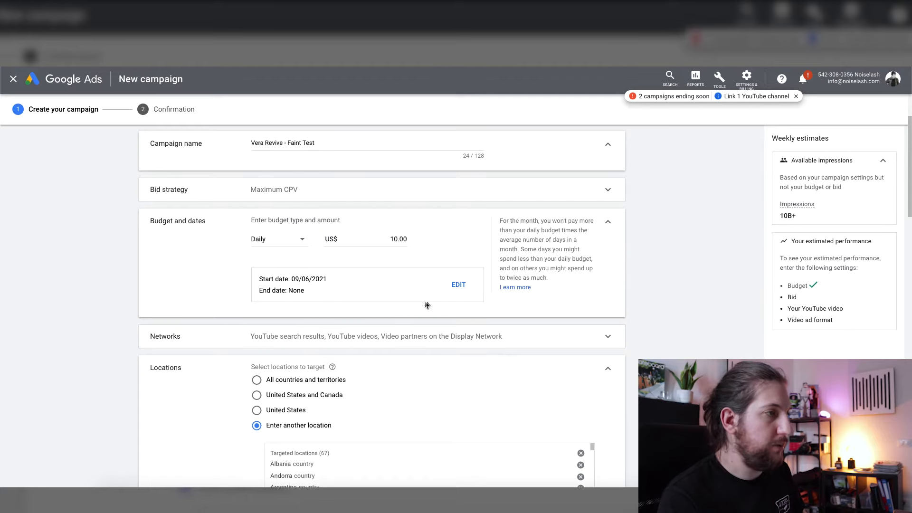
{"action": "scroll", "coordinate": [373, 326], "scroll_direction": "down", "scroll_amount": 1}
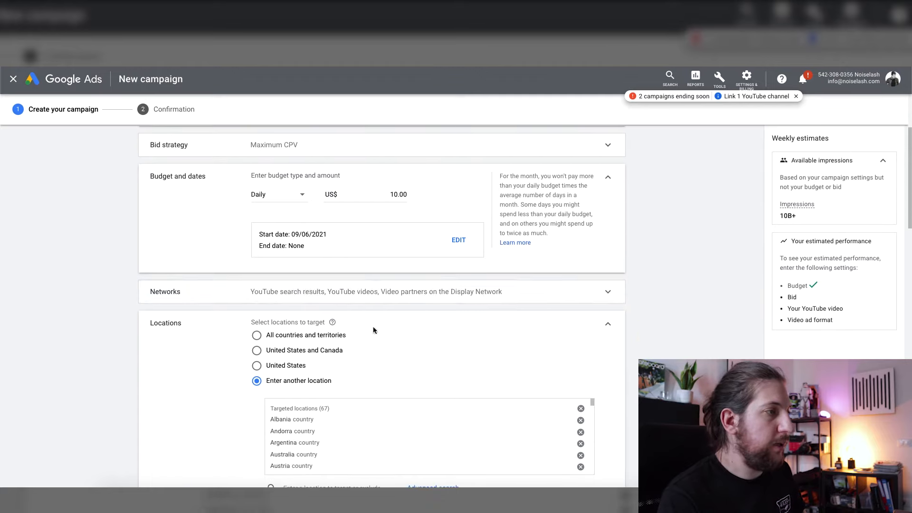
{"action": "left_click", "coordinate": [465, 291]}
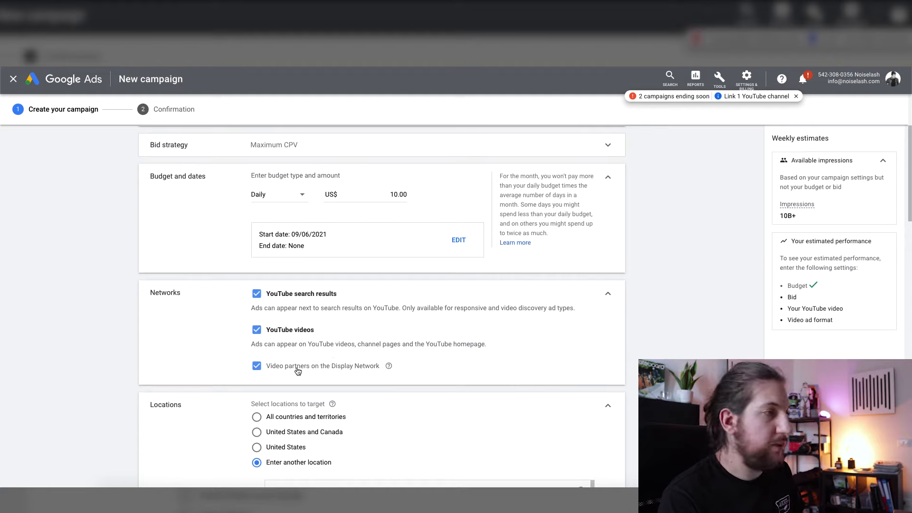
{"action": "left_click", "coordinate": [298, 371]}
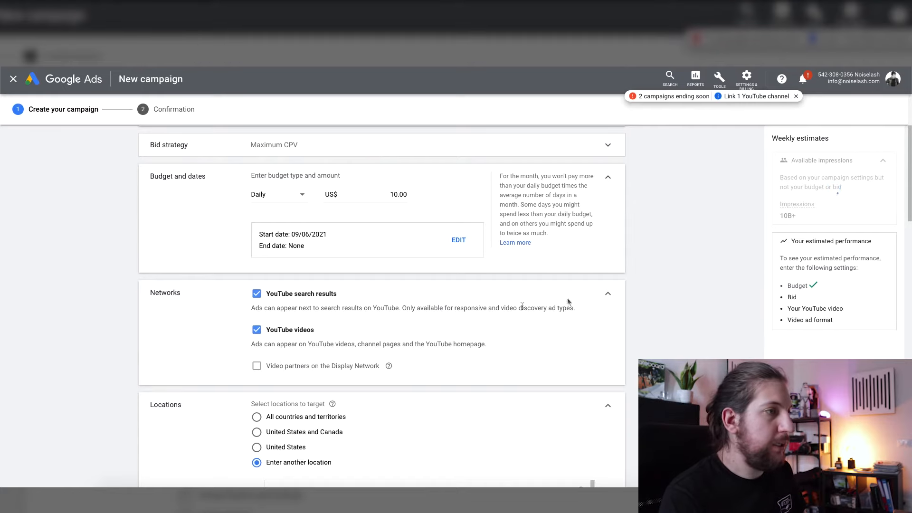
{"action": "left_click", "coordinate": [528, 342]}
Review the campaign's list of targeted countries and its language setting
{"action": "scroll", "coordinate": [235, 354], "scroll_direction": "down", "scroll_amount": 2}
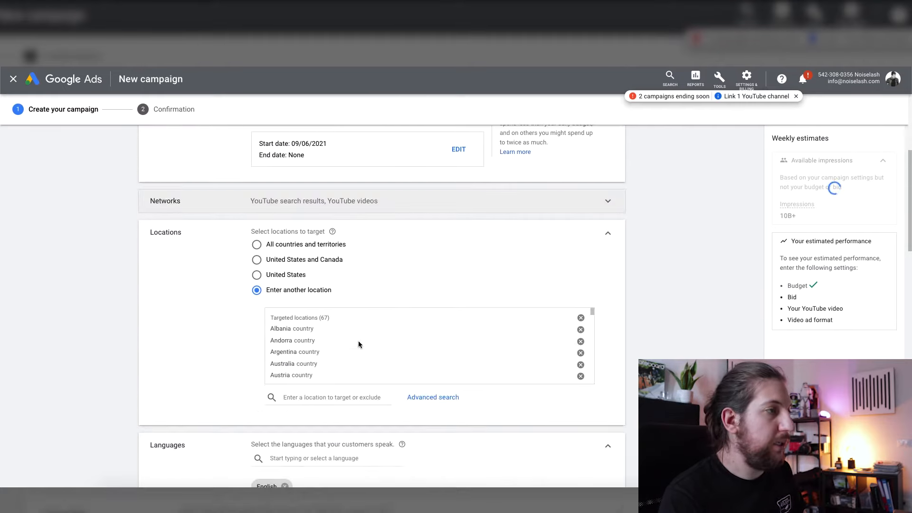
{"action": "scroll", "coordinate": [228, 314], "scroll_direction": "down", "scroll_amount": 1}
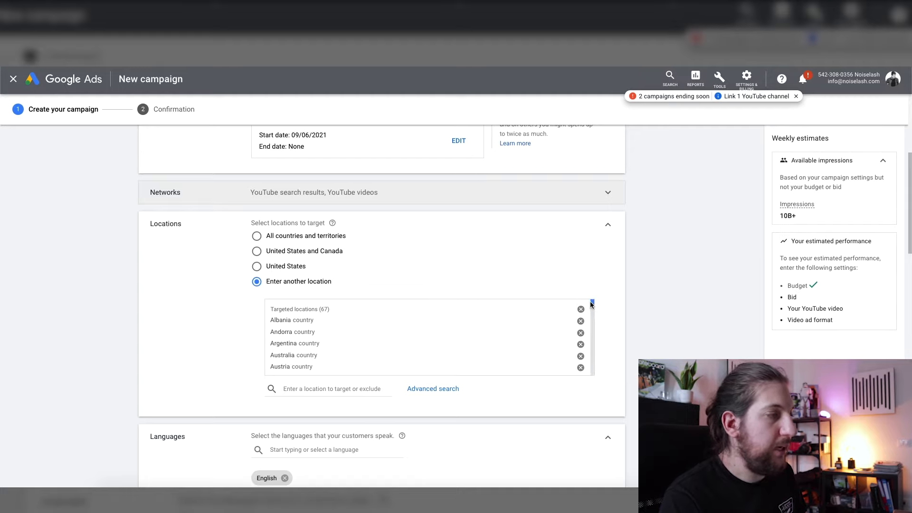
{"action": "left_click_drag", "start_coordinate": [590, 302], "coordinate": [598, 355]}
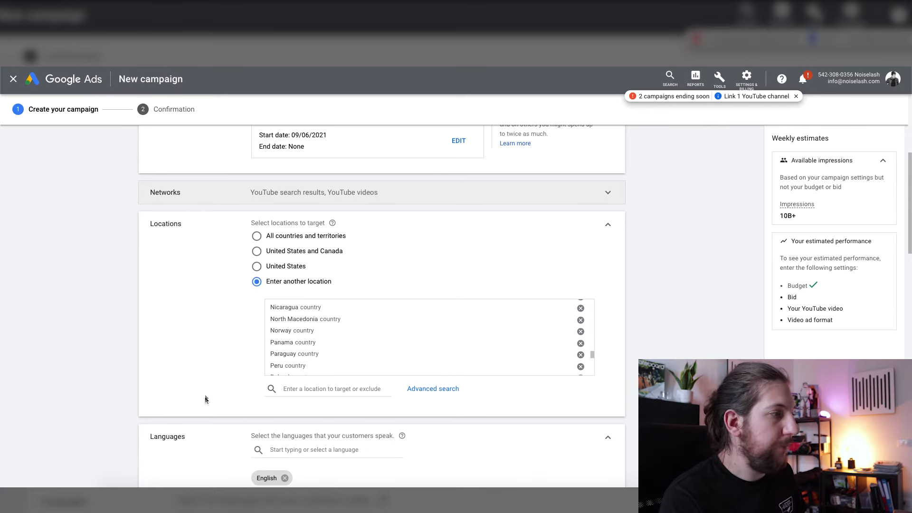
{"action": "scroll", "coordinate": [205, 396], "scroll_direction": "up", "scroll_amount": 3}
{"action": "scroll", "coordinate": [200, 380], "scroll_direction": "down", "scroll_amount": 5}
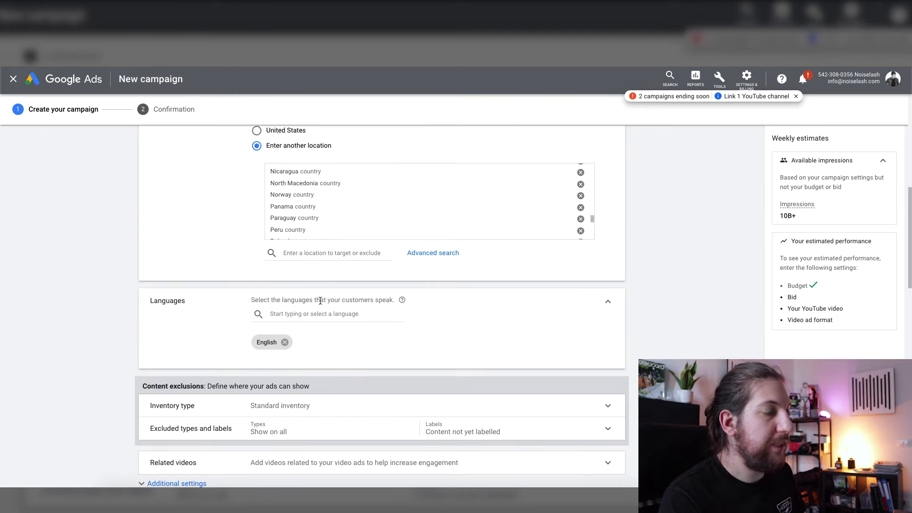
{"action": "scroll", "coordinate": [320, 300], "scroll_direction": "up", "scroll_amount": 2}
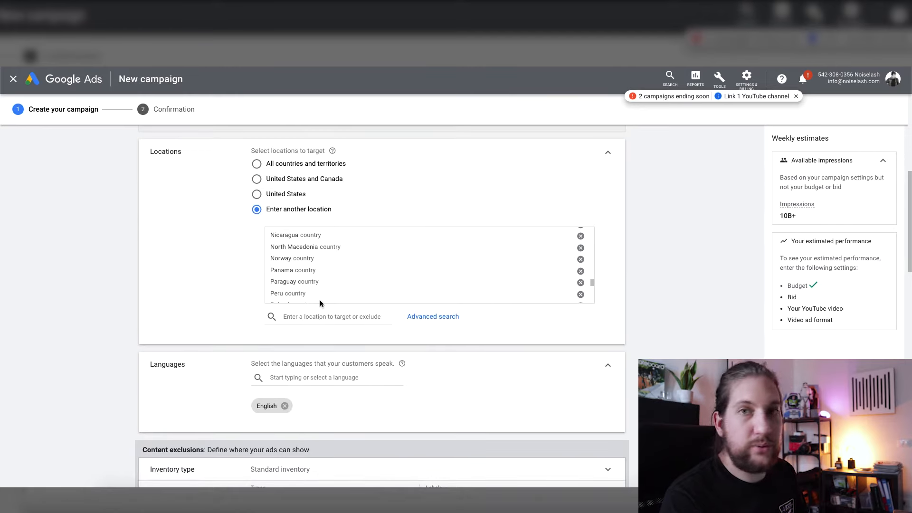
Exclude embedded YouTube videos and live streaming videos from the content, and limit device targeting to computers and mobile phones
{"action": "scroll", "coordinate": [195, 302], "scroll_direction": "down", "scroll_amount": 6}
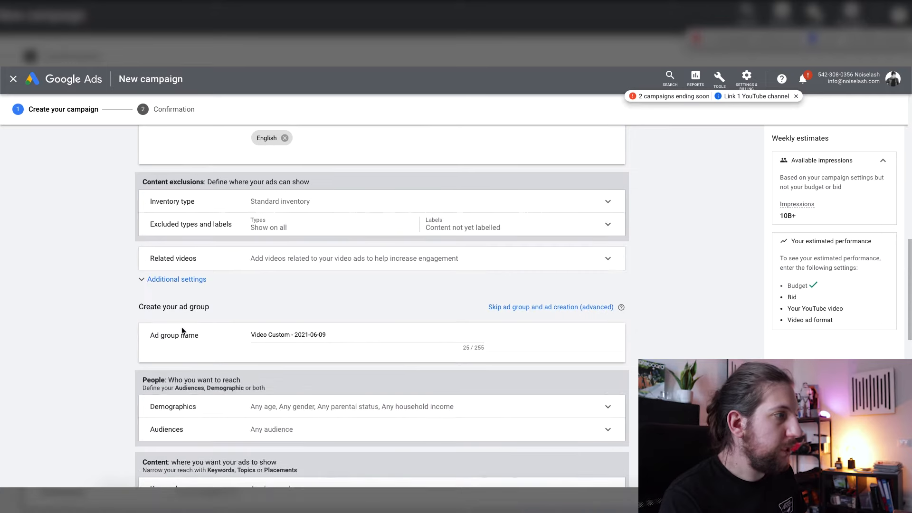
{"action": "left_click", "coordinate": [268, 228]}
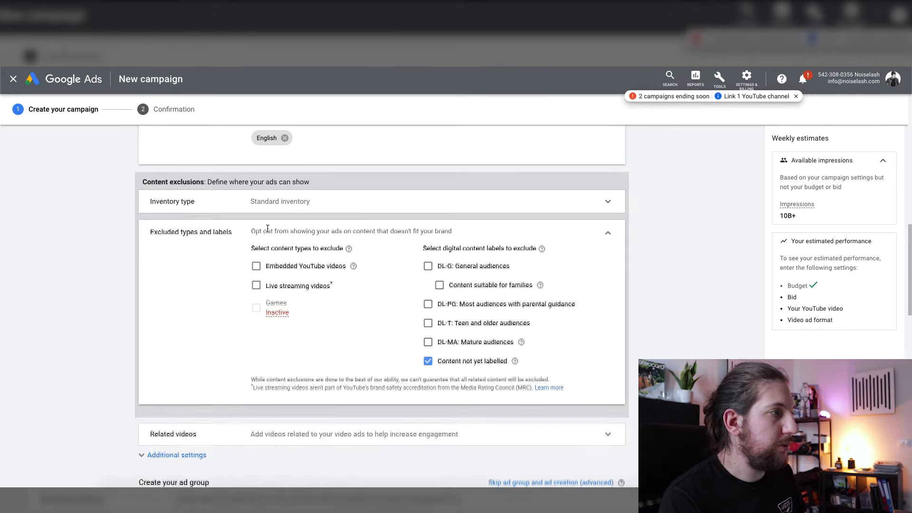
{"action": "left_click", "coordinate": [257, 266]}
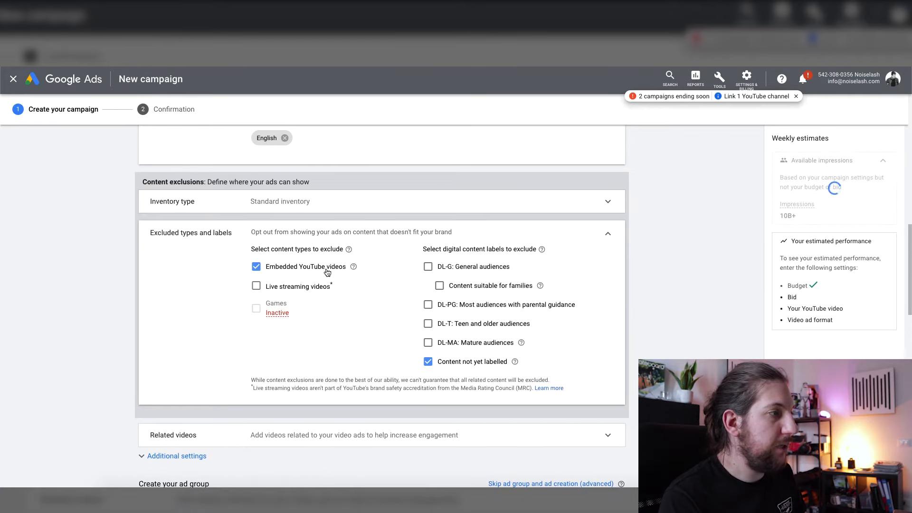
{"action": "left_click", "coordinate": [256, 286]}
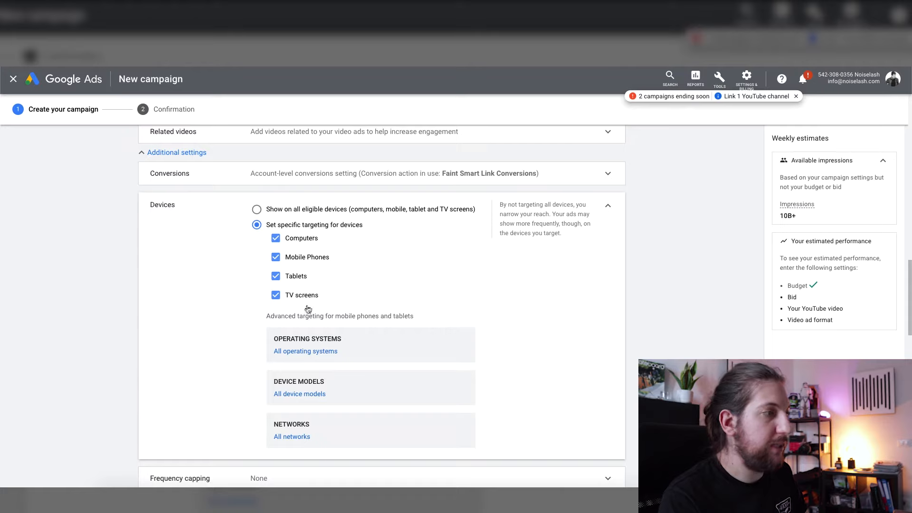
{"action": "left_click", "coordinate": [276, 295]}
{"action": "left_click", "coordinate": [276, 276]}
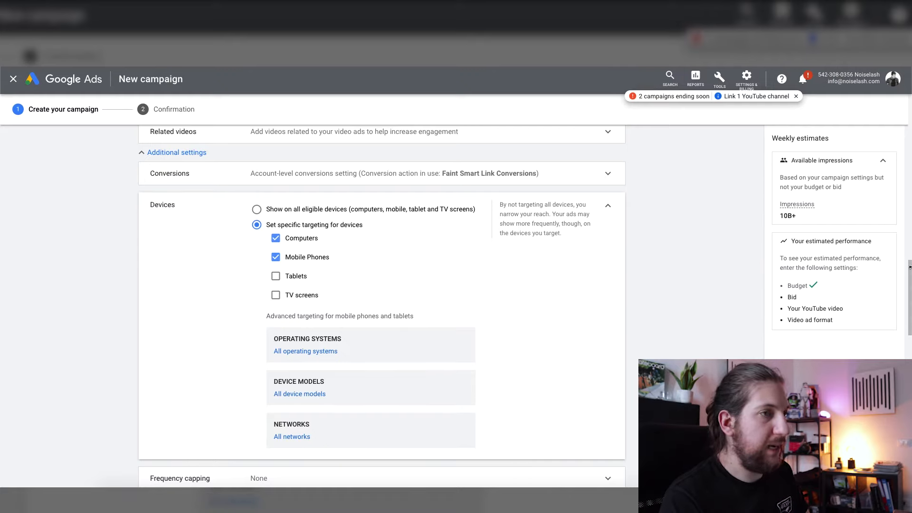
Name the ad group "Placements + Pre Roll"
{"action": "scroll", "coordinate": [323, 251], "scroll_direction": "down", "scroll_amount": 7}
{"action": "triple_click", "coordinate": [329, 239]}
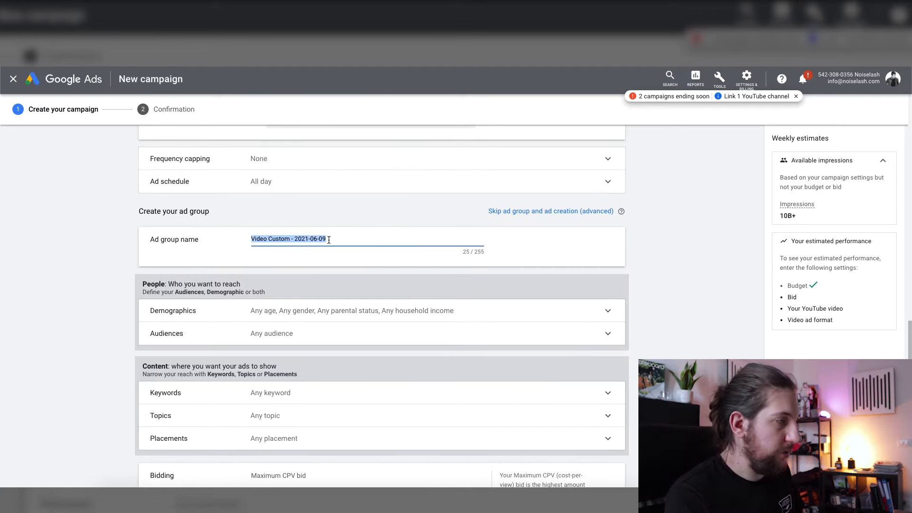
{"action": "type", "text": "Placements + Pre Roll"}
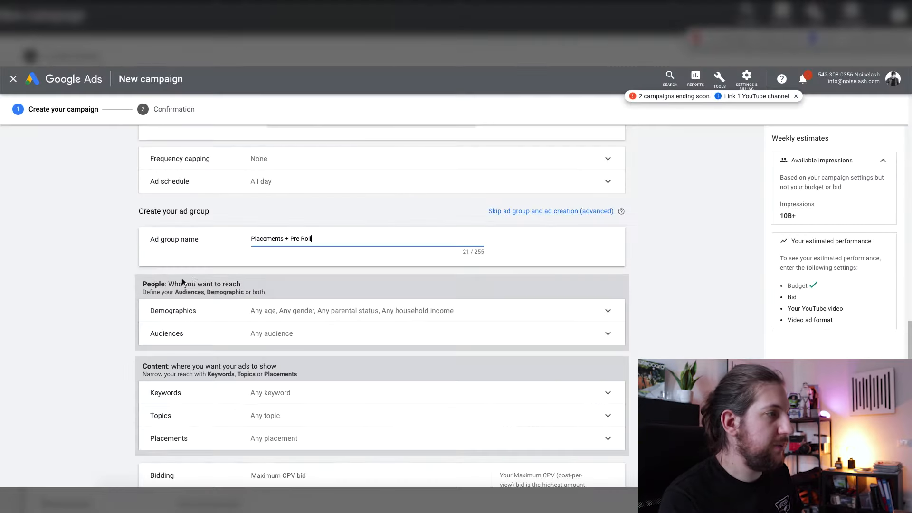
{"action": "left_click", "coordinate": [89, 332]}
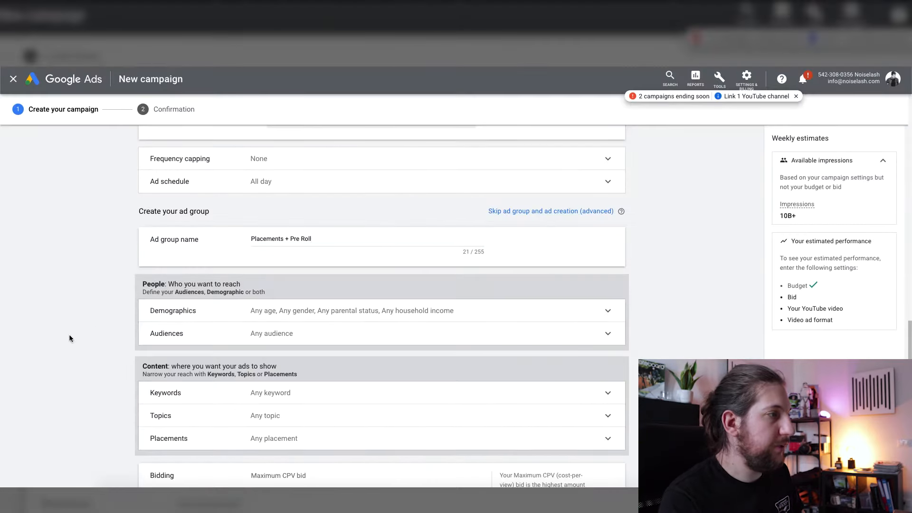
Limit the ad group's demographics to female and male genders and to ages 18 - 24 and 25 - 34
{"action": "left_click", "coordinate": [344, 314]}
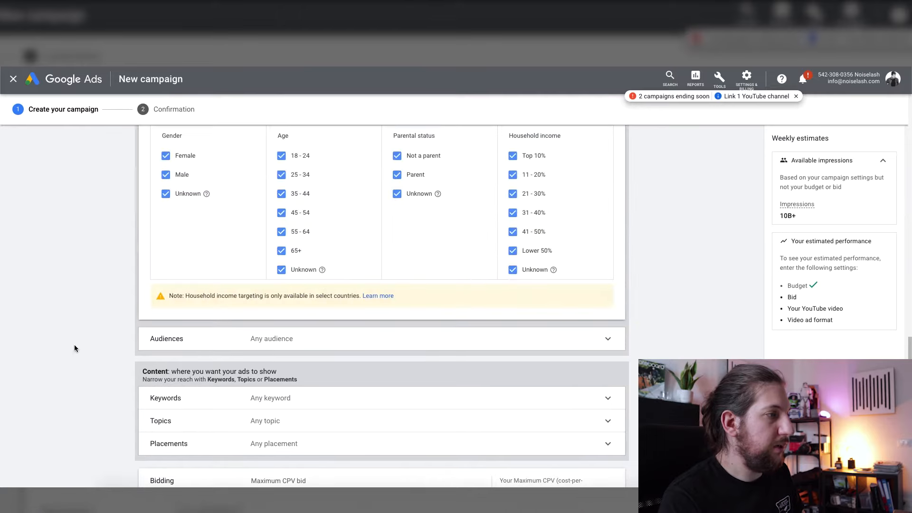
{"action": "left_click", "coordinate": [165, 240]}
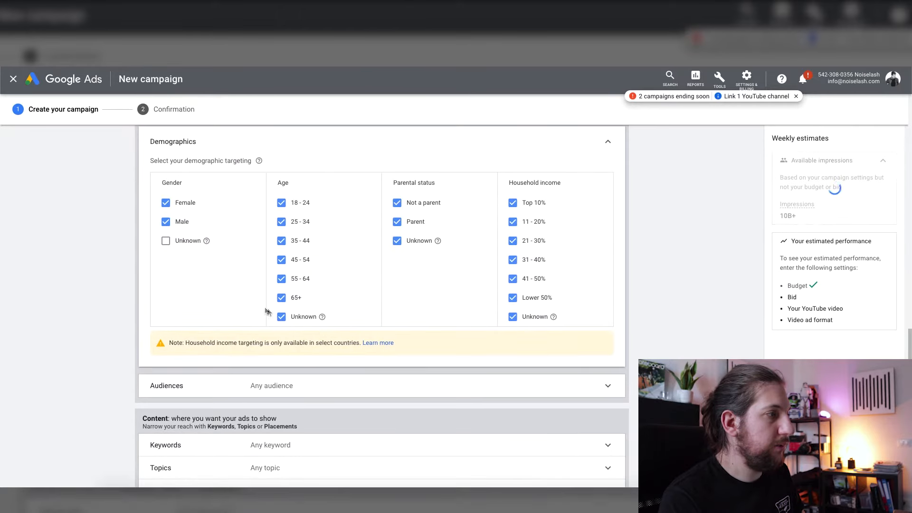
{"action": "left_click", "coordinate": [281, 317]}
{"action": "left_click", "coordinate": [282, 297]}
{"action": "left_click", "coordinate": [282, 279]}
{"action": "left_click", "coordinate": [282, 260]}
{"action": "left_click", "coordinate": [282, 241]}
Copy the URL of the Vera Revive "Faint" video from YouTube and use it as the ad's video in Google Ads
{"action": "scroll", "coordinate": [682, 189], "scroll_direction": "down", "scroll_amount": 2}
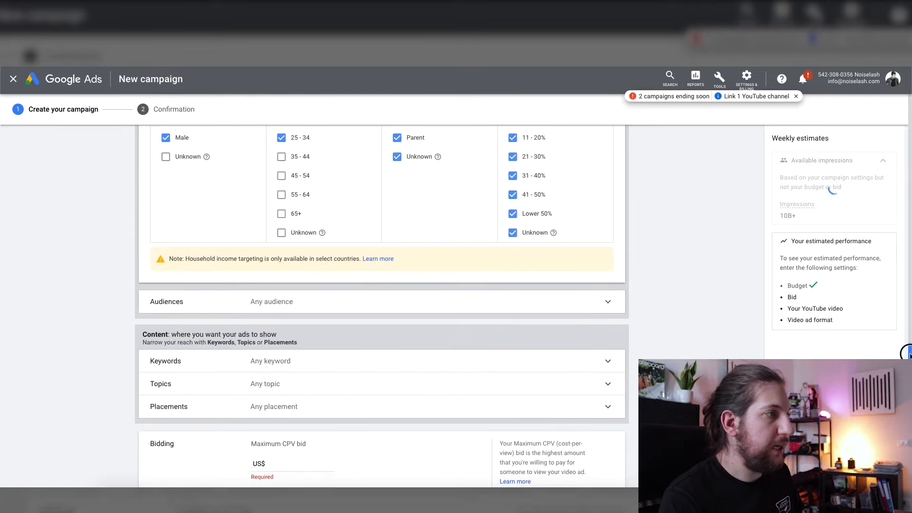
{"action": "scroll", "coordinate": [304, 332], "scroll_direction": "down", "scroll_amount": 3}
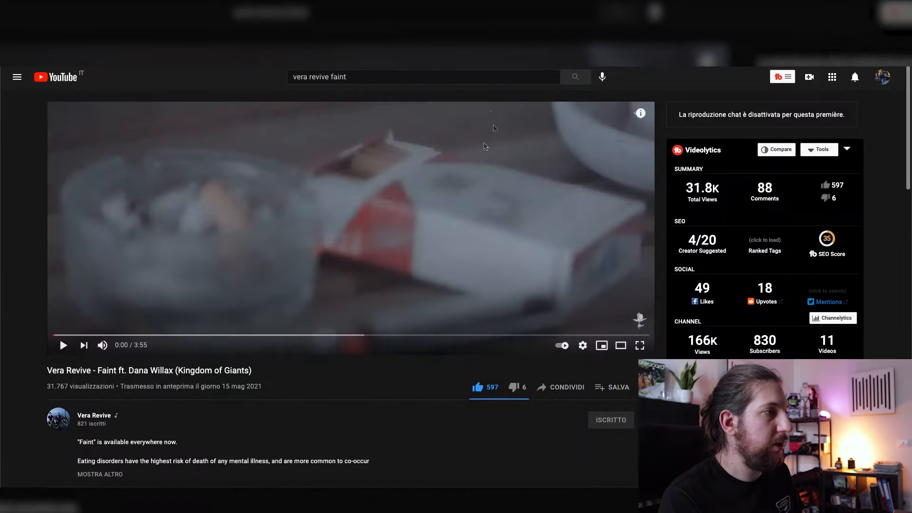
{"action": "right_click", "coordinate": [361, 186]}
{"action": "left_click", "coordinate": [400, 218]}
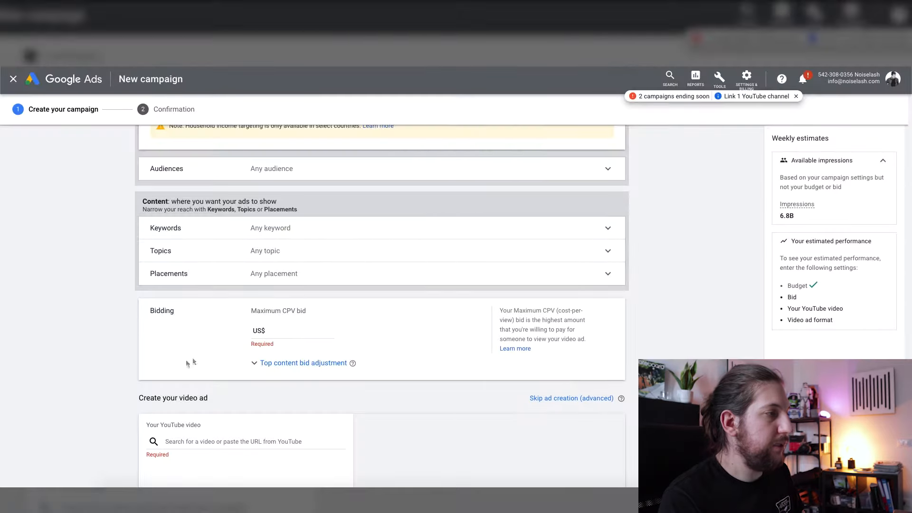
{"action": "scroll", "coordinate": [106, 375], "scroll_direction": "down", "scroll_amount": 2}
{"action": "left_click", "coordinate": [171, 371]}
{"action": "key", "text": "ctrl+v"}
{"action": "scroll", "coordinate": [67, 365], "scroll_direction": "down", "scroll_amount": 3}
{"action": "scroll", "coordinate": [79, 360], "scroll_direction": "down", "scroll_amount": 1}
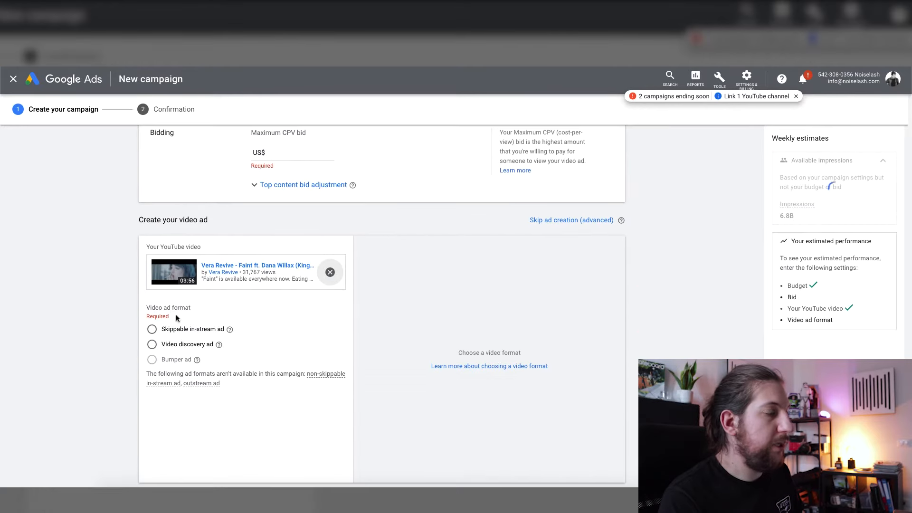
{"action": "left_click", "coordinate": [193, 328]}
{"action": "scroll", "coordinate": [61, 359], "scroll_direction": "up", "scroll_amount": 2}
{"action": "scroll", "coordinate": [137, 381], "scroll_direction": "down", "scroll_amount": 8}
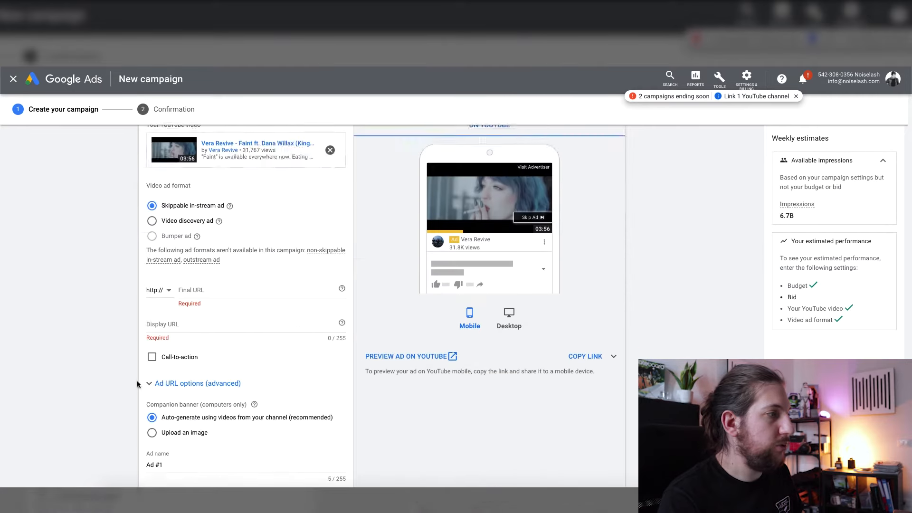
{"action": "scroll", "coordinate": [135, 298], "scroll_direction": "up", "scroll_amount": 2}
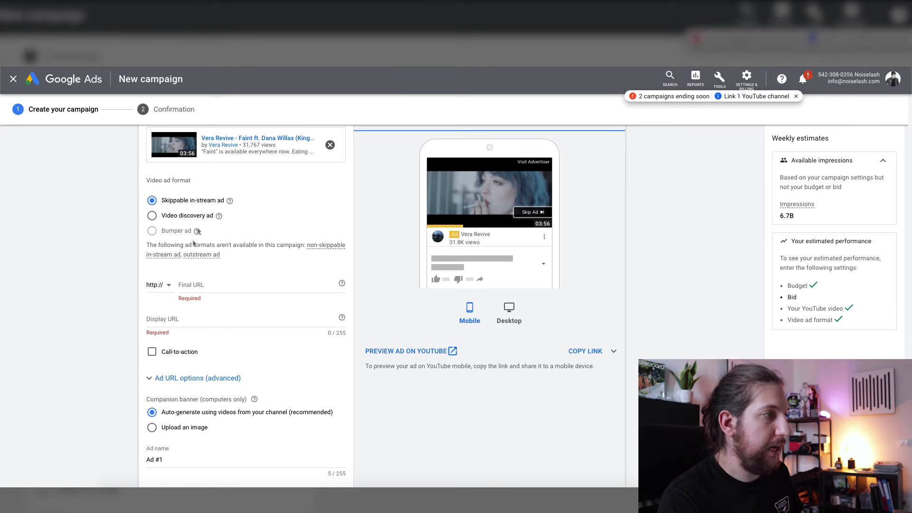
{"action": "scroll", "coordinate": [101, 309], "scroll_direction": "up", "scroll_amount": 1}
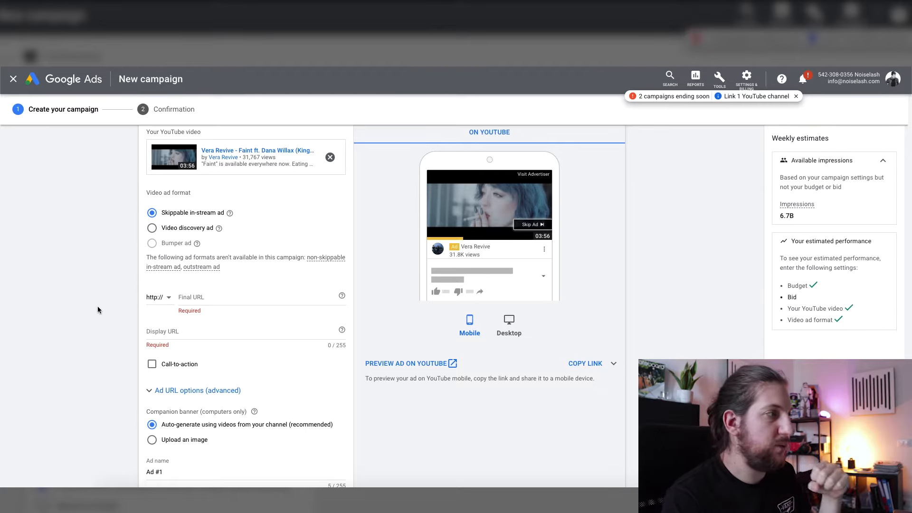
{"action": "left_click", "coordinate": [158, 298]}
{"action": "left_click", "coordinate": [161, 324]}
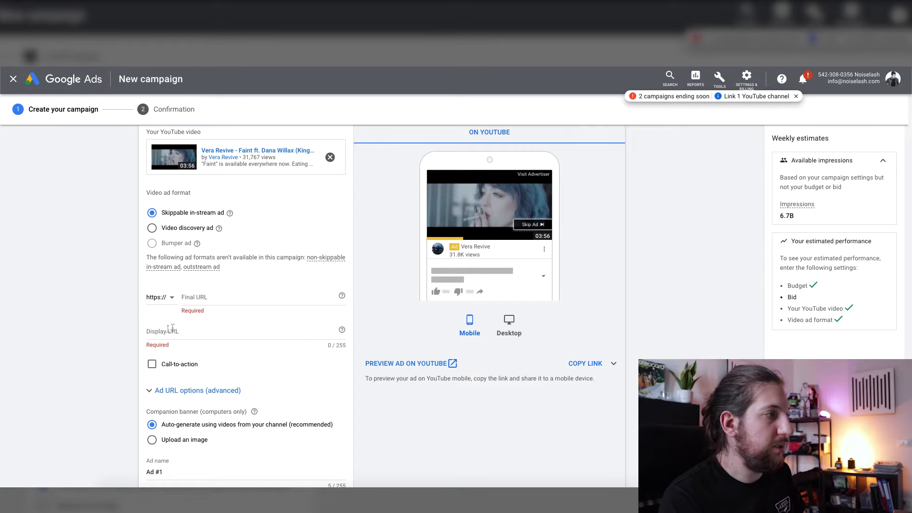
Set the ad's final URL and display URL to youtu.be/lUqL1q3j3ns and enable the call-to-action
{"action": "left_click", "coordinate": [214, 296]}
{"action": "type", "text": "youtu.be/lUqL1q3j3ns"}
{"action": "left_click", "coordinate": [204, 329]}
{"action": "type", "text": "youtu.be/lUqL1q3j3ns"}
{"action": "left_click", "coordinate": [119, 341]}
{"action": "left_click", "coordinate": [152, 369]}
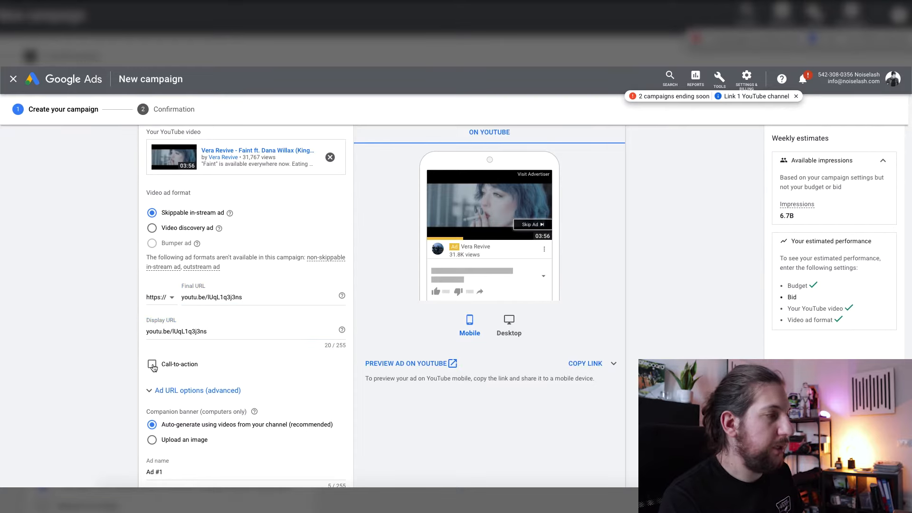
{"action": "scroll", "coordinate": [128, 354], "scroll_direction": "down", "scroll_amount": 3}
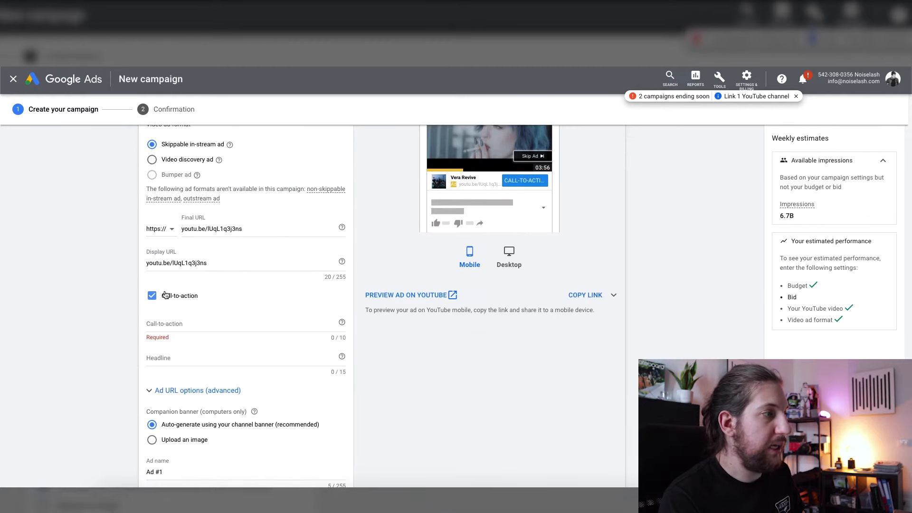
{"action": "scroll", "coordinate": [281, 335], "scroll_direction": "up", "scroll_amount": 1}
{"action": "scroll", "coordinate": [281, 335], "scroll_direction": "up", "scroll_amount": 1}
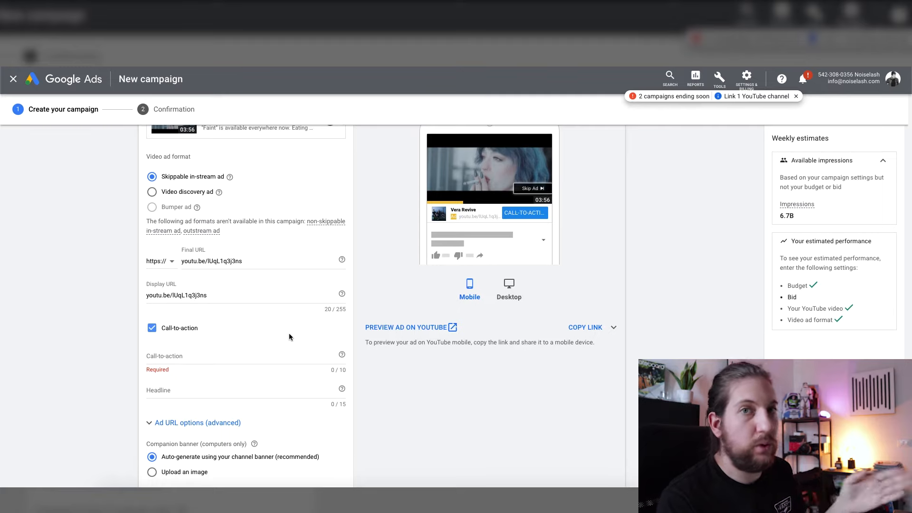
Enter "Here" as the call-to-action text and "Leave A Comment" as the headline
{"action": "left_click", "coordinate": [184, 355]}
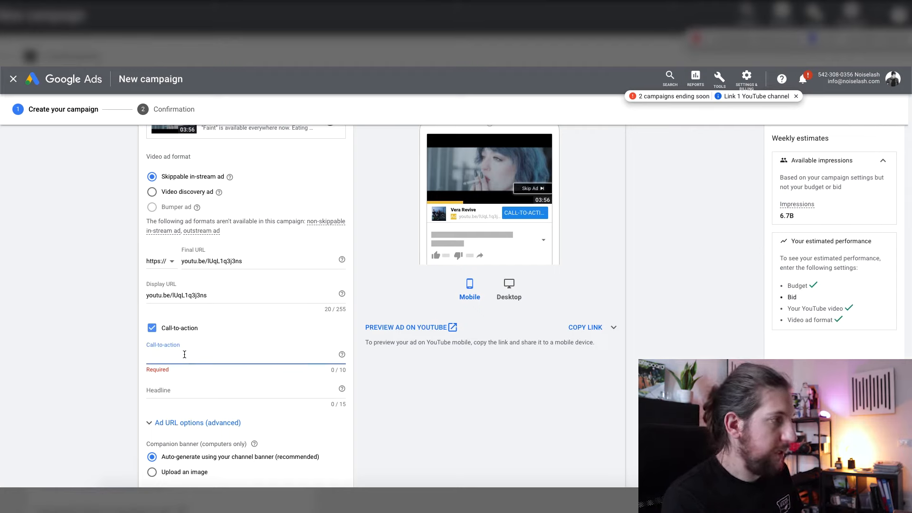
{"action": "type", "text": "Here"}
{"action": "key", "text": "Tab"}
{"action": "type", "text": "Lea"}
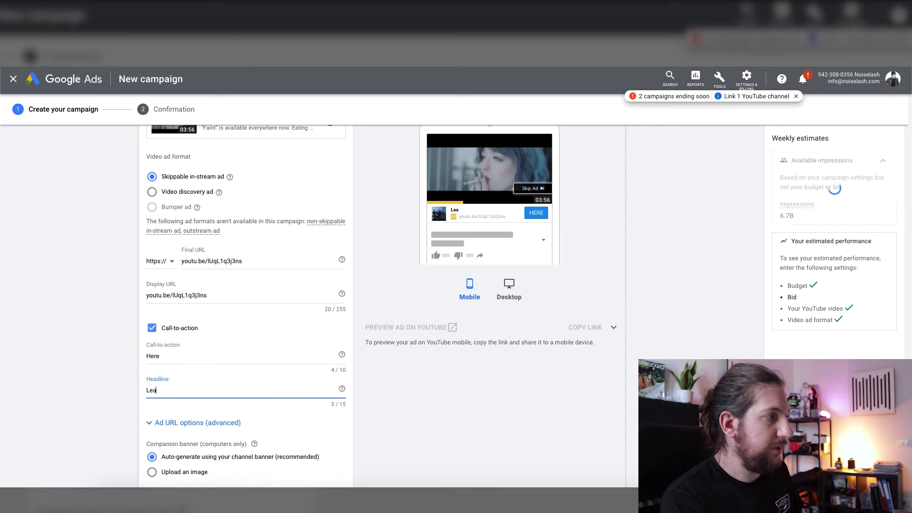
{"action": "type", "text": "ve a"}
{"action": "key", "text": "BackSpace"}
{"action": "type", "text": "Comment"}
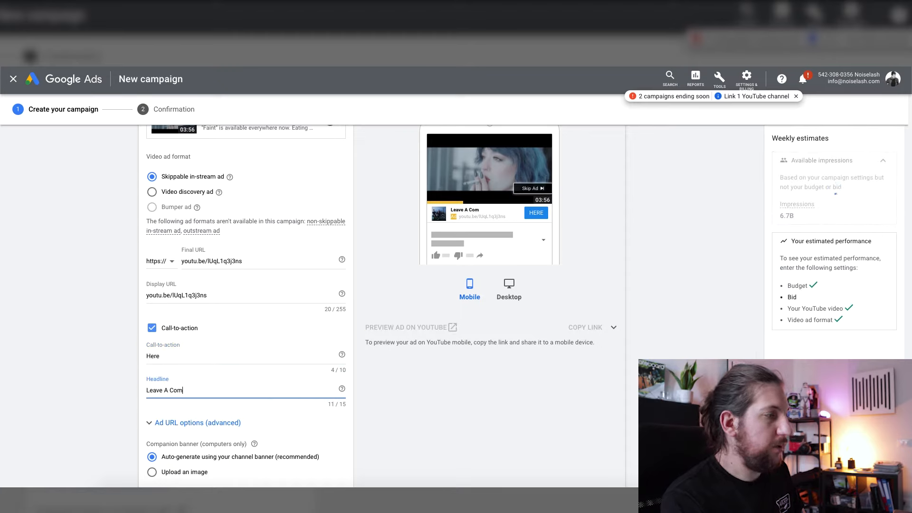
{"action": "left_click", "coordinate": [89, 361]}
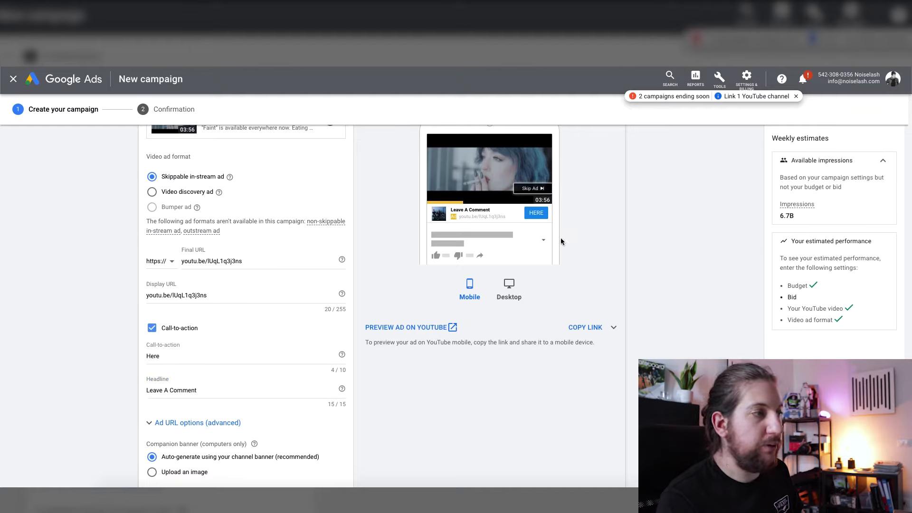
Replace the call-to-action text with "Watch" and the headline with "Vera Revive"
{"action": "double_click", "coordinate": [177, 357]}
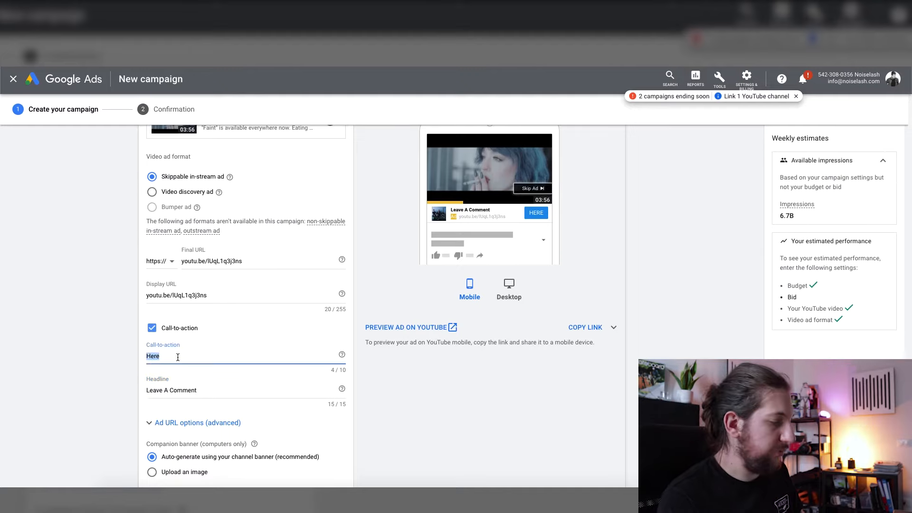
{"action": "type", "text": "Stream"}
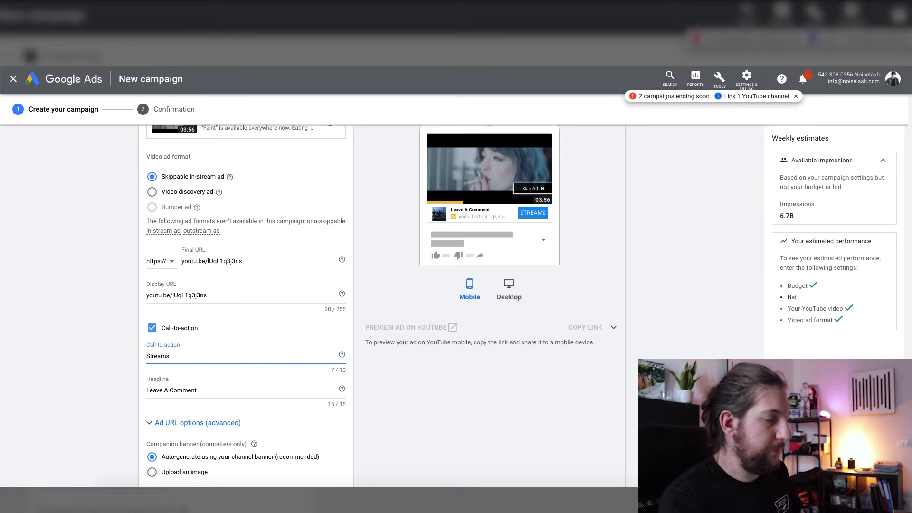
{"action": "key", "text": "ctrl+a"}
{"action": "type", "text": "Watch"}
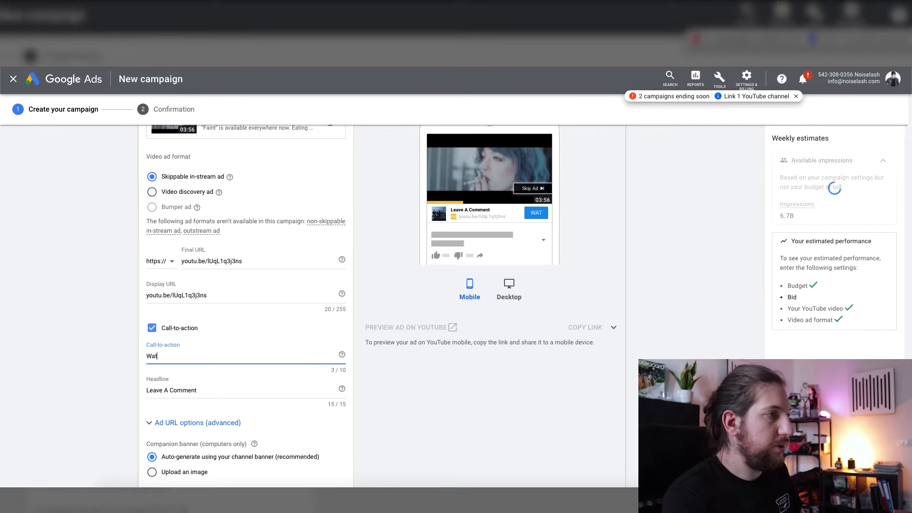
{"action": "triple_click", "coordinate": [196, 391]}
{"action": "type", "text": "Vera Revive"}
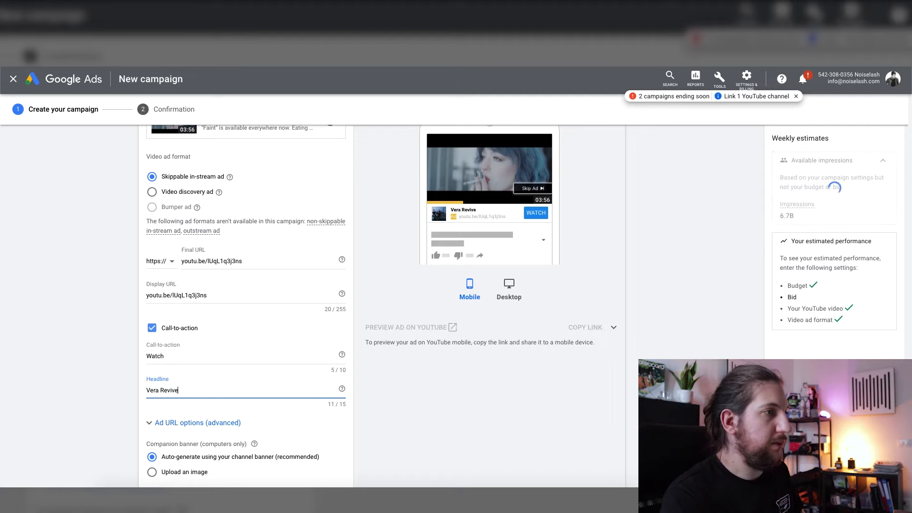
{"action": "left_click", "coordinate": [77, 379]}
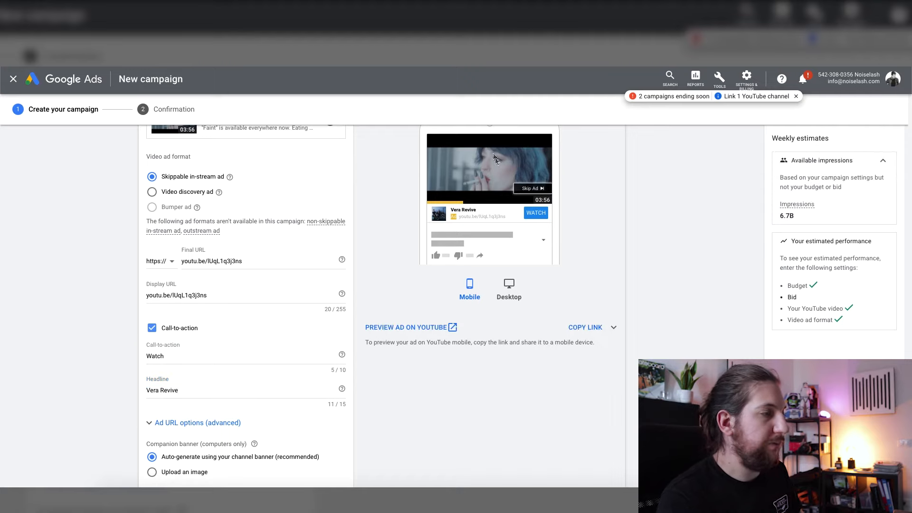
Expand the ad group's placement targeting and add Metalheads to its audiences
{"action": "scroll", "coordinate": [188, 376], "scroll_direction": "down", "scroll_amount": 3}
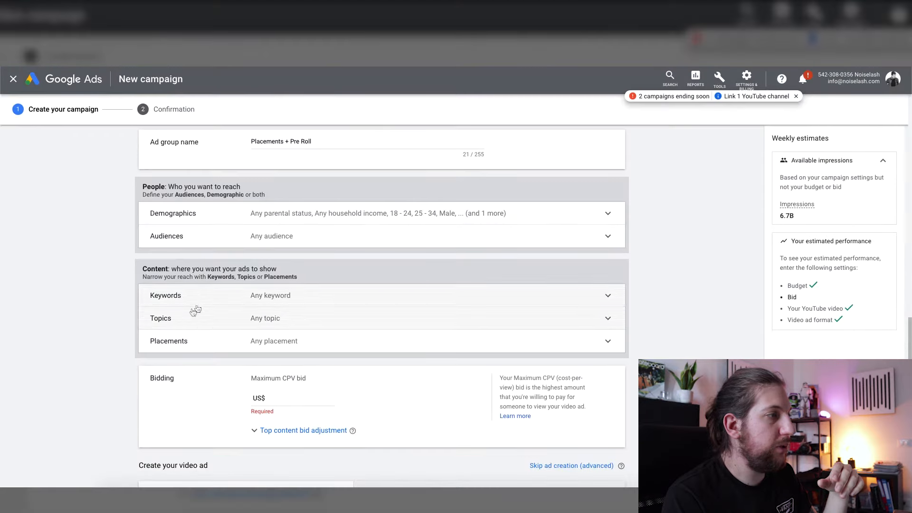
{"action": "scroll", "coordinate": [157, 323], "scroll_direction": "down", "scroll_amount": 1}
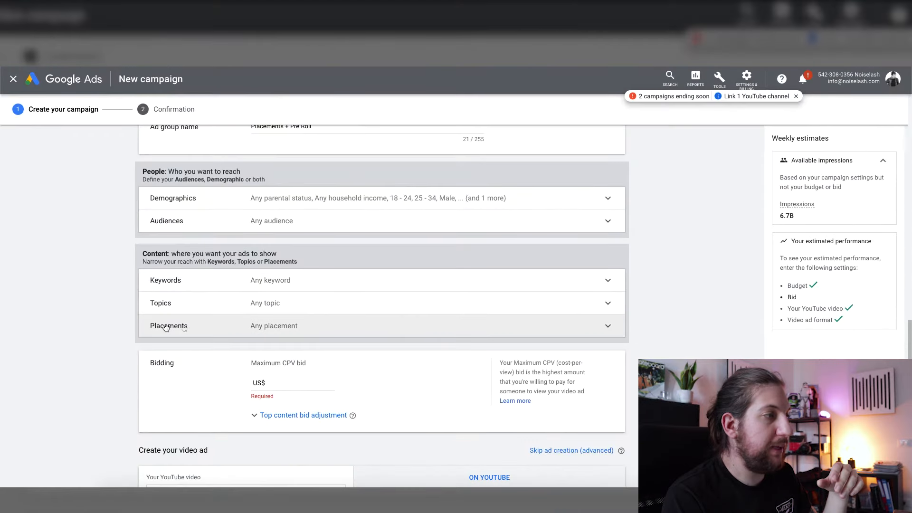
{"action": "left_click", "coordinate": [381, 335]}
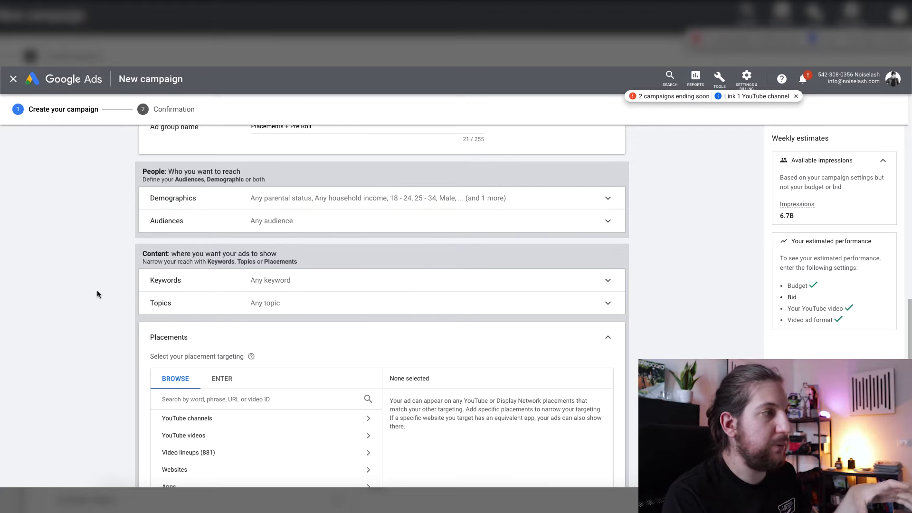
{"action": "left_click", "coordinate": [349, 227]}
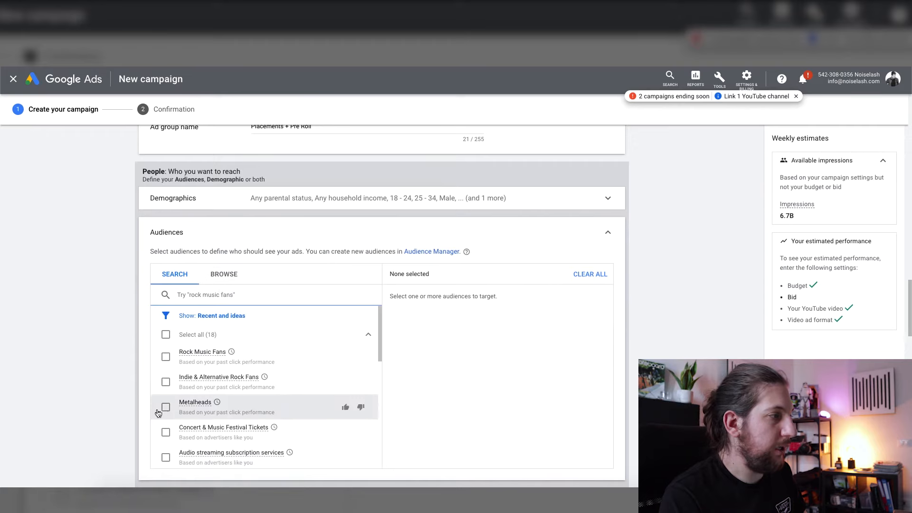
{"action": "left_click", "coordinate": [165, 408]}
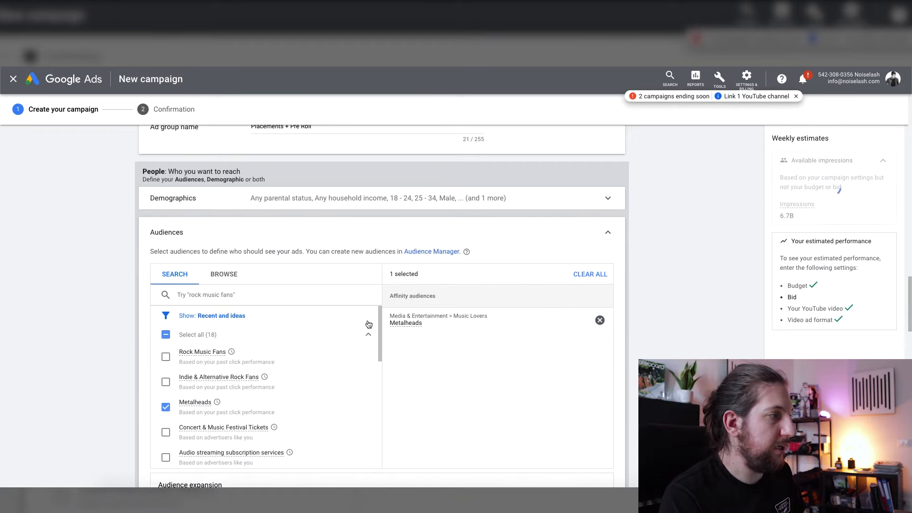
{"action": "left_click_drag", "start_coordinate": [381, 333], "coordinate": [377, 313]}
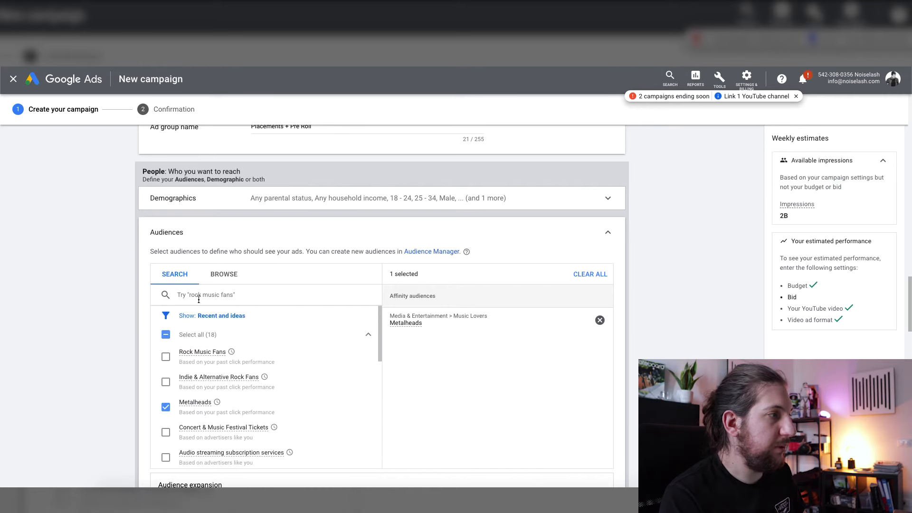
Search the audiences for "metalcore" and add Metalcore Music to the ad group's targeting
{"action": "left_click", "coordinate": [199, 299]}
{"action": "type", "text": "metalcore"}
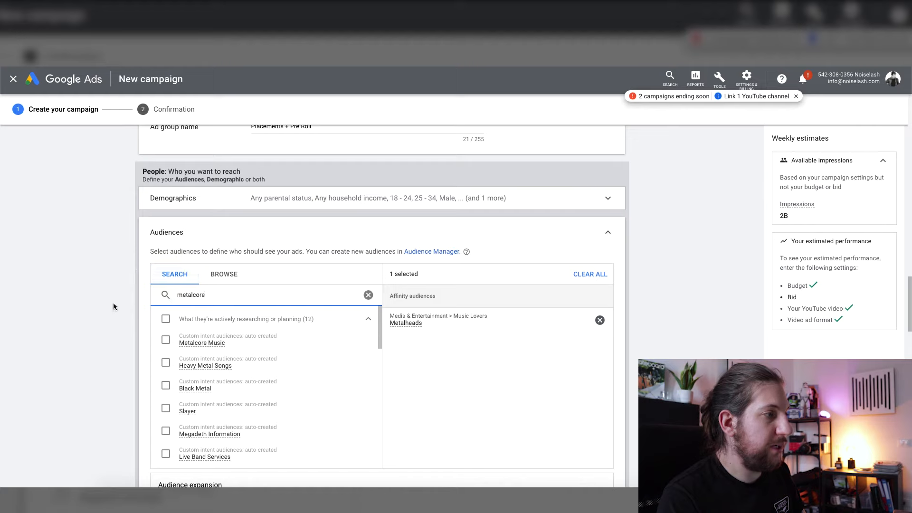
{"action": "left_click_drag", "start_coordinate": [380, 325], "coordinate": [381, 327]}
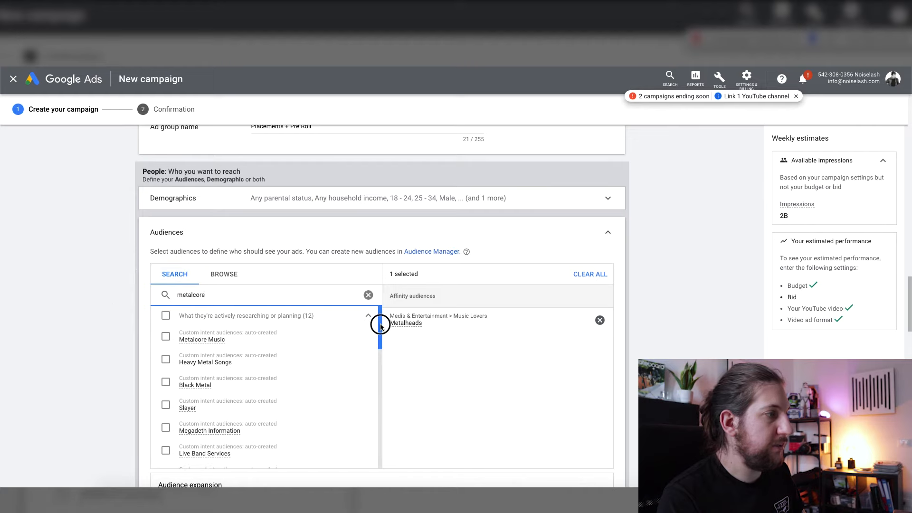
{"action": "left_click", "coordinate": [166, 339]}
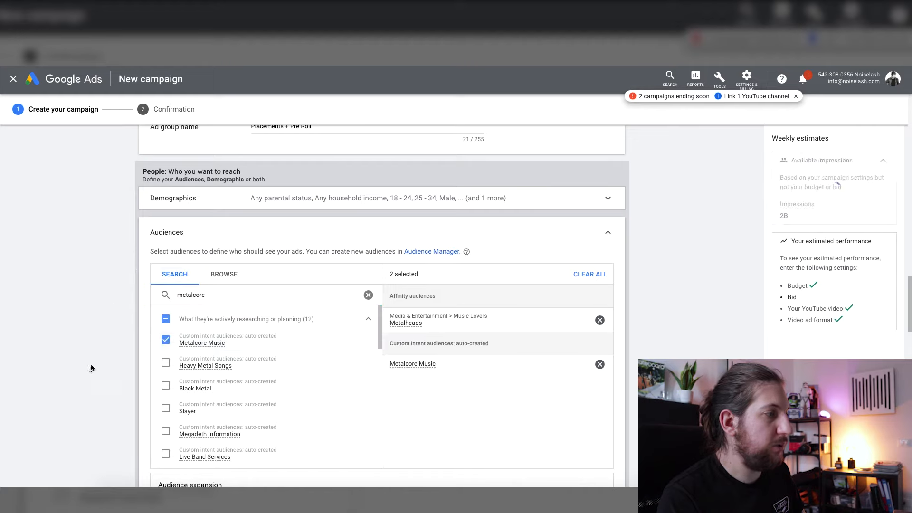
{"action": "scroll", "coordinate": [102, 367], "scroll_direction": "down", "scroll_amount": 5}
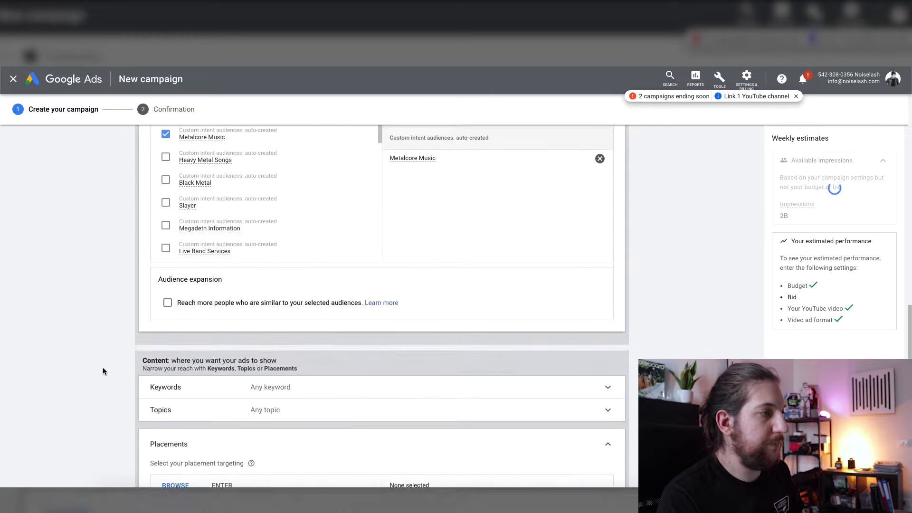
{"action": "scroll", "coordinate": [103, 367], "scroll_direction": "down", "scroll_amount": 4}
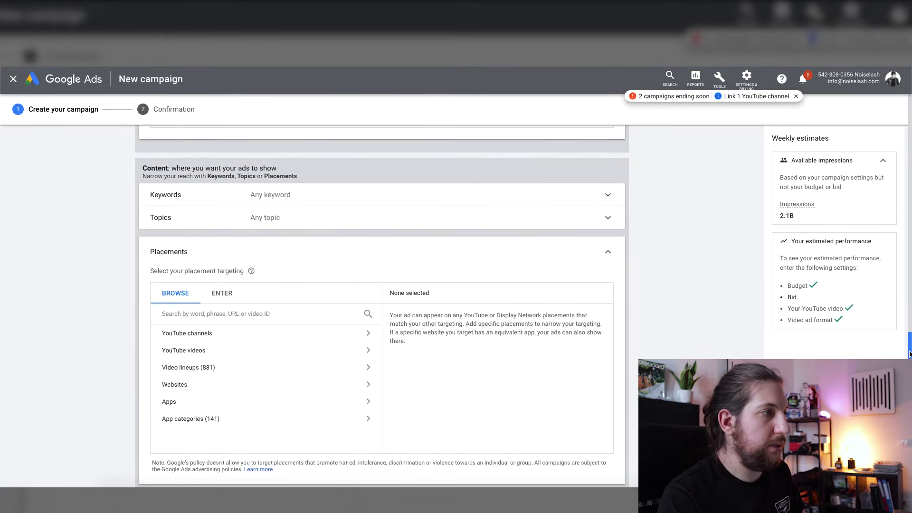
{"action": "scroll", "coordinate": [909, 354], "scroll_direction": "down", "scroll_amount": 2}
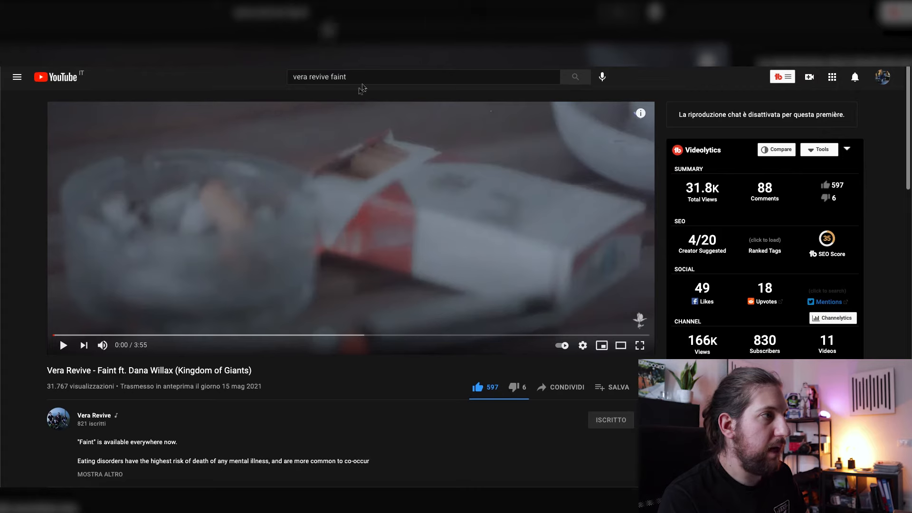
Switch to YouTube, search for "sumerian records" and view the Sumerian Records channel
{"action": "left_click", "coordinate": [372, 77]}
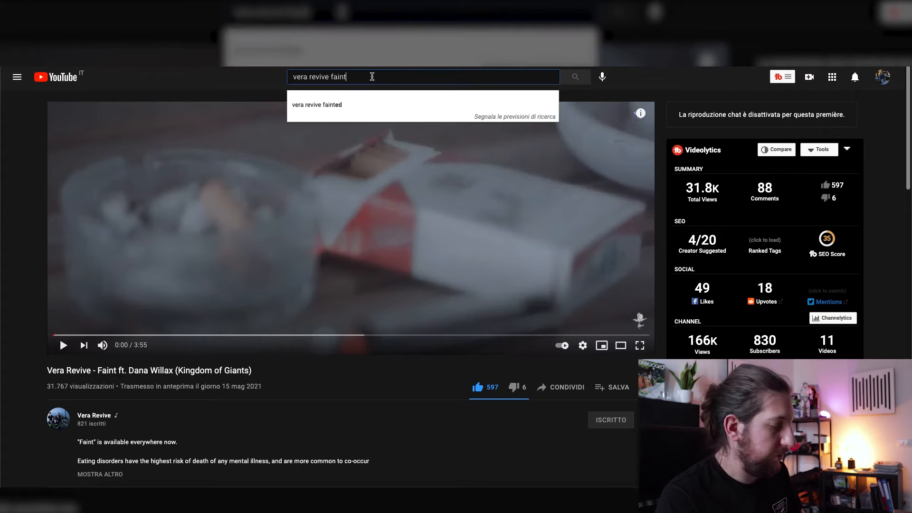
{"action": "key", "text": "ctrl+a"}
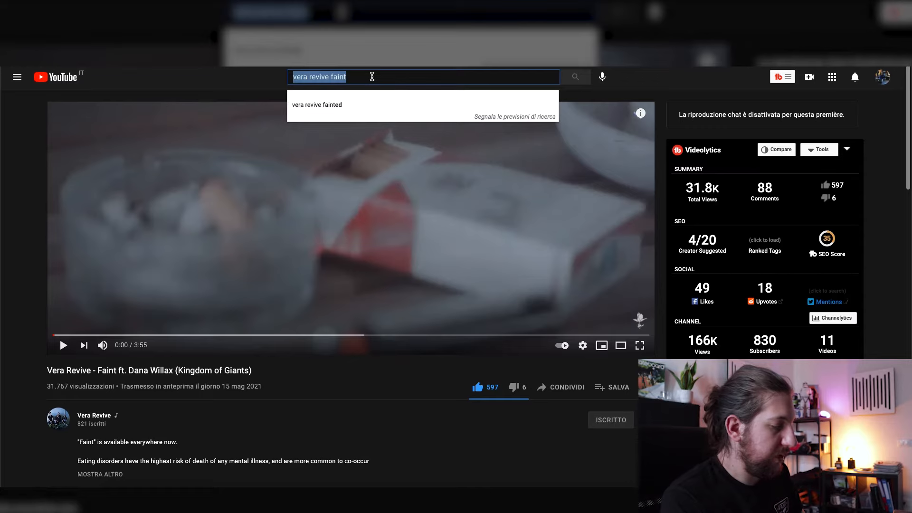
{"action": "type", "text": "sumerian records"}
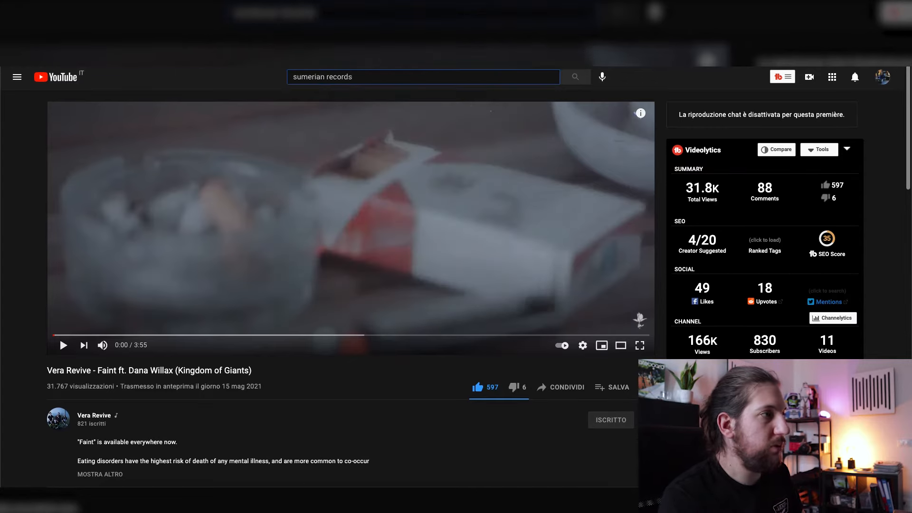
{"action": "key", "text": "Return"}
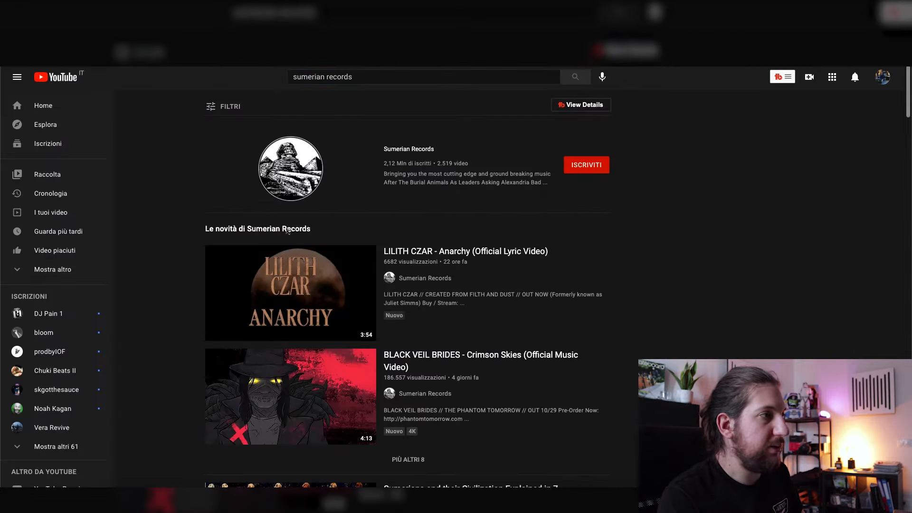
{"action": "left_click", "coordinate": [397, 150]}
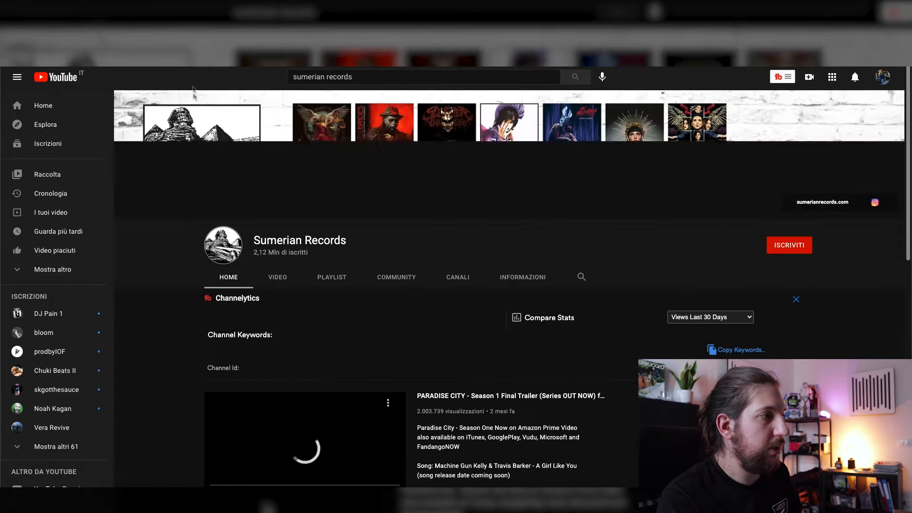
{"action": "scroll", "coordinate": [320, 428], "scroll_direction": "down", "scroll_amount": 5}
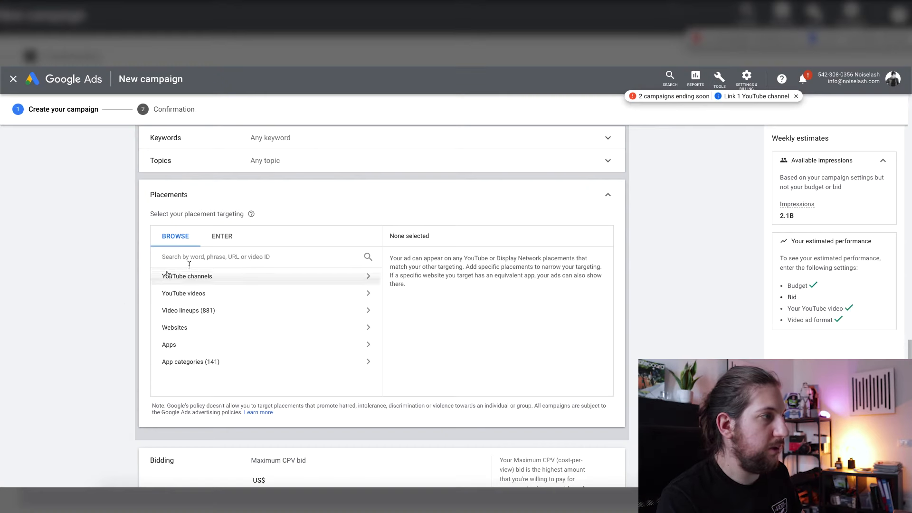
Return to Google Ads, search the placements for "sumerian records" and add the Sumerian Records YouTube channel
{"action": "left_click", "coordinate": [193, 262]}
{"action": "type", "text": "sumerian records"}
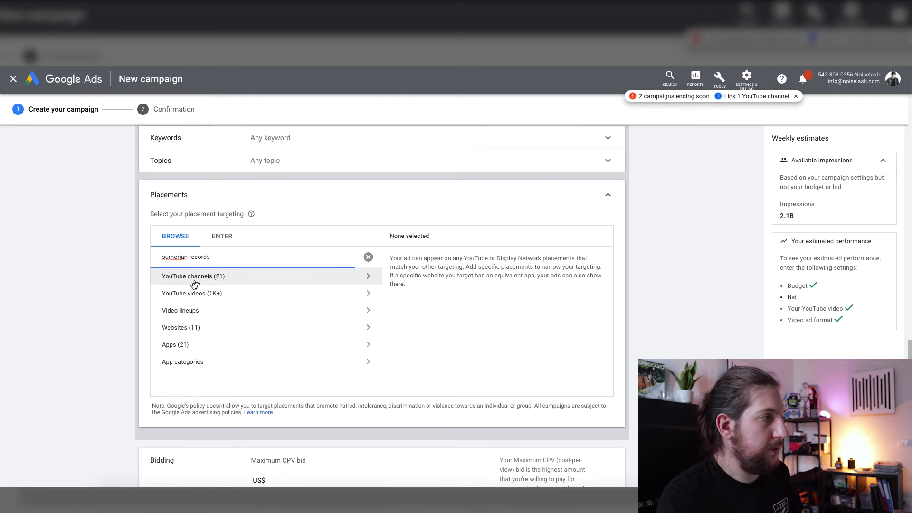
{"action": "left_click", "coordinate": [220, 279]}
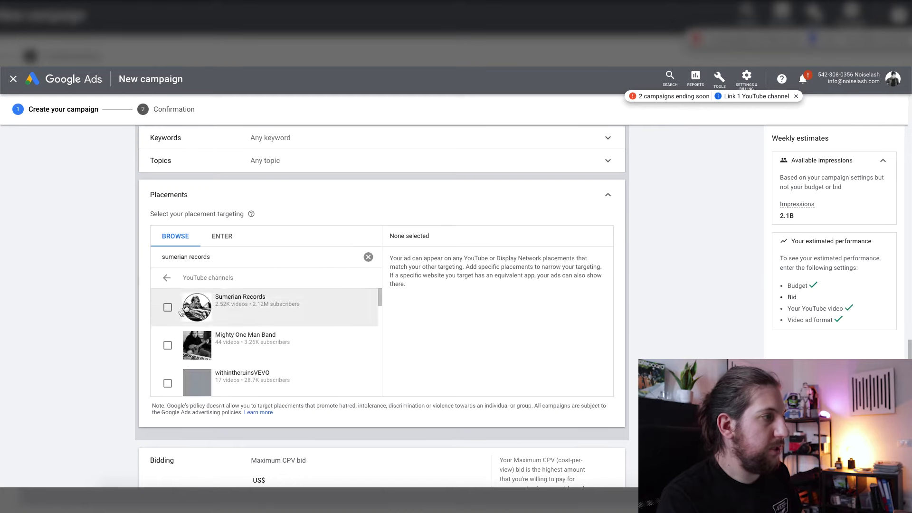
{"action": "left_click", "coordinate": [276, 319]}
{"action": "left_click", "coordinate": [166, 279]}
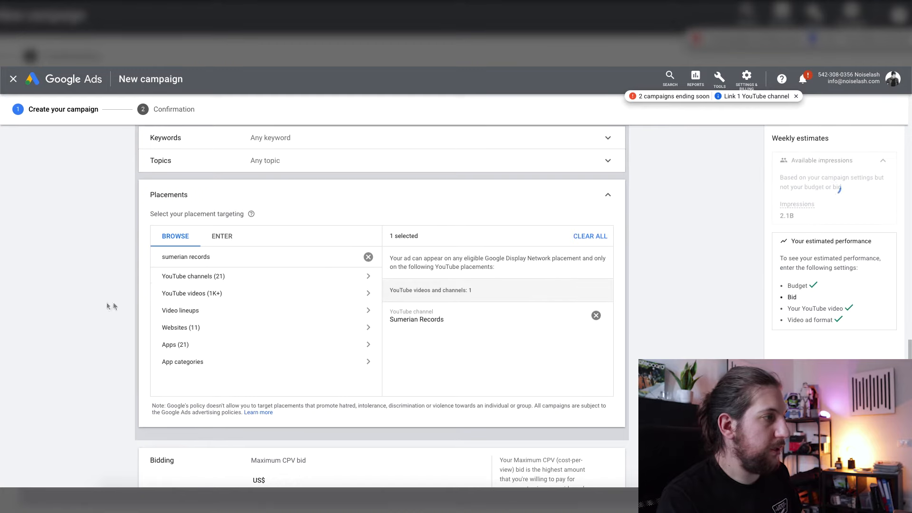
Search the placements for "counterparts" and check the matching YouTube channels
{"action": "left_click", "coordinate": [259, 254]}
{"action": "key", "text": "ctrl+a"}
{"action": "type", "text": "arch"}
{"action": "key", "text": "ctrl+a"}
{"action": "type", "text": "counterparts"}
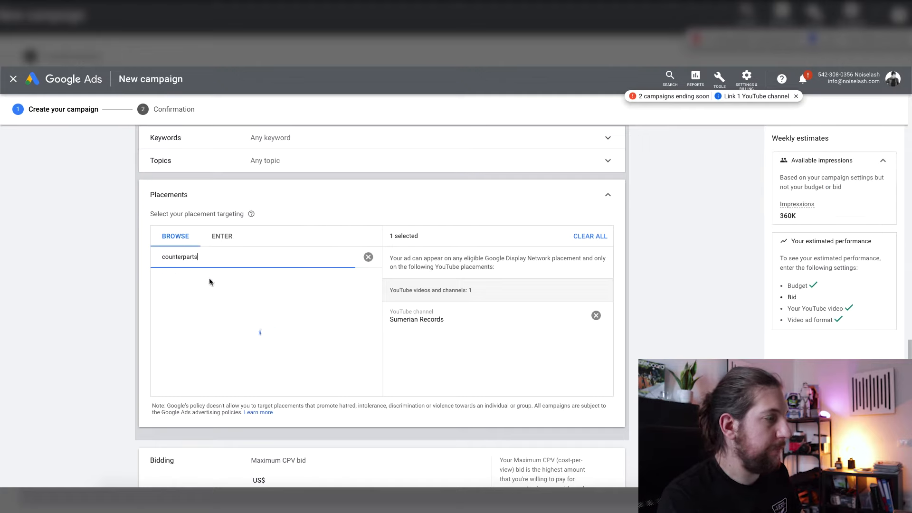
{"action": "left_click", "coordinate": [225, 280]}
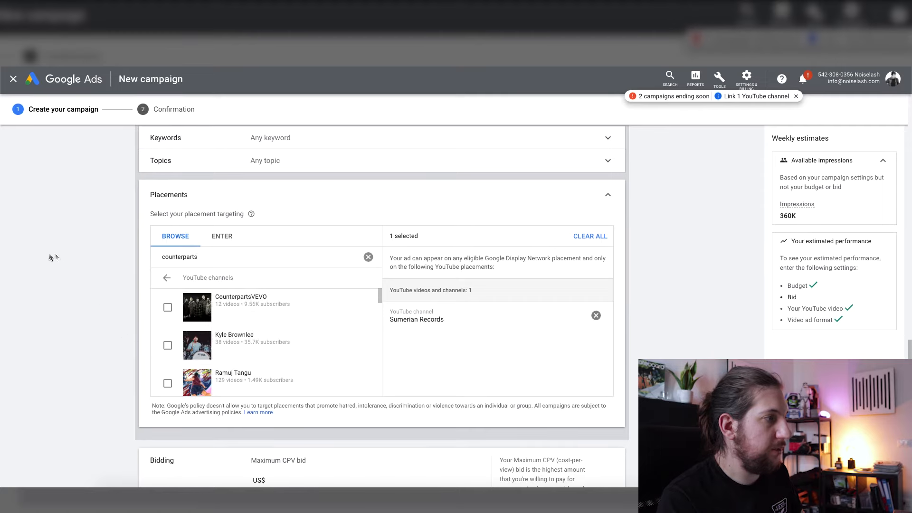
{"action": "left_click", "coordinate": [167, 278]}
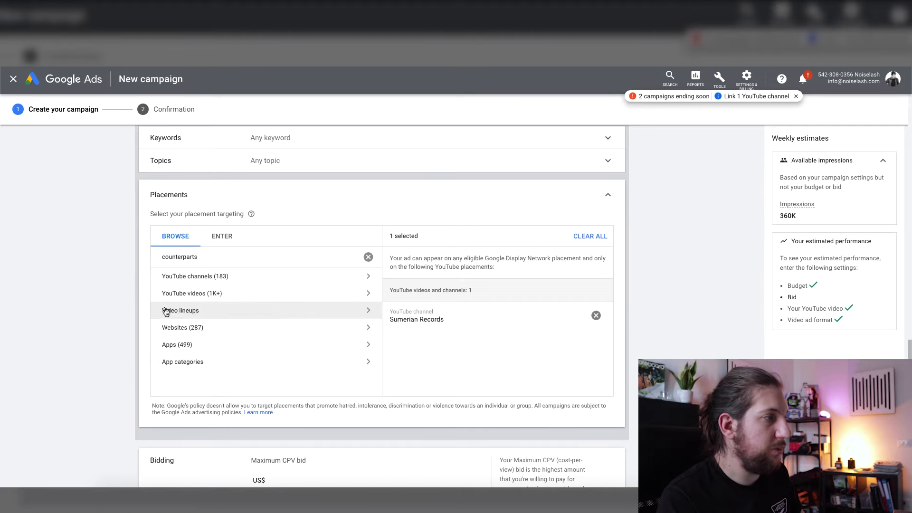
Add the Counterparts videos "Love Me" + "Wings Of Nightmares" [Live], "Collapse", "You're Not You Anymore" and Compass (lyrics) as placements
{"action": "left_click", "coordinate": [214, 293]}
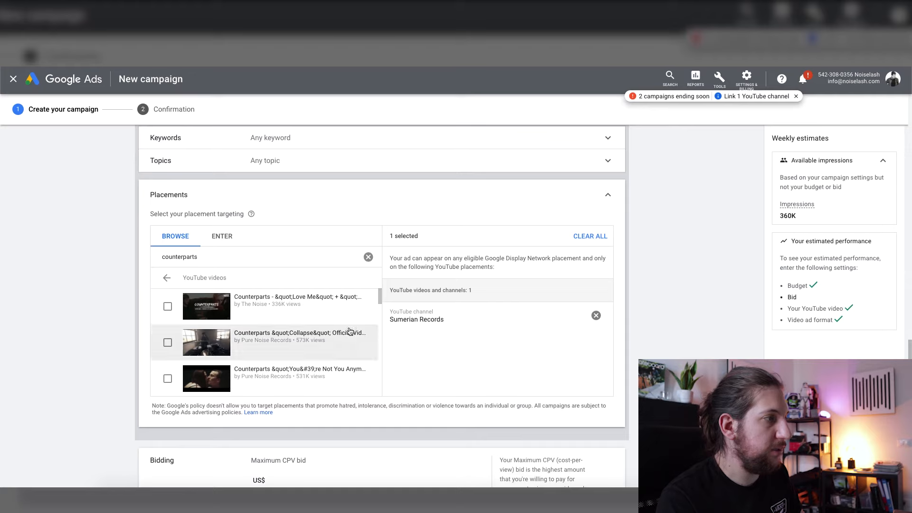
{"action": "left_click", "coordinate": [288, 309]}
{"action": "left_click", "coordinate": [299, 354]}
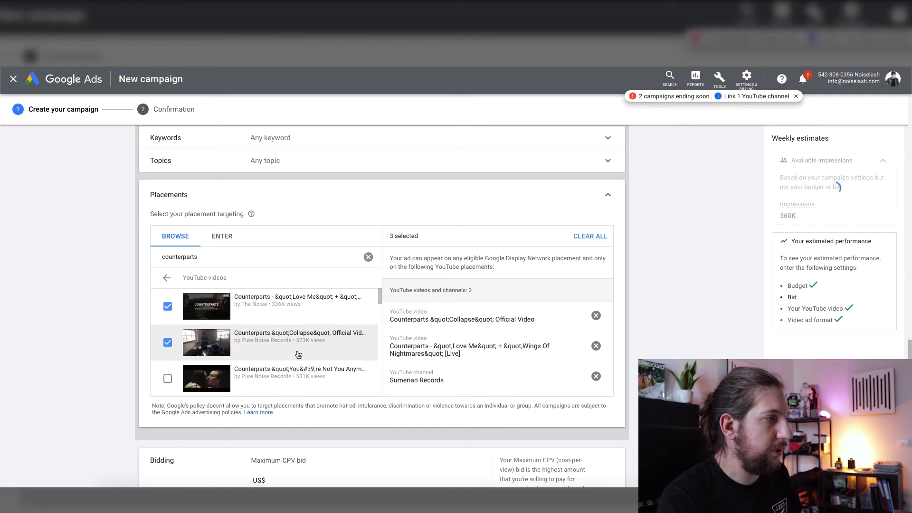
{"action": "left_click", "coordinate": [300, 371]}
{"action": "left_click_drag", "start_coordinate": [378, 297], "coordinate": [380, 304]}
{"action": "left_click", "coordinate": [320, 347]}
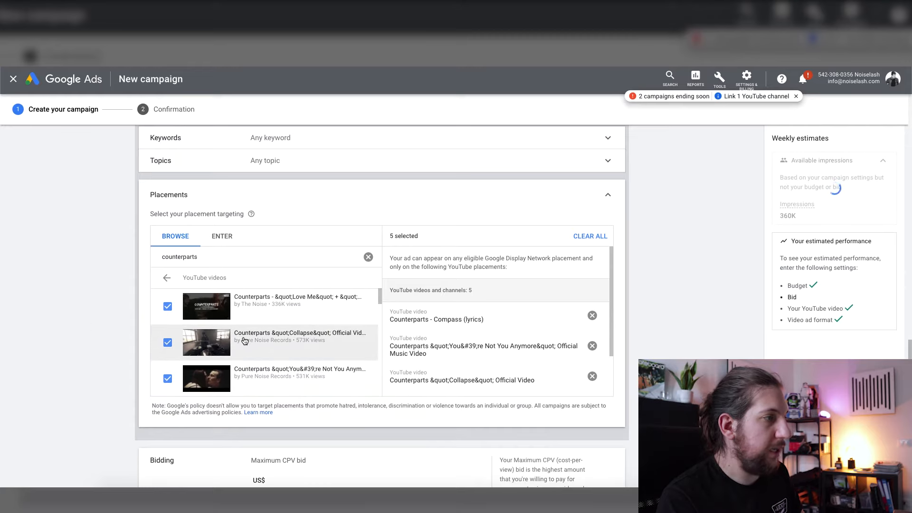
{"action": "scroll", "coordinate": [245, 340], "scroll_direction": "down", "scroll_amount": 1}
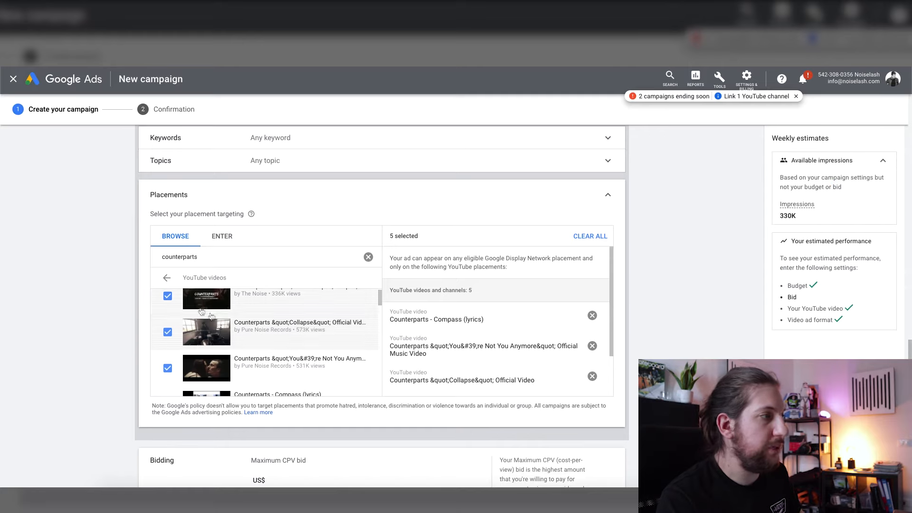
Search the placements for "pure noise records" and add the Pure Noise Records YouTube channel
{"action": "left_click", "coordinate": [166, 277]}
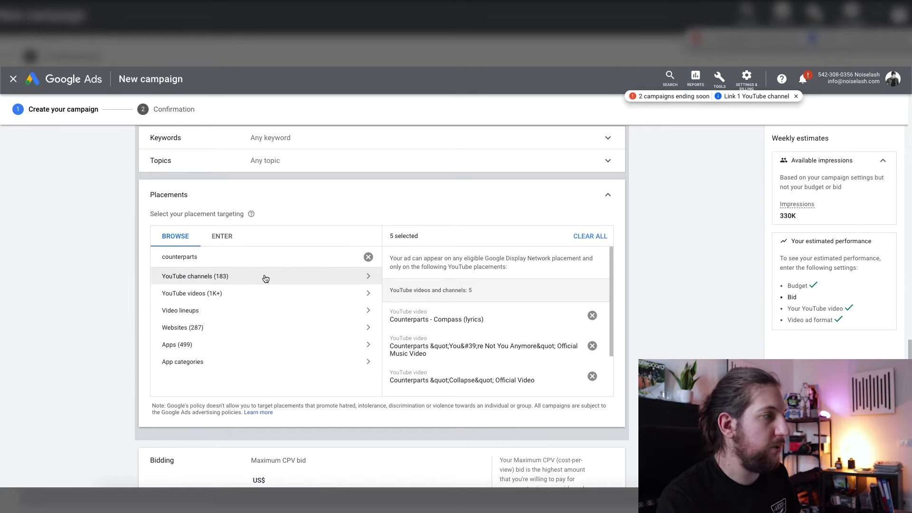
{"action": "double_click", "coordinate": [221, 256]}
{"action": "key", "text": "BackSpace"}
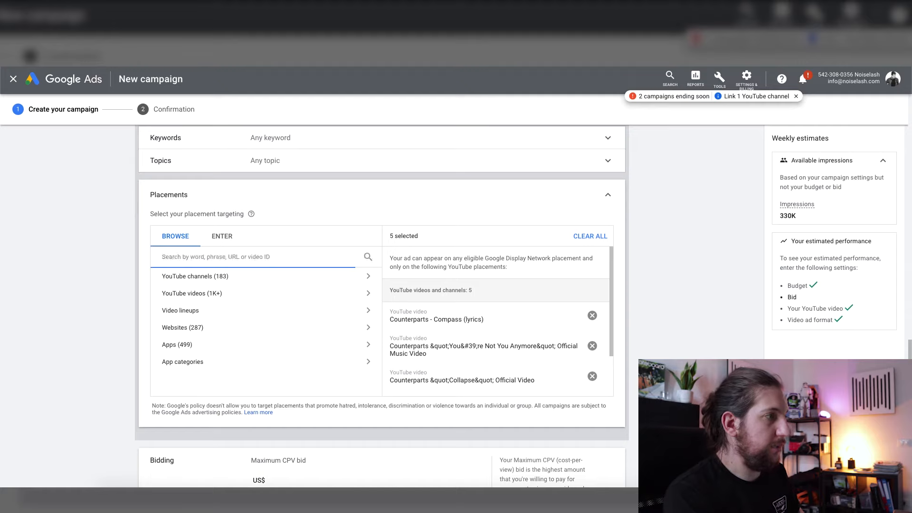
{"action": "type", "text": "pure noise records"}
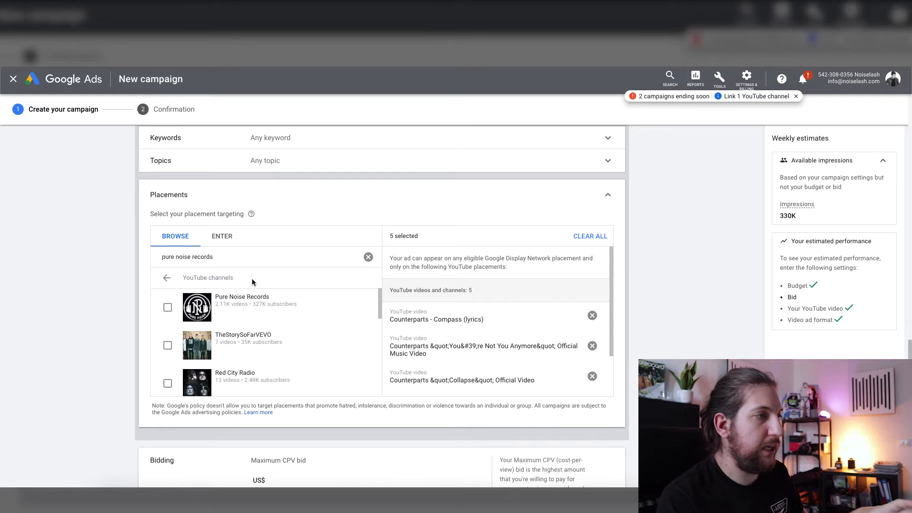
{"action": "left_click", "coordinate": [259, 305]}
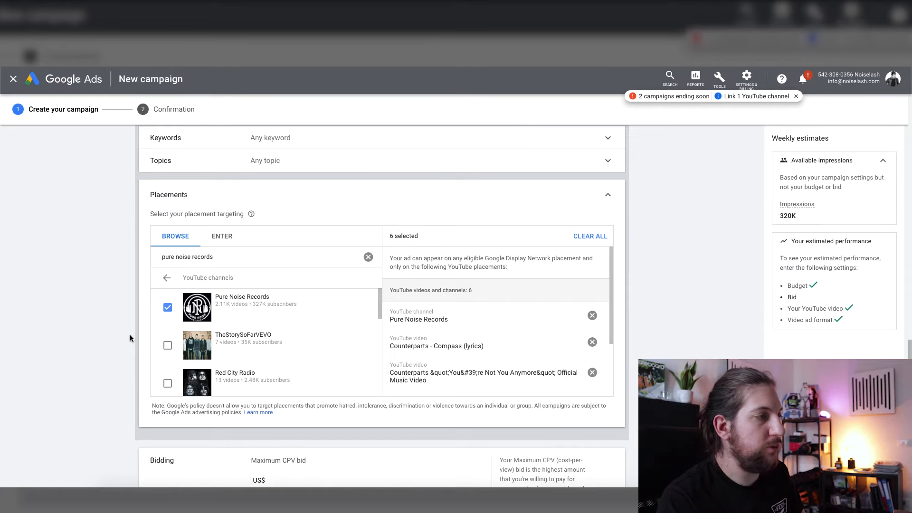
Set the ad group's maximum CPV bid to US$0.02
{"action": "scroll", "coordinate": [129, 336], "scroll_direction": "down", "scroll_amount": 1}
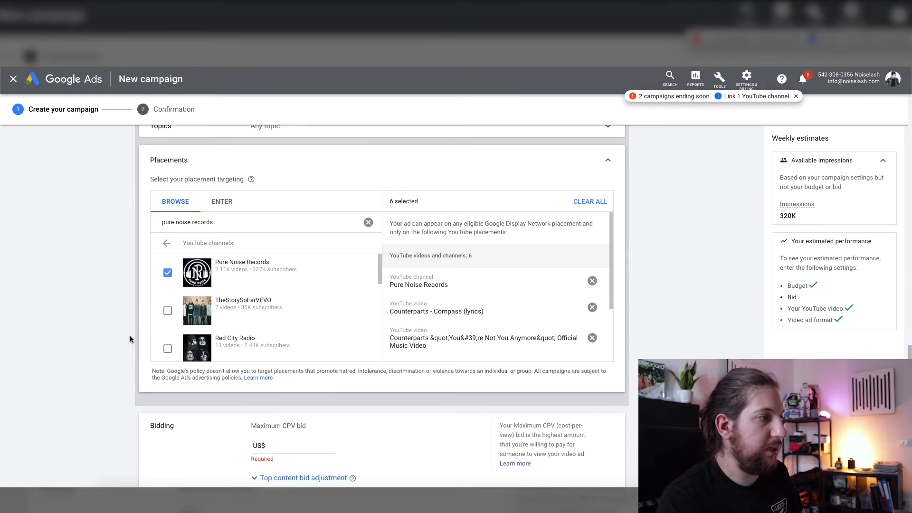
{"action": "scroll", "coordinate": [130, 339], "scroll_direction": "down", "scroll_amount": 3}
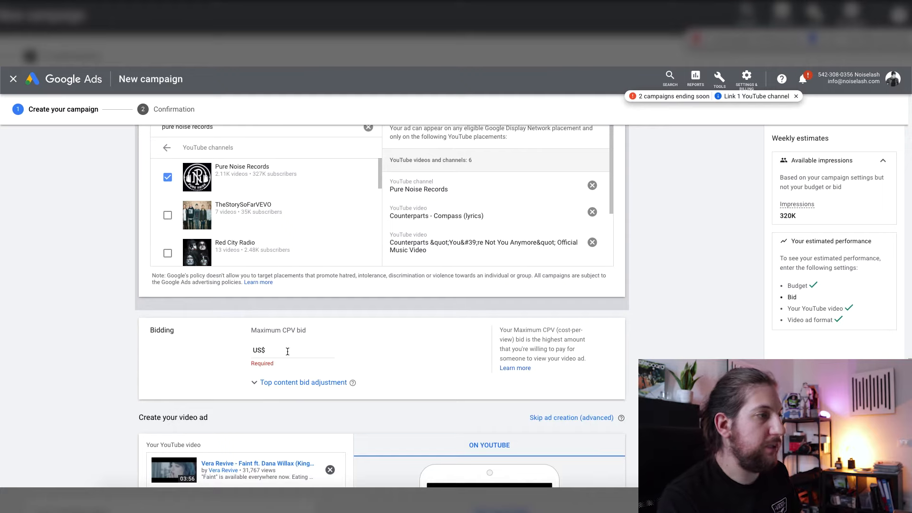
{"action": "left_click", "coordinate": [288, 351]}
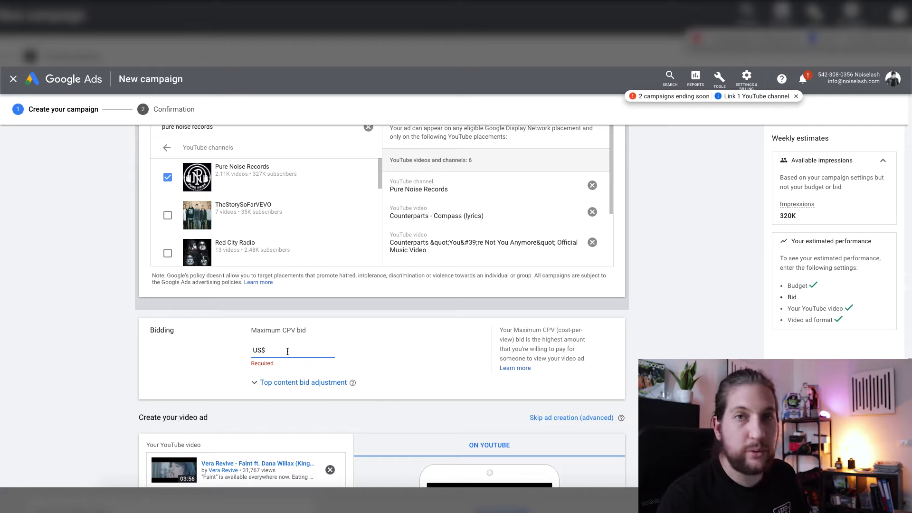
{"action": "type", "text": "0.02"}
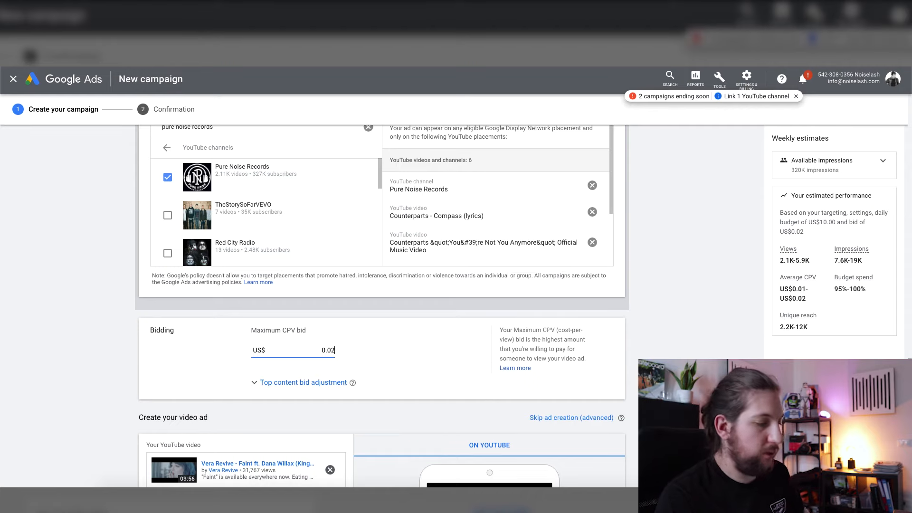
Try a maximum CPV bid of US$0.03 to compare the estimates, and return it to US$0.02
{"action": "key", "text": "BackSpace"}
{"action": "type", "text": "3"}
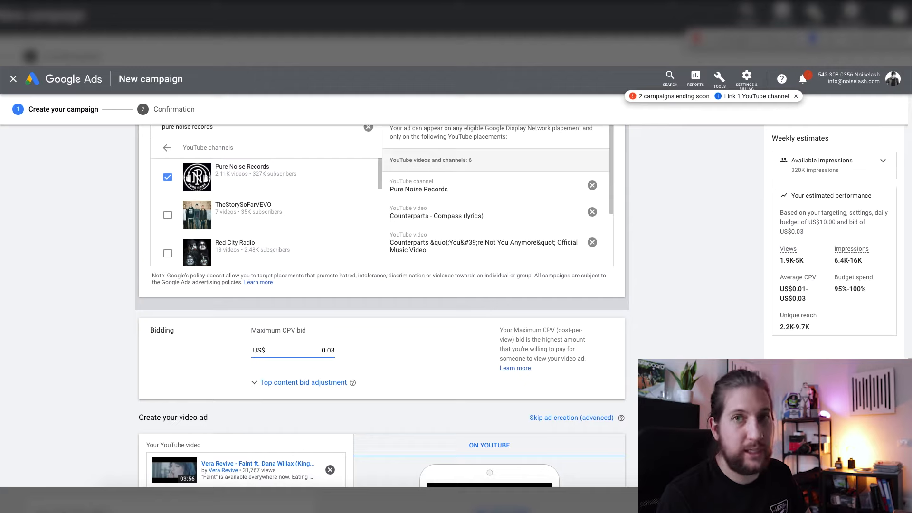
{"action": "key", "text": "BackSpace"}
{"action": "type", "text": "2"}
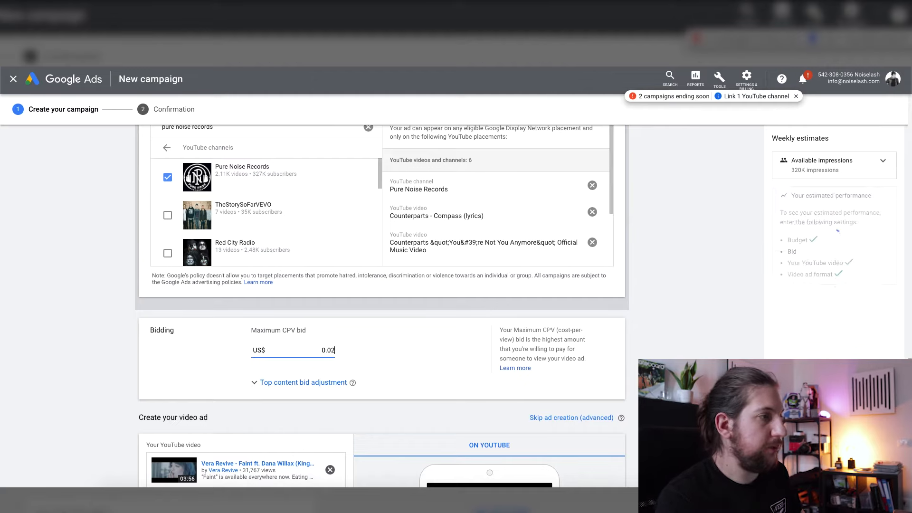
{"action": "left_click", "coordinate": [76, 351]}
Review the campaign's general settings, locations, content exclusions, audiences and placements against the weekly estimates
{"action": "scroll", "coordinate": [67, 332], "scroll_direction": "up", "scroll_amount": 15}
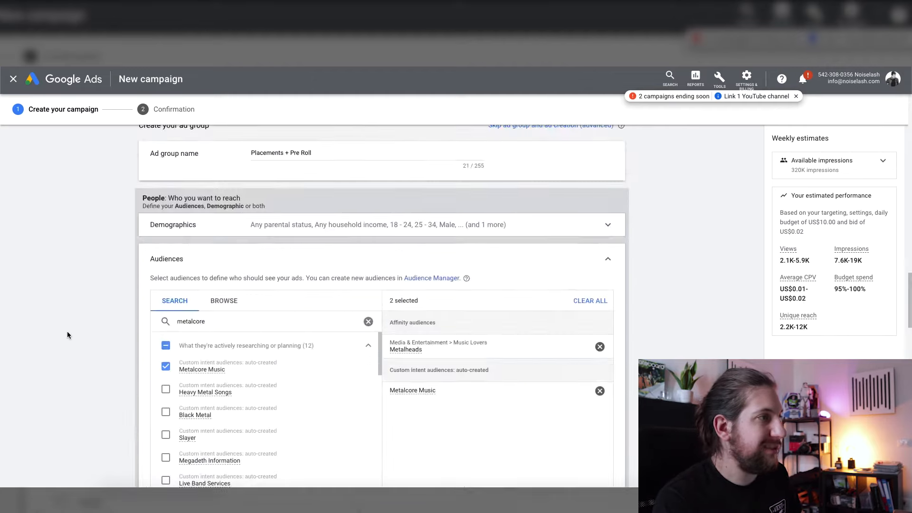
{"action": "scroll", "coordinate": [66, 315], "scroll_direction": "up", "scroll_amount": 15}
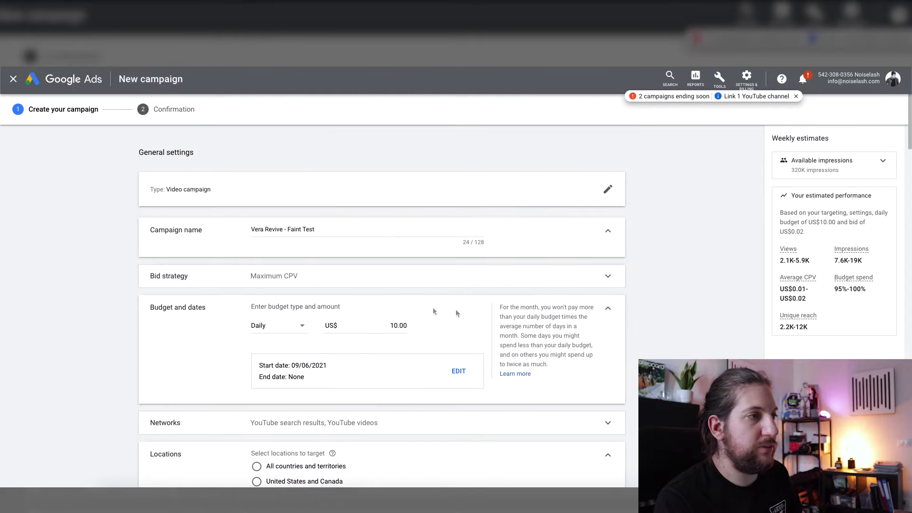
{"action": "scroll", "coordinate": [654, 335], "scroll_direction": "down", "scroll_amount": 10}
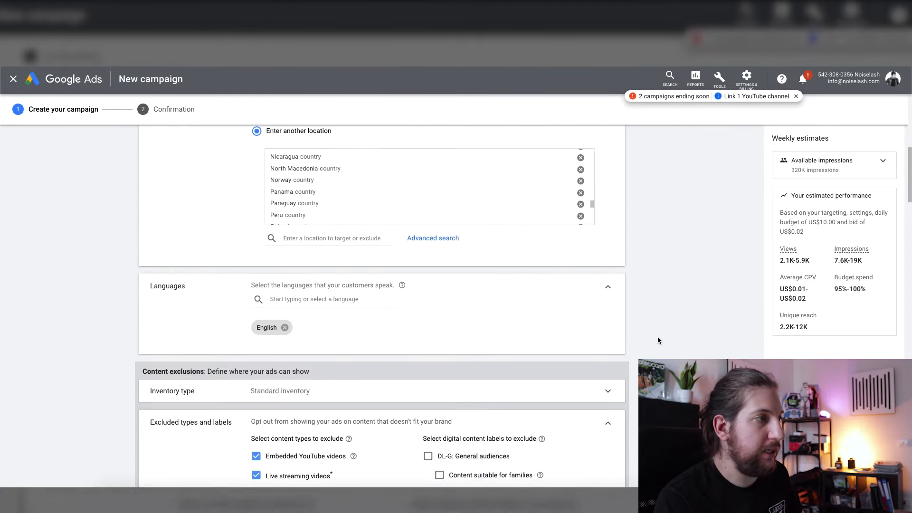
{"action": "scroll", "coordinate": [657, 337], "scroll_direction": "down", "scroll_amount": 10}
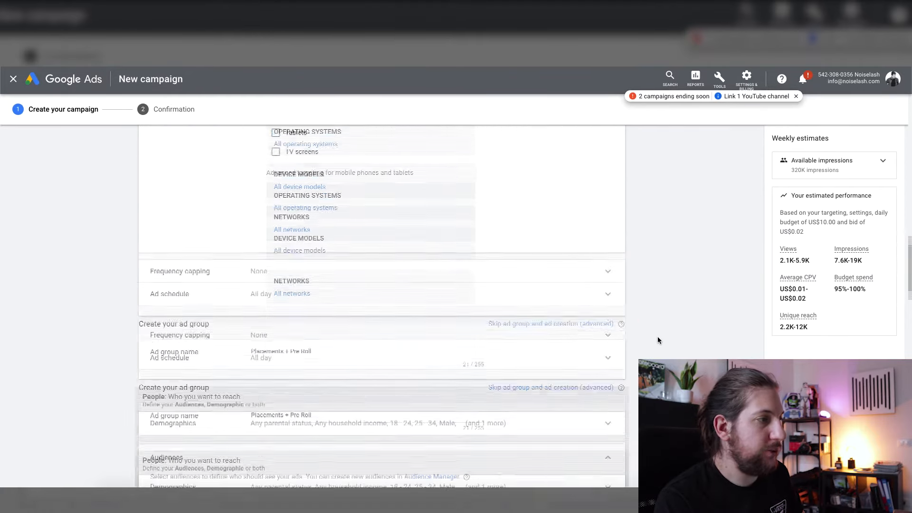
{"action": "scroll", "coordinate": [658, 338], "scroll_direction": "down", "scroll_amount": 2}
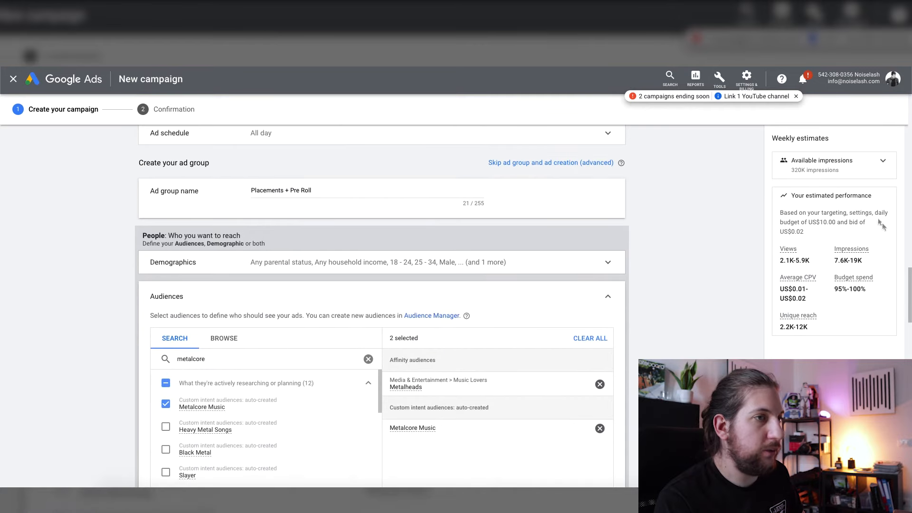
{"action": "scroll", "coordinate": [910, 280], "scroll_direction": "down", "scroll_amount": 3}
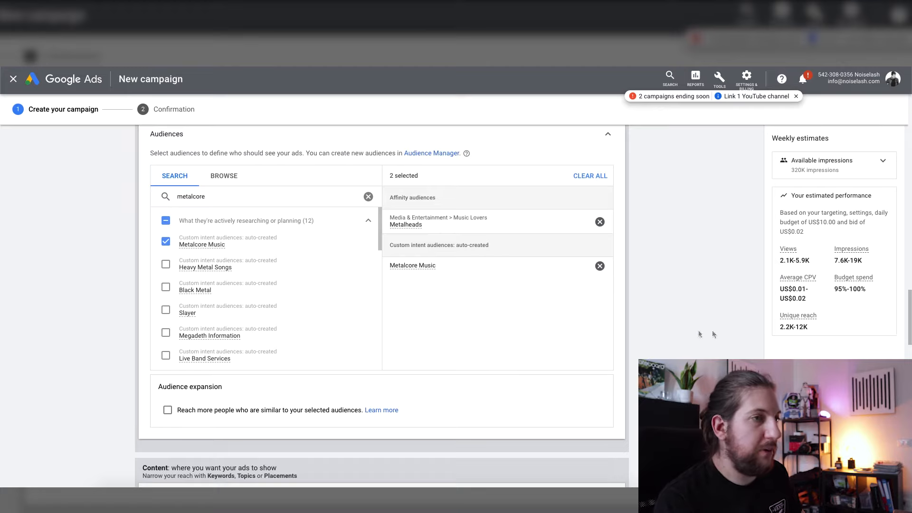
{"action": "scroll", "coordinate": [910, 316], "scroll_direction": "down", "scroll_amount": 8}
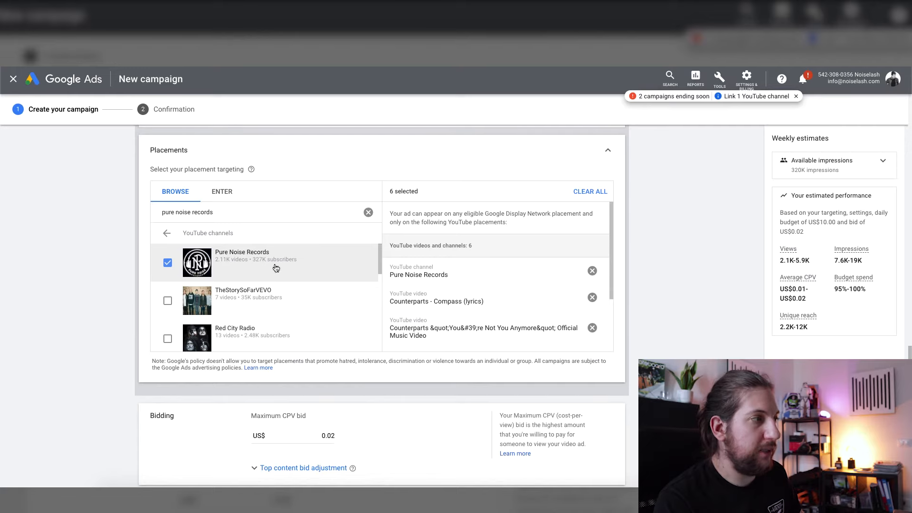
{"action": "left_click", "coordinate": [167, 233]}
{"action": "left_click", "coordinate": [116, 264]}
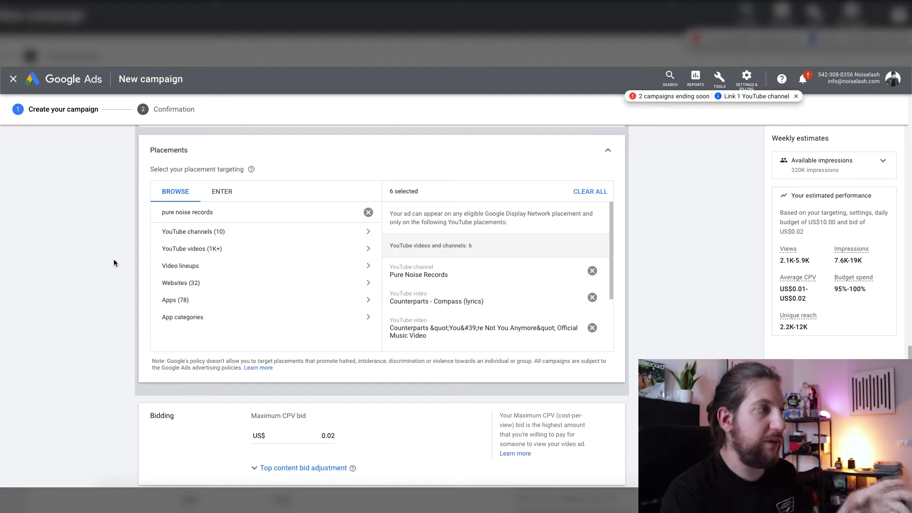
{"action": "scroll", "coordinate": [116, 296], "scroll_direction": "up", "scroll_amount": 10}
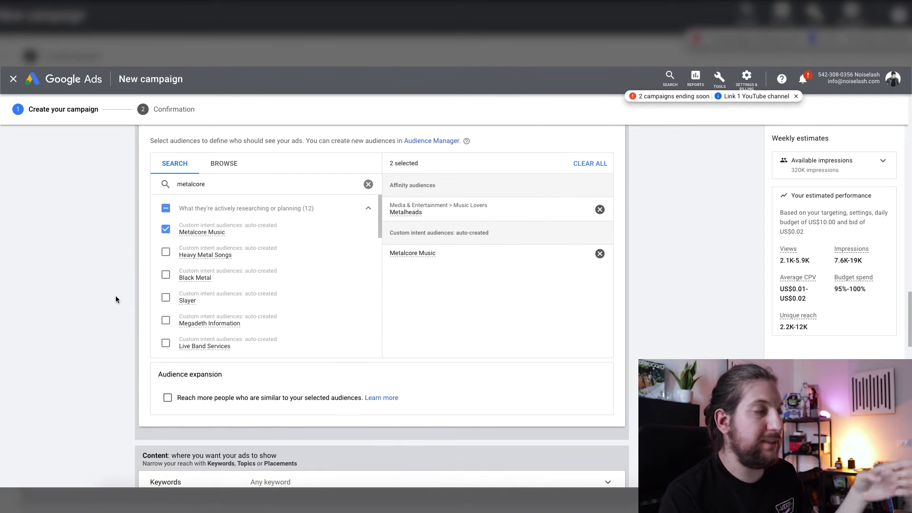
{"action": "scroll", "coordinate": [117, 299], "scroll_direction": "down", "scroll_amount": 10}
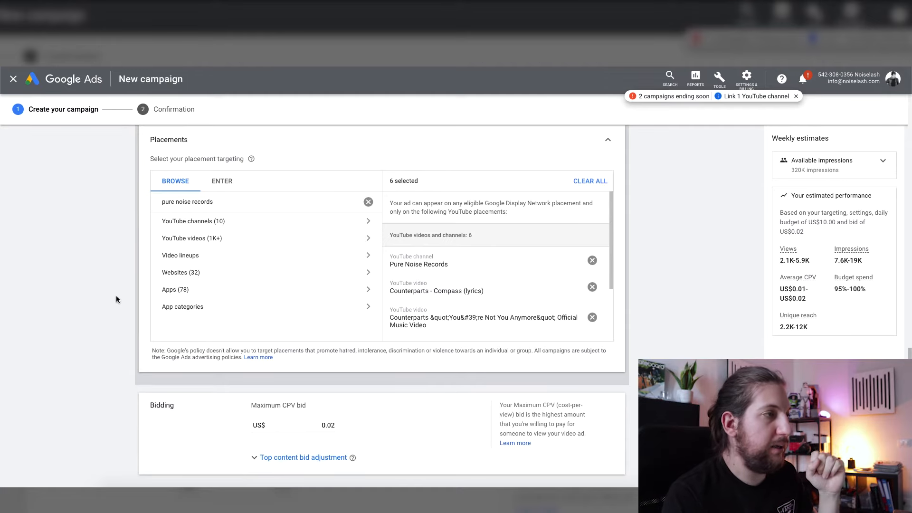
Check the video ad's format, URLs, call-to-action and headline, and create the campaign
{"action": "scroll", "coordinate": [70, 318], "scroll_direction": "down", "scroll_amount": 15}
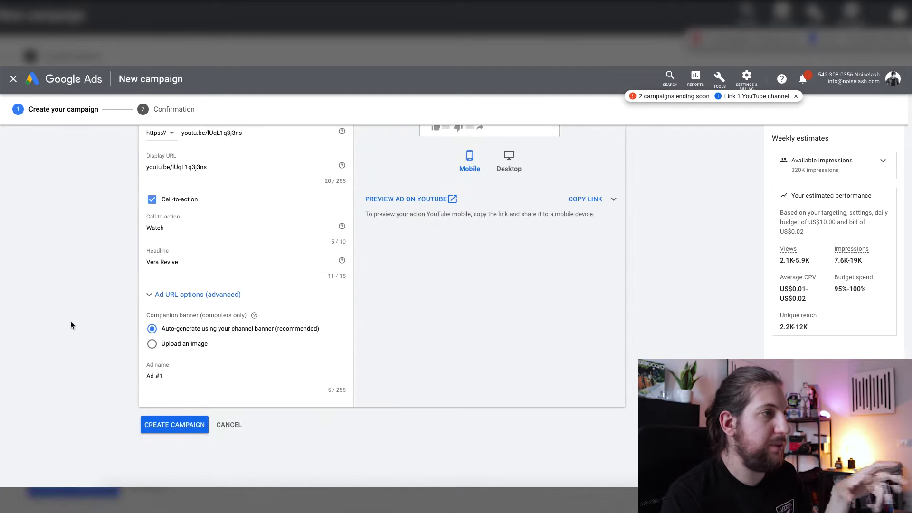
{"action": "scroll", "coordinate": [70, 323], "scroll_direction": "up", "scroll_amount": 5}
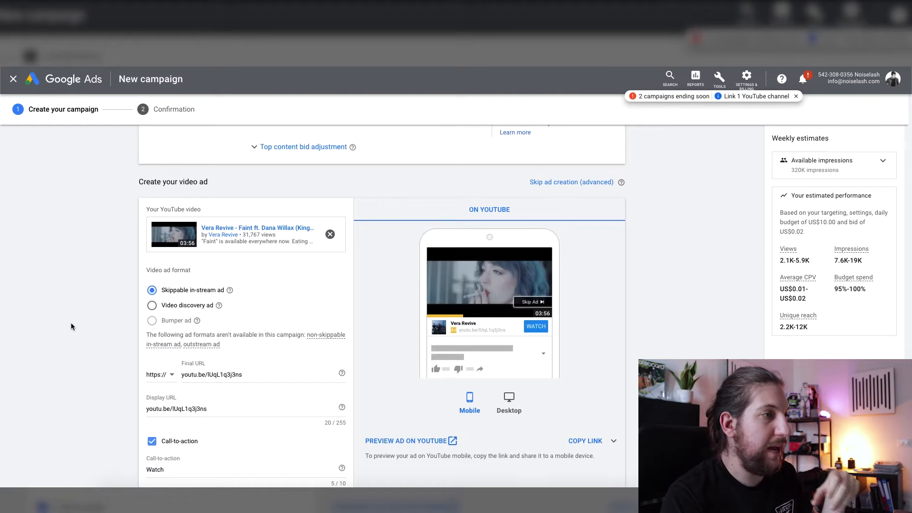
{"action": "scroll", "coordinate": [72, 326], "scroll_direction": "up", "scroll_amount": 1}
{"action": "scroll", "coordinate": [72, 327], "scroll_direction": "down", "scroll_amount": 7}
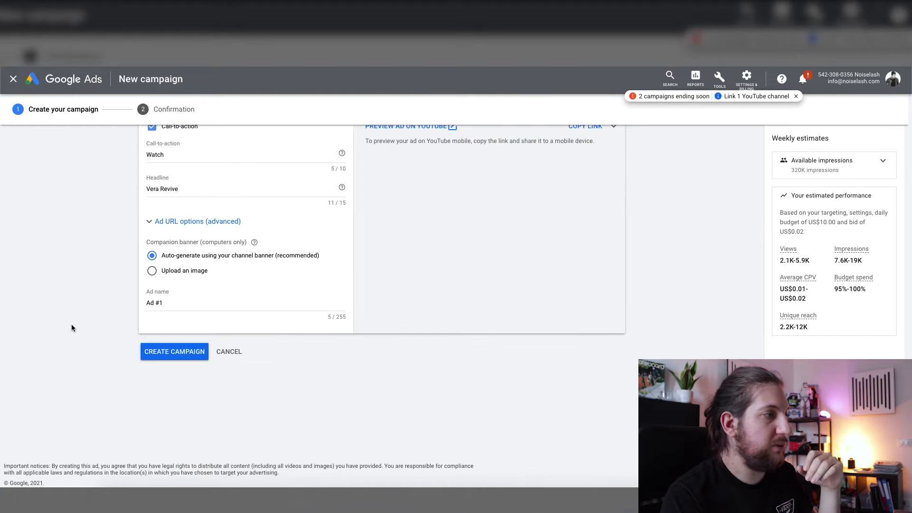
{"action": "scroll", "coordinate": [72, 326], "scroll_direction": "up", "scroll_amount": 1}
{"action": "left_click", "coordinate": [173, 424]}
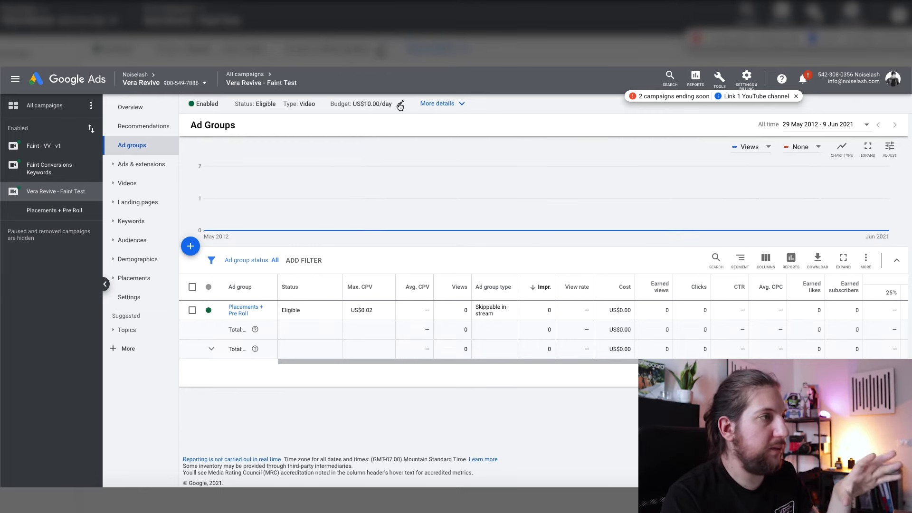
Set the new campaign's daily budget to US$5.00 and save it
{"action": "left_click", "coordinate": [400, 105]}
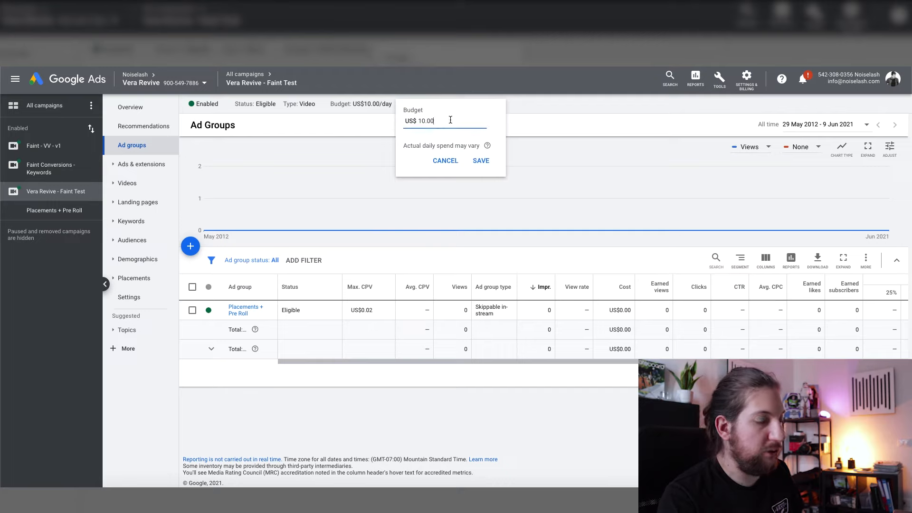
{"action": "double_click", "coordinate": [451, 120]}
{"action": "type", "text": "5"}
{"action": "left_click", "coordinate": [481, 160]}
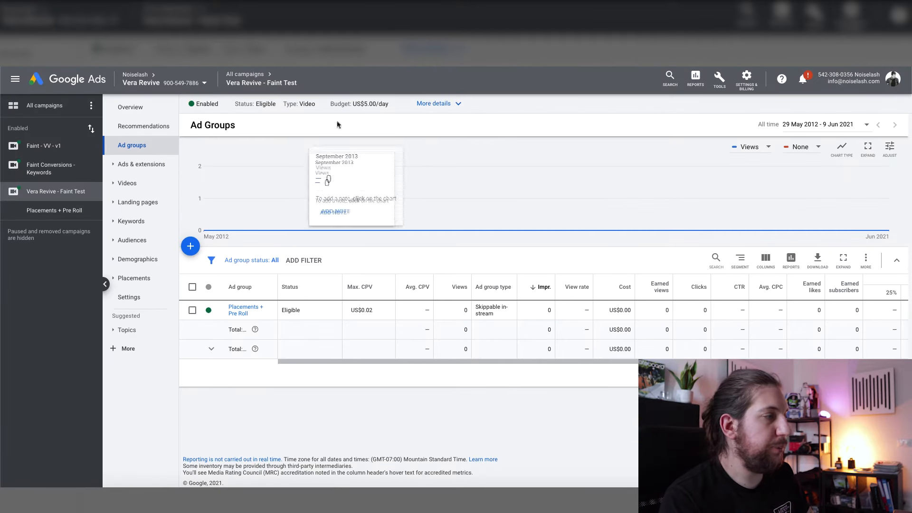
Open the account's campaigns overview to see the new campaign among all enabled campaigns
{"action": "left_click", "coordinate": [44, 105]}
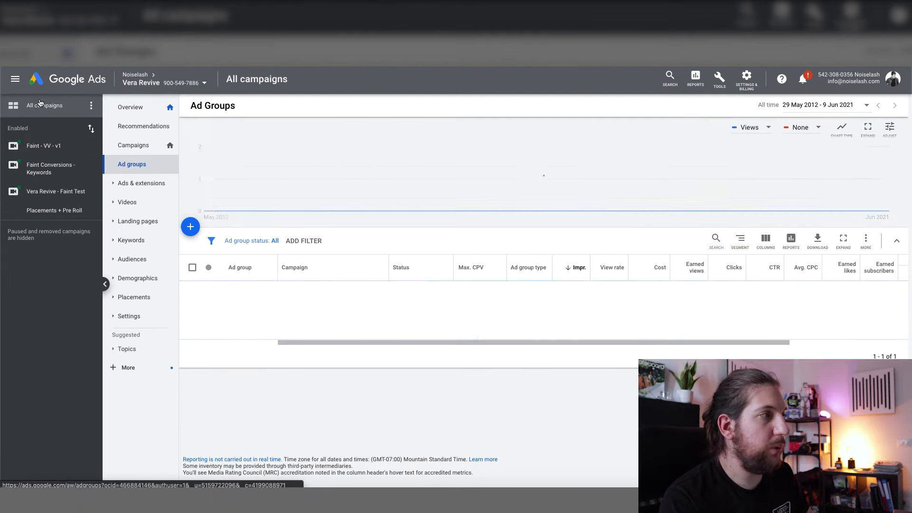
{"action": "left_click", "coordinate": [130, 148]}
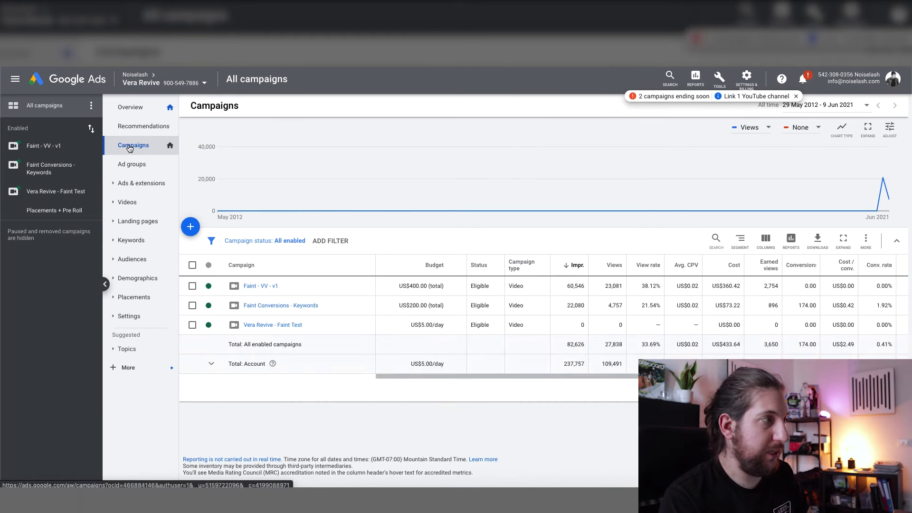
Start a new custom video campaign without a goal's guidance
{"action": "left_click", "coordinate": [190, 227]}
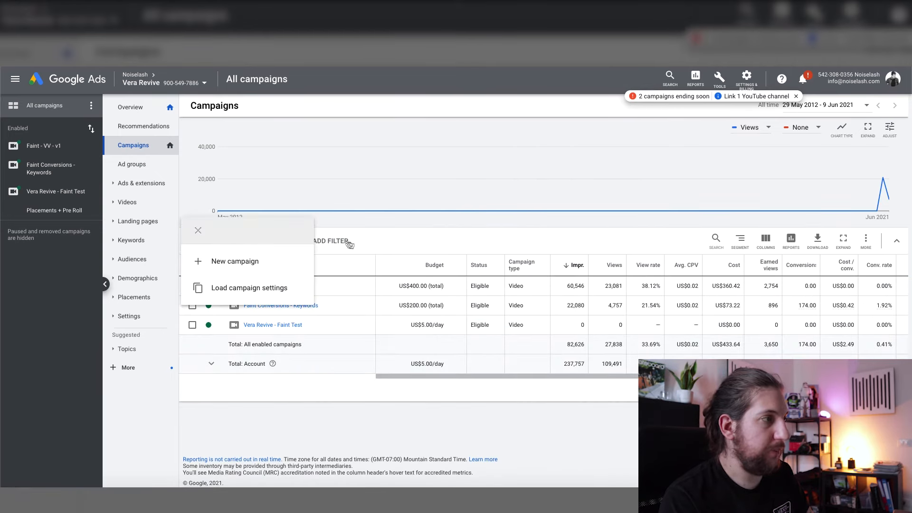
{"action": "left_click", "coordinate": [246, 262]}
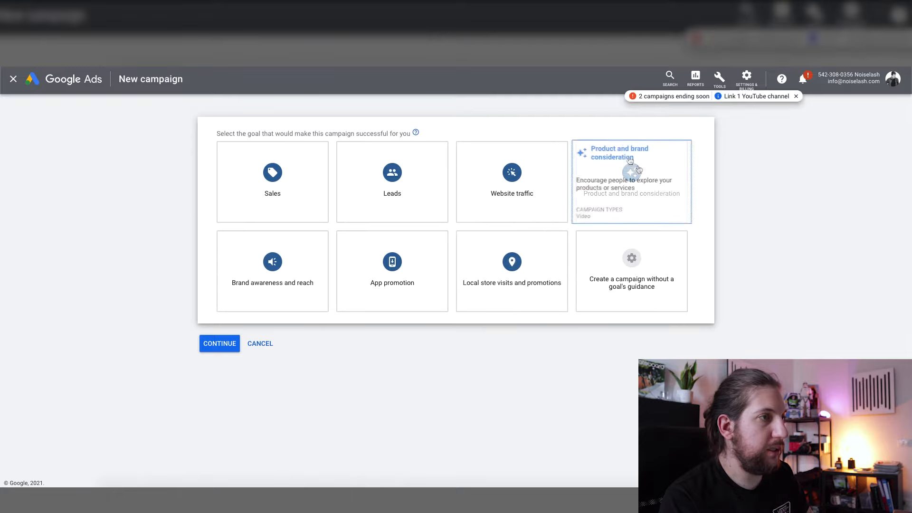
{"action": "left_click", "coordinate": [633, 278]}
{"action": "scroll", "coordinate": [634, 279], "scroll_direction": "down", "scroll_amount": 3}
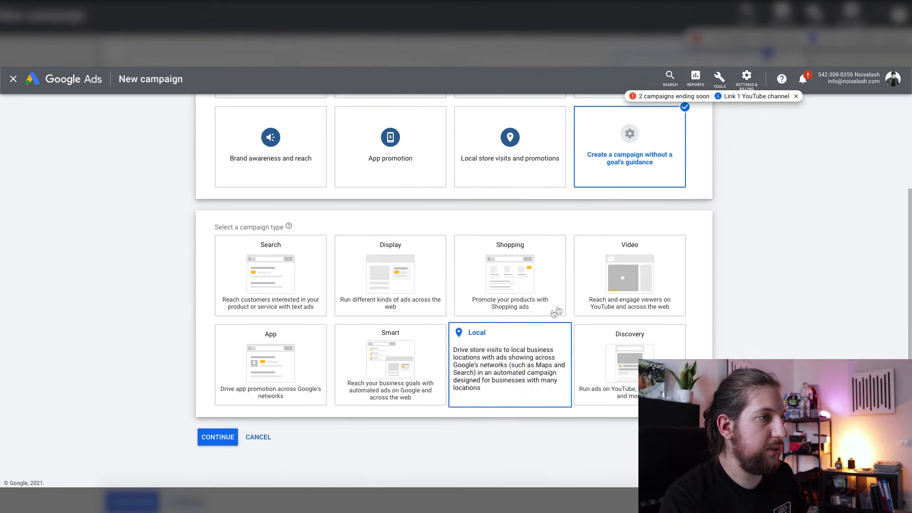
{"action": "left_click", "coordinate": [633, 275]}
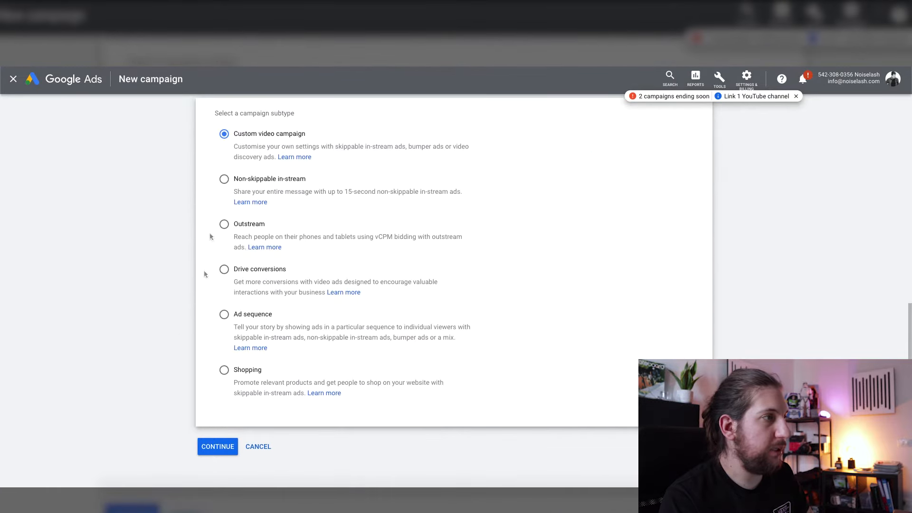
{"action": "left_click", "coordinate": [215, 447]}
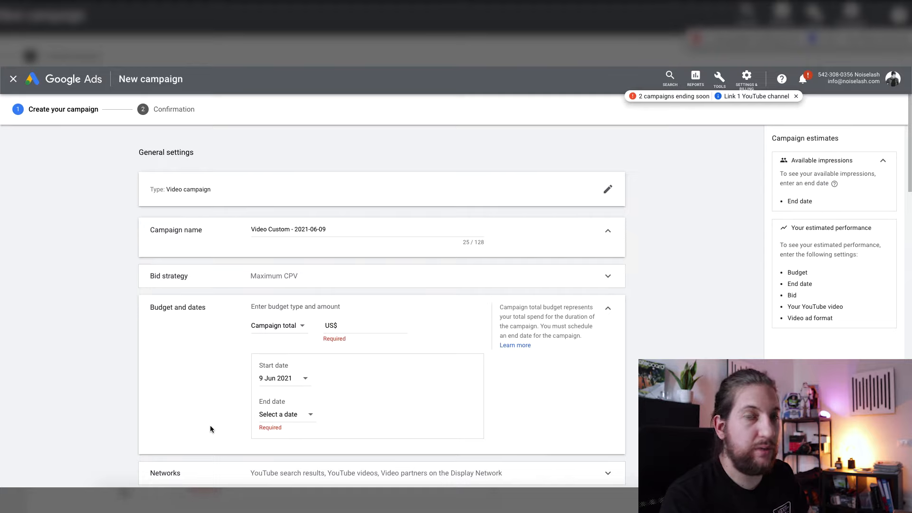
Name the campaign "Vera Revive - Faint Test (Kws+Discovery)" and set a daily budget of US$5.00
{"action": "triple_click", "coordinate": [283, 230]}
{"action": "type", "text": "Vera Revive - Faint Test (Kws+Disco"}
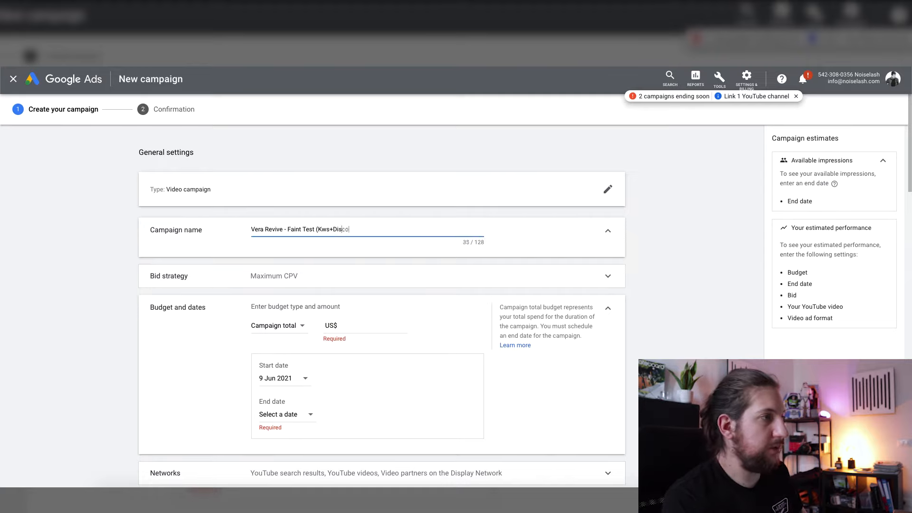
{"action": "type", "text": "very)"}
{"action": "left_click", "coordinate": [366, 325]}
{"action": "left_click", "coordinate": [287, 328]}
{"action": "left_click", "coordinate": [273, 328]}
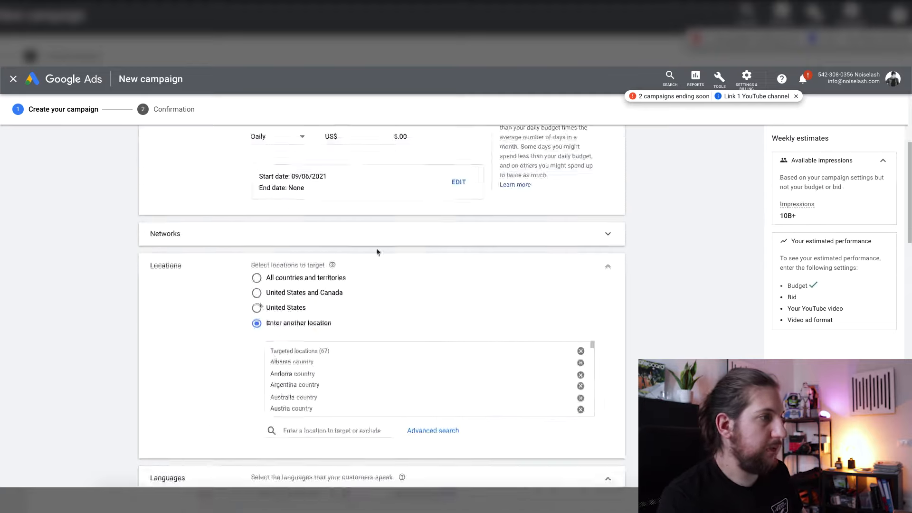
Work through the campaign's networks and remaining general settings, using specific targeting for devices
{"action": "left_click", "coordinate": [378, 234]}
{"action": "left_click", "coordinate": [256, 236]}
{"action": "left_click", "coordinate": [447, 275]}
{"action": "left_click_drag", "start_coordinate": [910, 240], "coordinate": [911, 297]}
{"action": "left_click", "coordinate": [608, 200]}
{"action": "left_click", "coordinate": [257, 242]}
{"action": "left_click", "coordinate": [257, 260]}
{"action": "left_click", "coordinate": [607, 205]}
{"action": "left_click", "coordinate": [354, 297]}
{"action": "left_click", "coordinate": [608, 308]}
Name the ad group "Discovery Main" and exclude the 65+ and Unknown age groups from its demographics
{"action": "triple_click", "coordinate": [329, 236]}
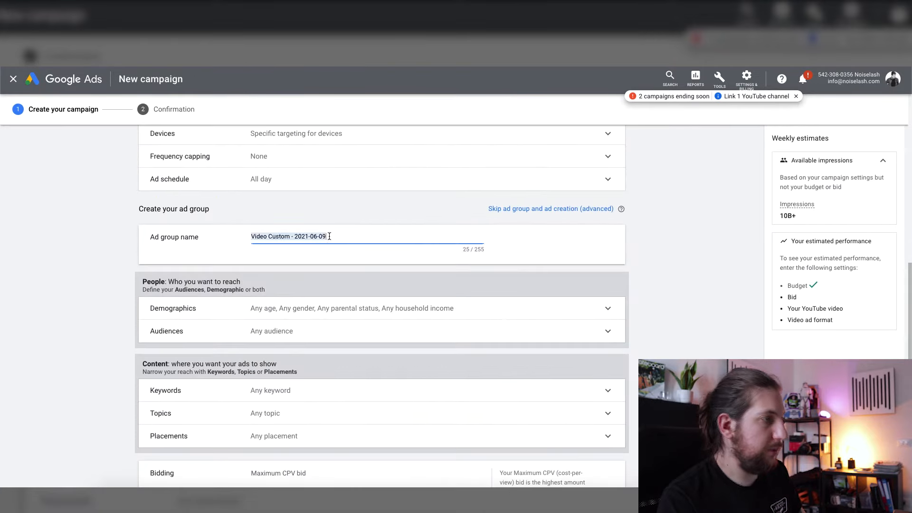
{"action": "type", "text": "Discovery Main"}
{"action": "left_click", "coordinate": [332, 309]}
{"action": "scroll", "coordinate": [328, 323], "scroll_direction": "down", "scroll_amount": 1}
{"action": "left_click", "coordinate": [281, 429]}
{"action": "left_click", "coordinate": [281, 409]}
{"action": "scroll", "coordinate": [491, 321], "scroll_direction": "down", "scroll_amount": 6}
Set the ad group's maximum CPV bid to US$0.02
{"action": "left_click", "coordinate": [297, 343]}
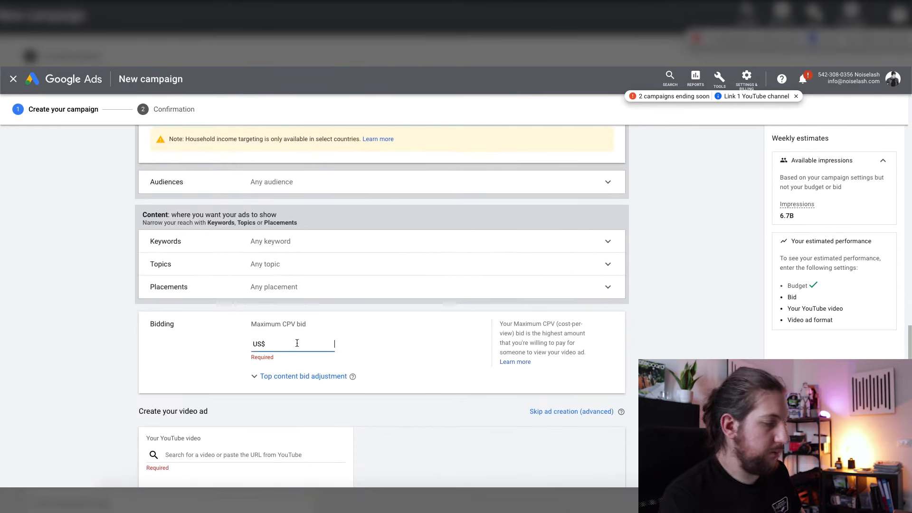
{"action": "type", "text": "0.02"}
{"action": "scroll", "coordinate": [297, 343], "scroll_direction": "down", "scroll_amount": 1}
Search for "vera revive faint" and select the official Vera Revive "Faint" video for the ad
{"action": "left_click", "coordinate": [197, 394]}
{"action": "type", "text": "vera revove"}
{"action": "key", "text": "BackSpace"}
{"action": "key", "text": "BackSpace"}
{"action": "key", "text": "BackSpace"}
{"action": "type", "text": "ive faoin"}
{"action": "key", "text": "BackSpace"}
{"action": "key", "text": "BackSpace"}
{"action": "key", "text": "BackSpace"}
{"action": "type", "text": "int"}
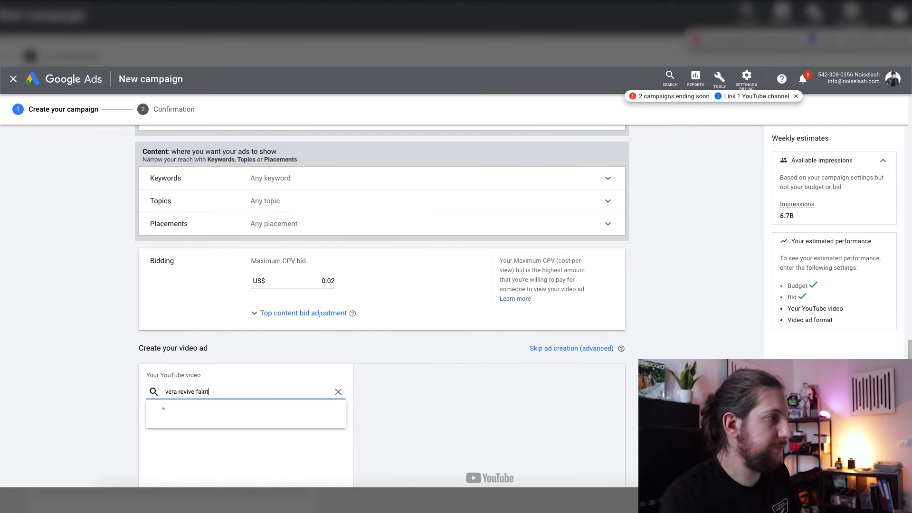
{"action": "left_click", "coordinate": [261, 262]}
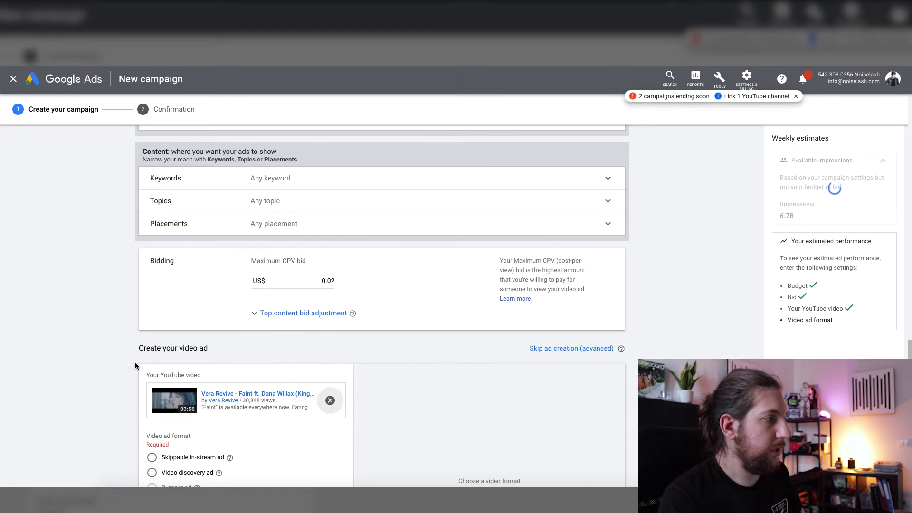
Use the video discovery ad format with headline "Vera Revive - Faint" and descriptions "Melodic Hardcore" and "Watch The Official Video Now"
{"action": "scroll", "coordinate": [130, 366], "scroll_direction": "down", "scroll_amount": 3}
{"action": "left_click", "coordinate": [206, 332]}
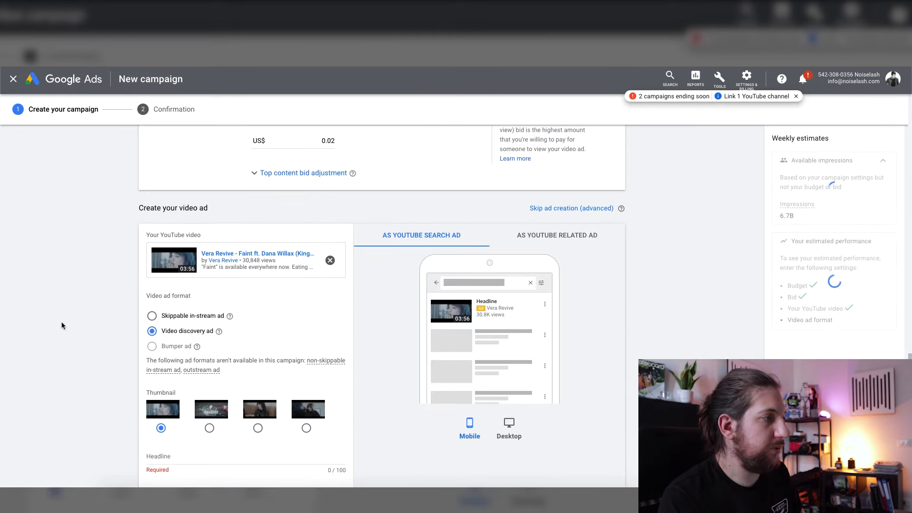
{"action": "scroll", "coordinate": [81, 328], "scroll_direction": "down", "scroll_amount": 2}
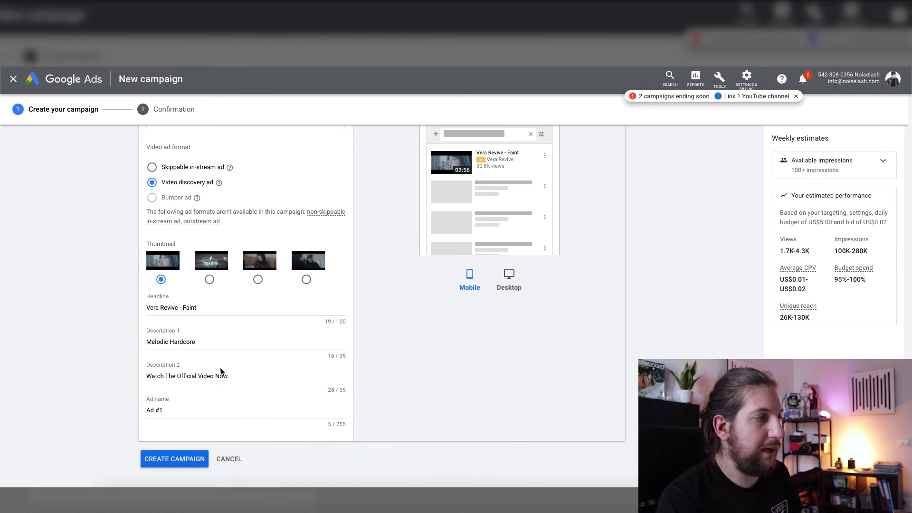
{"action": "scroll", "coordinate": [200, 342], "scroll_direction": "up", "scroll_amount": 1}
{"action": "scroll", "coordinate": [201, 342], "scroll_direction": "up", "scroll_amount": 1}
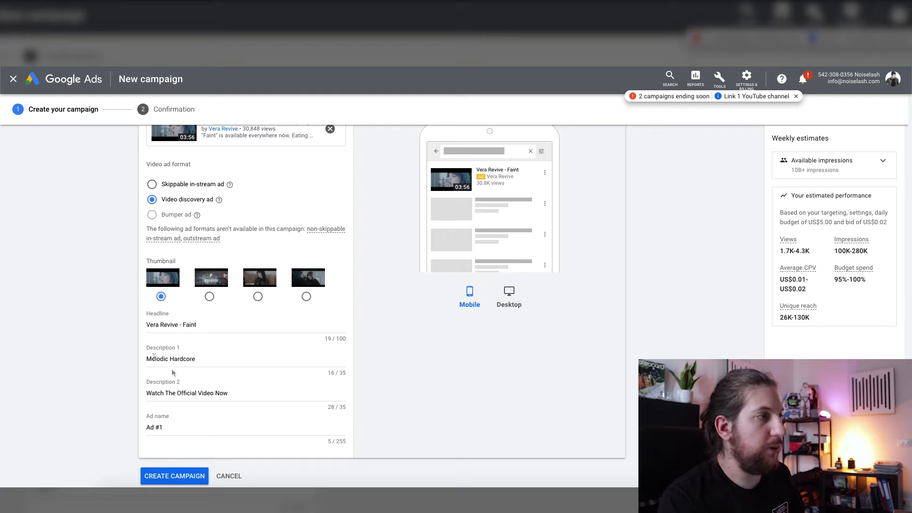
Add "metalcore" as a targeting keyword for the ad group
{"action": "scroll", "coordinate": [91, 316], "scroll_direction": "up", "scroll_amount": 7}
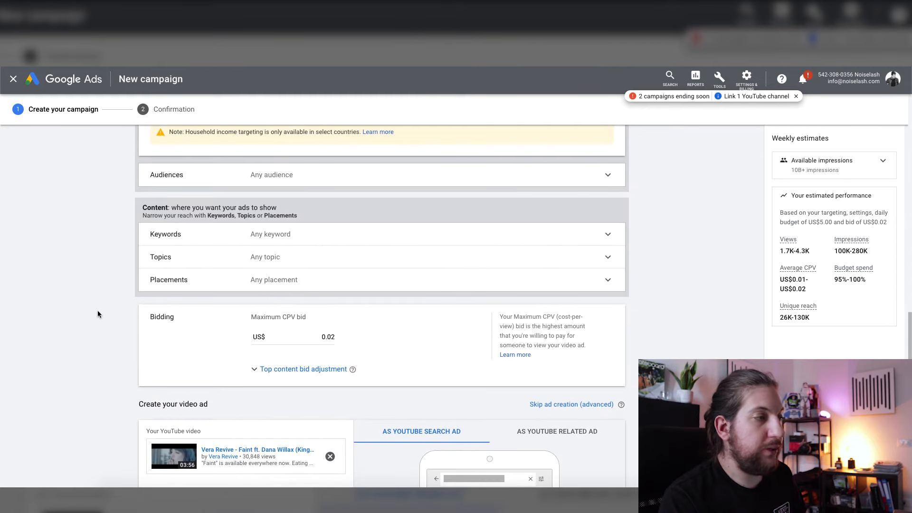
{"action": "scroll", "coordinate": [137, 404], "scroll_direction": "down", "scroll_amount": 1}
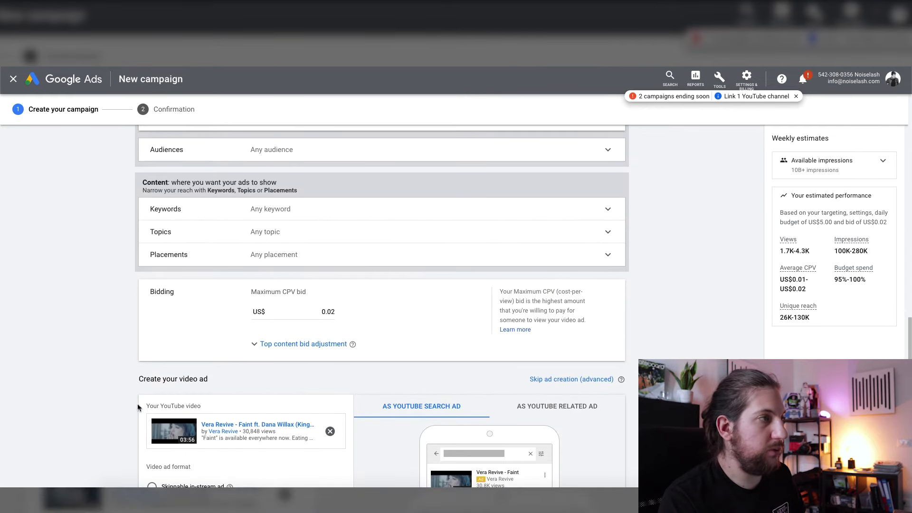
{"action": "left_click", "coordinate": [315, 212]}
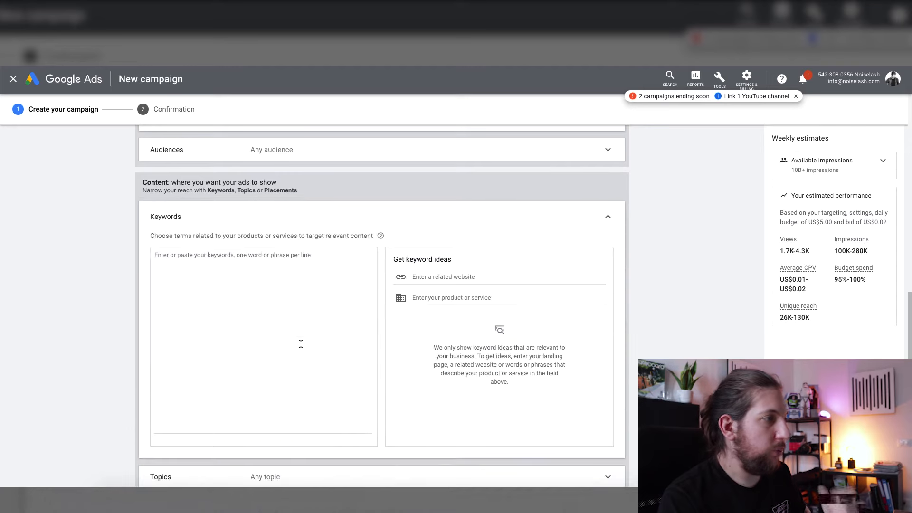
{"action": "left_click", "coordinate": [266, 272]}
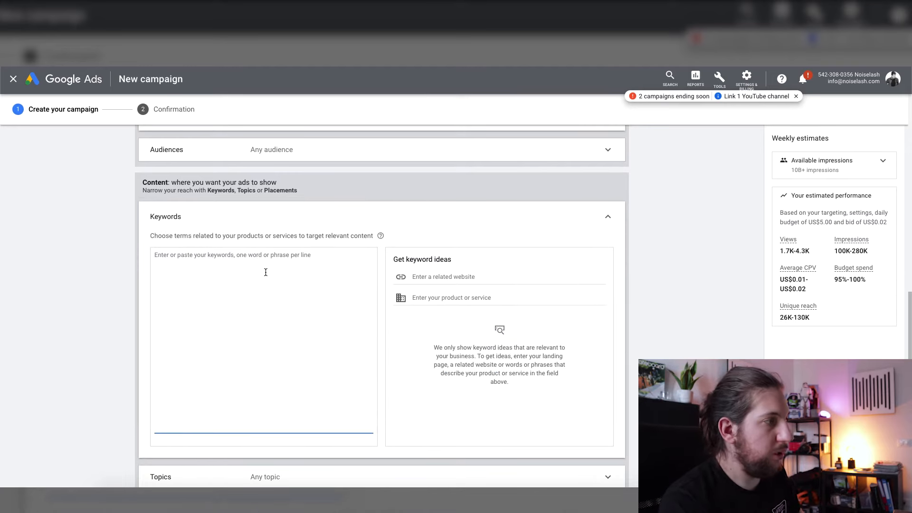
{"action": "type", "text": "metalcore"}
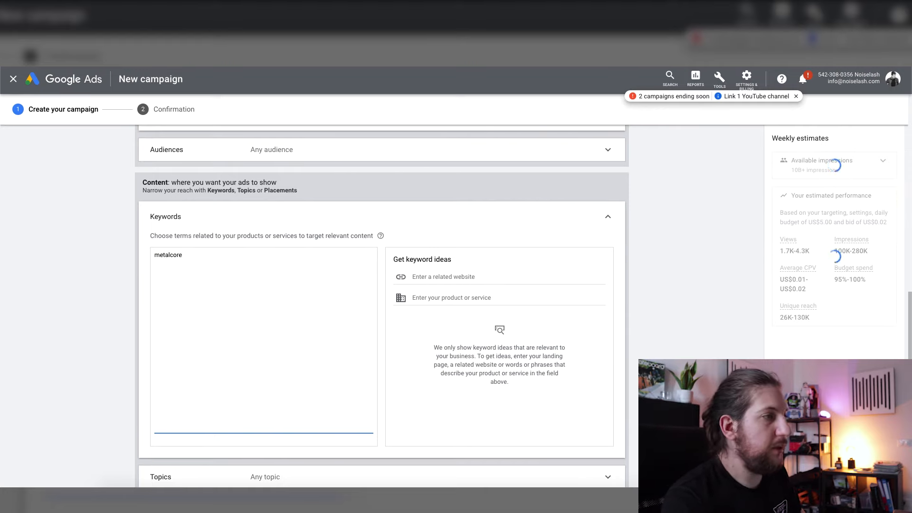
{"action": "left_click", "coordinate": [113, 312]}
Replace the discovery ad's headline with "Metalcore fan?"
{"action": "scroll", "coordinate": [139, 308], "scroll_direction": "down", "scroll_amount": 10}
{"action": "scroll", "coordinate": [138, 306], "scroll_direction": "down", "scroll_amount": 3}
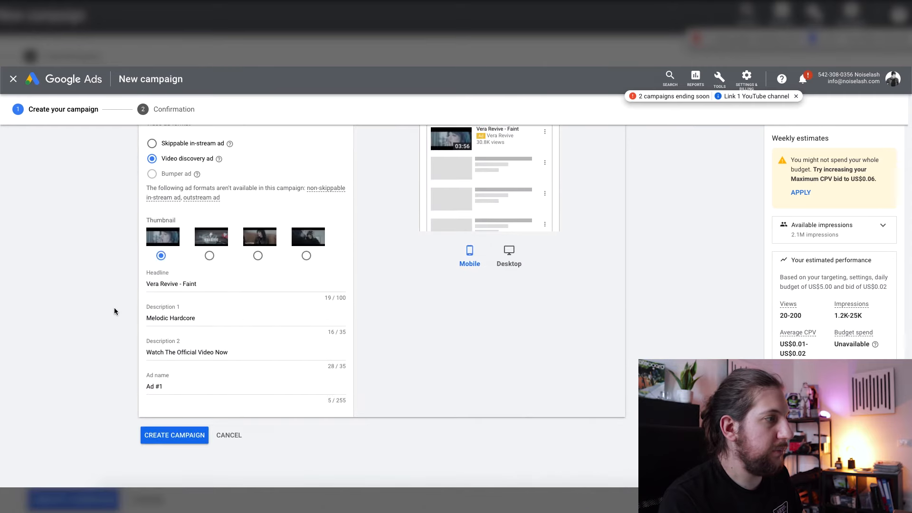
{"action": "triple_click", "coordinate": [161, 287]}
{"action": "type", "text": "M"}
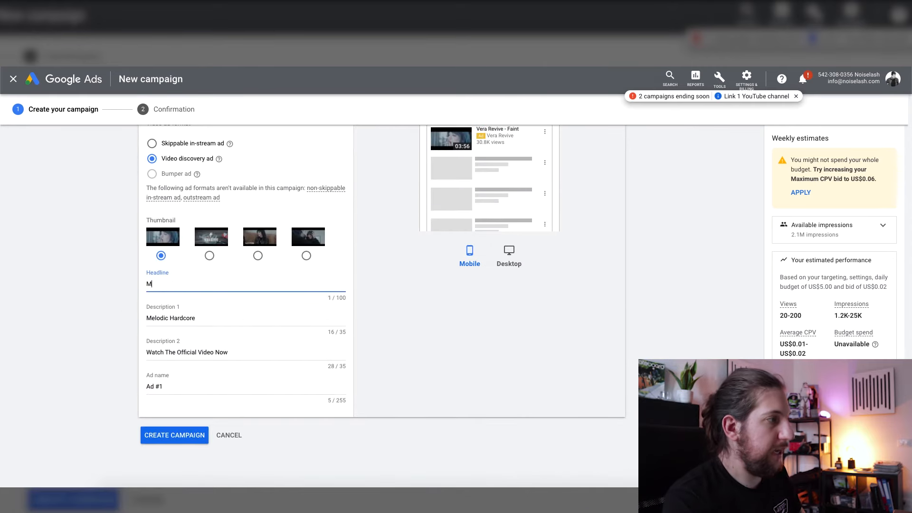
{"action": "type", "text": "etalcore fans"}
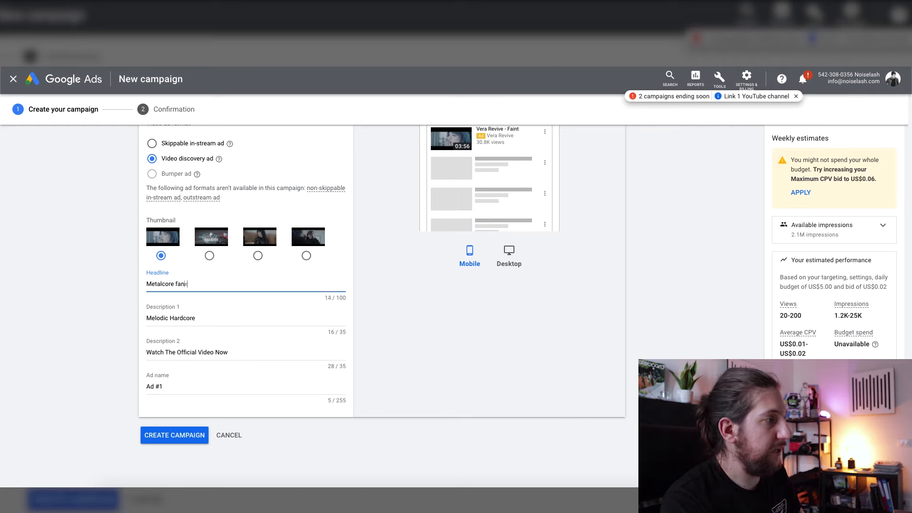
{"action": "type", "text": "?"}
{"action": "left_click", "coordinate": [82, 282]}
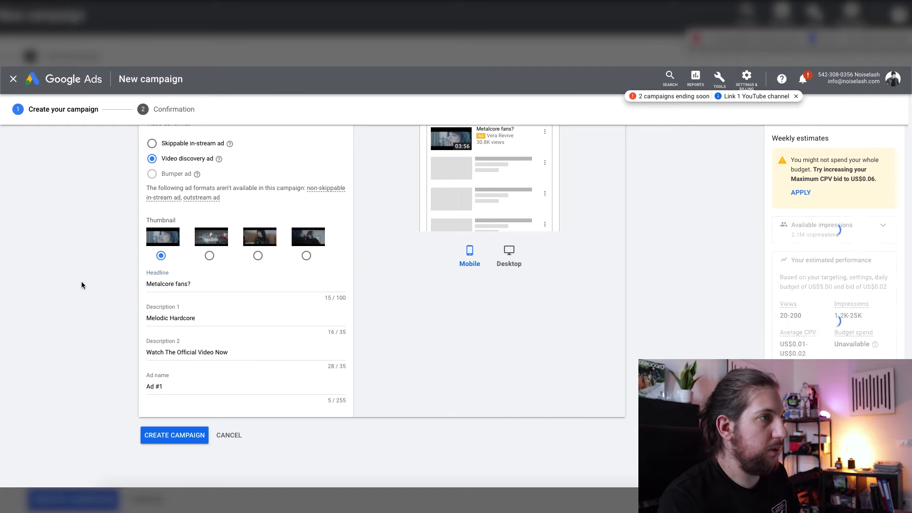
{"action": "scroll", "coordinate": [81, 282], "scroll_direction": "up", "scroll_amount": 3}
{"action": "left_click", "coordinate": [201, 409]}
{"action": "key", "text": "BackSpace"}
{"action": "key", "text": "BackSpace"}
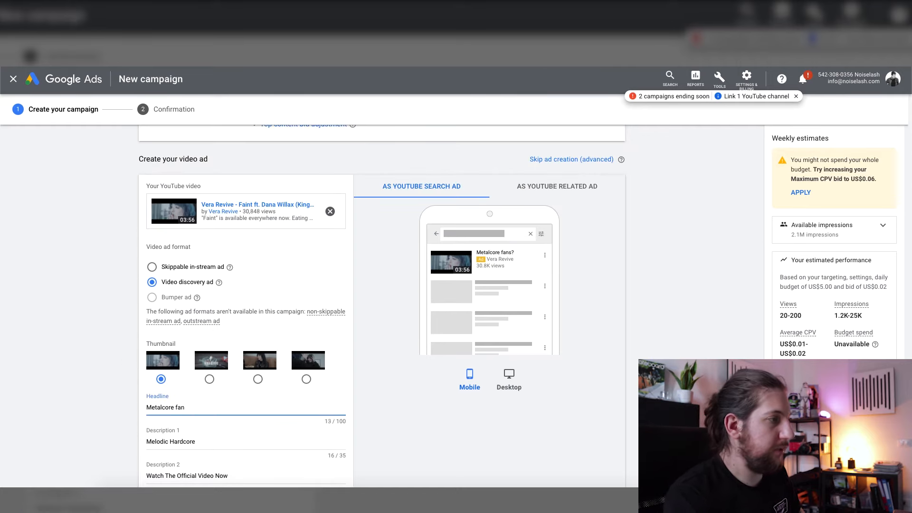
{"action": "type", "text": "?"}
{"action": "left_click", "coordinate": [89, 343]}
Add the keywords dreambound, counterparts, sumerian records, rise records, post hardcore and melodic hardcore below metalcore
{"action": "scroll", "coordinate": [92, 343], "scroll_direction": "up", "scroll_amount": 7}
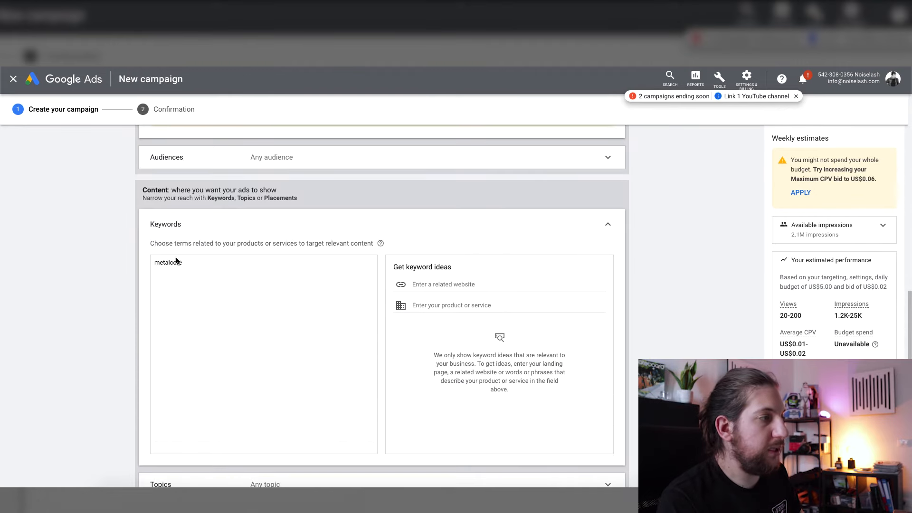
{"action": "scroll", "coordinate": [67, 349], "scroll_direction": "down", "scroll_amount": 10}
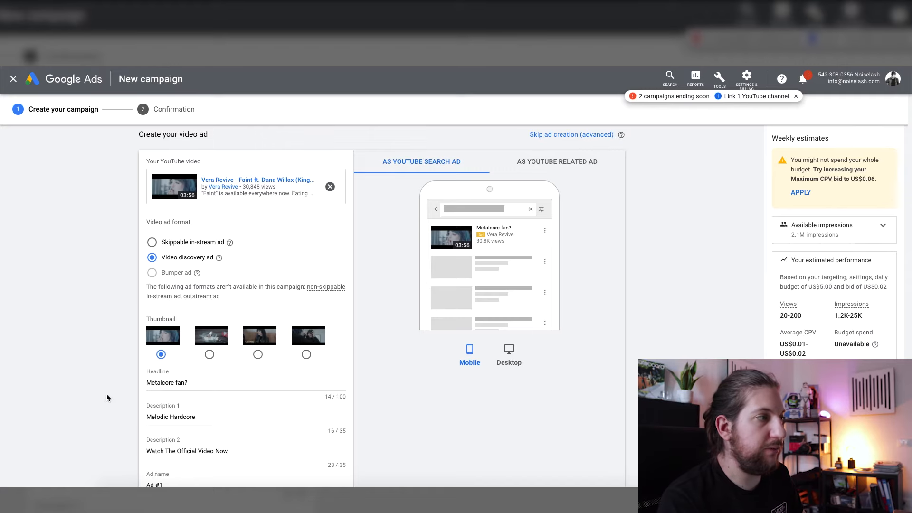
{"action": "scroll", "coordinate": [107, 394], "scroll_direction": "up", "scroll_amount": 10}
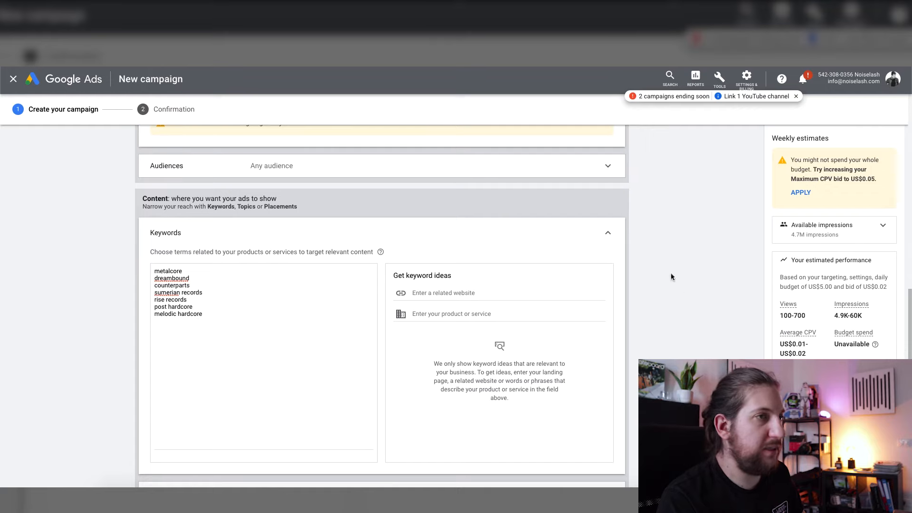
{"action": "scroll", "coordinate": [713, 188], "scroll_direction": "up", "scroll_amount": 1}
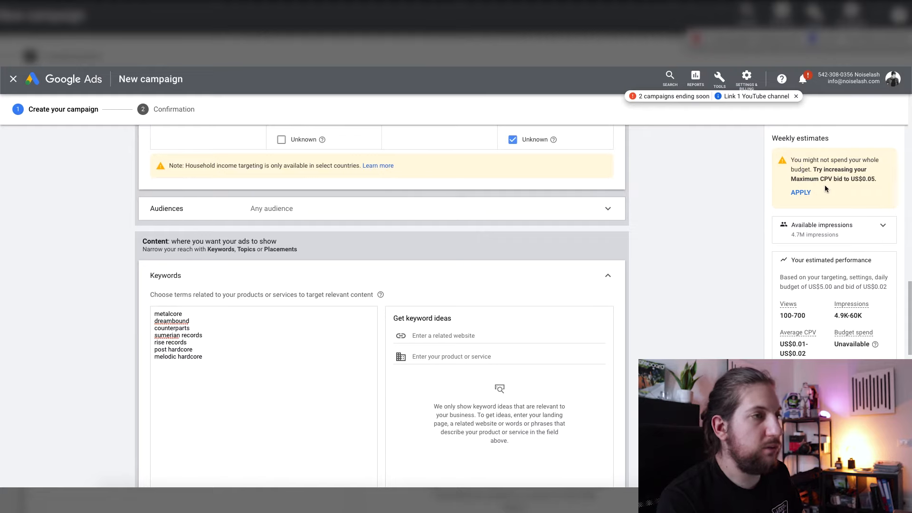
Raise the maximum CPV bid to US$0.03, US$0.04 and finally US$0.05, comparing the weekly estimates and reviewing the targeting
{"action": "scroll", "coordinate": [709, 322], "scroll_direction": "down", "scroll_amount": 4}
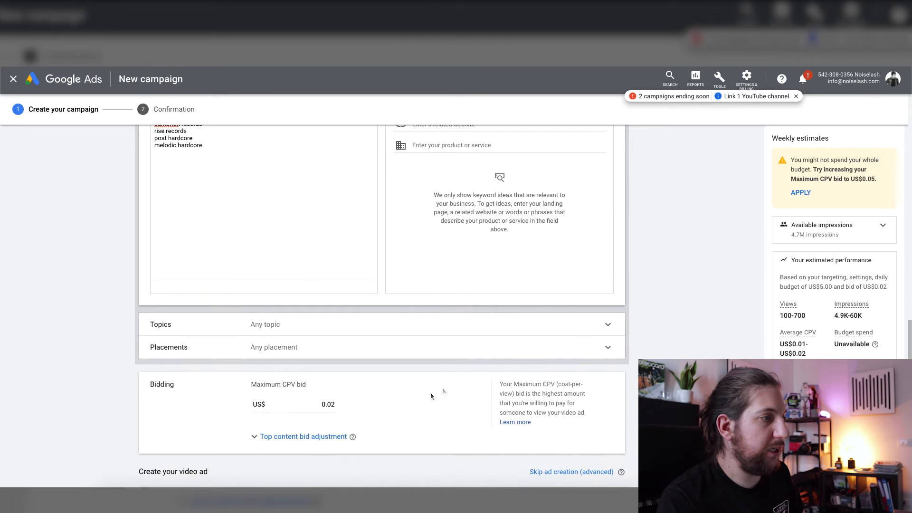
{"action": "left_click", "coordinate": [333, 405]}
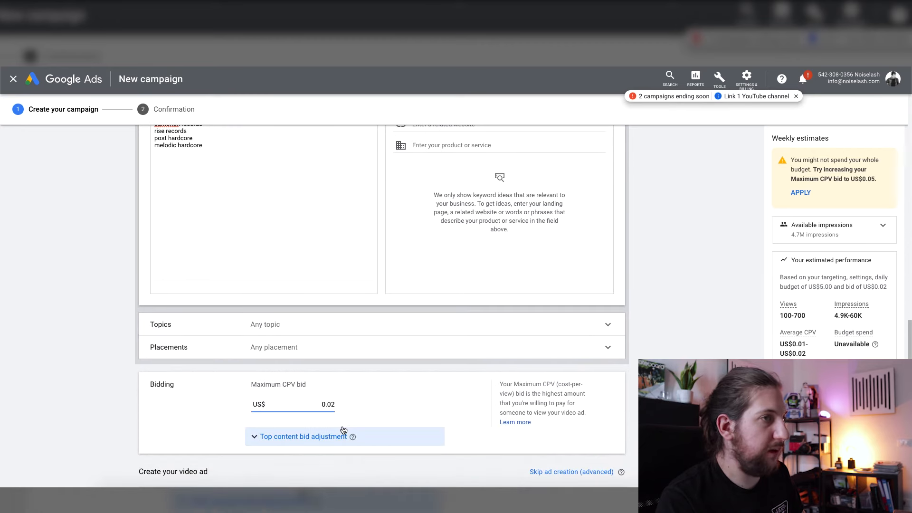
{"action": "key", "text": "BackSpace"}
{"action": "type", "text": "3"}
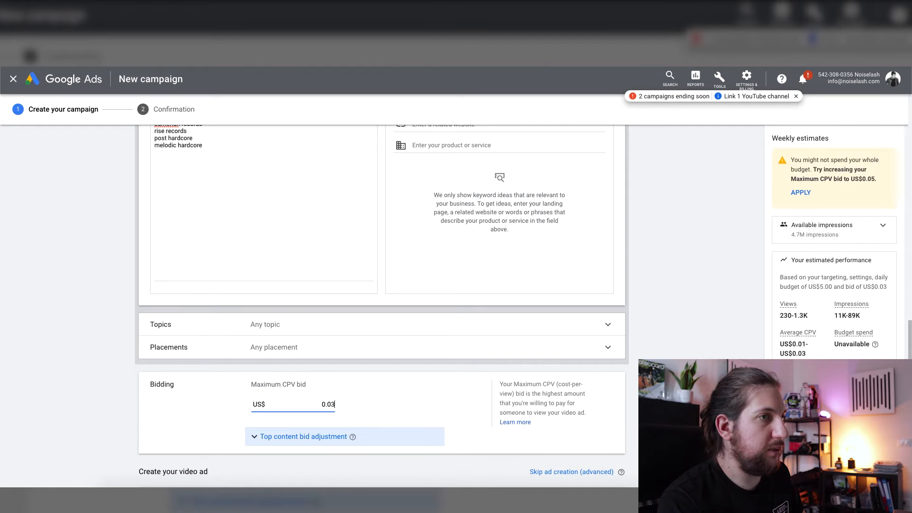
{"action": "key", "text": "BackSpace"}
{"action": "type", "text": "4"}
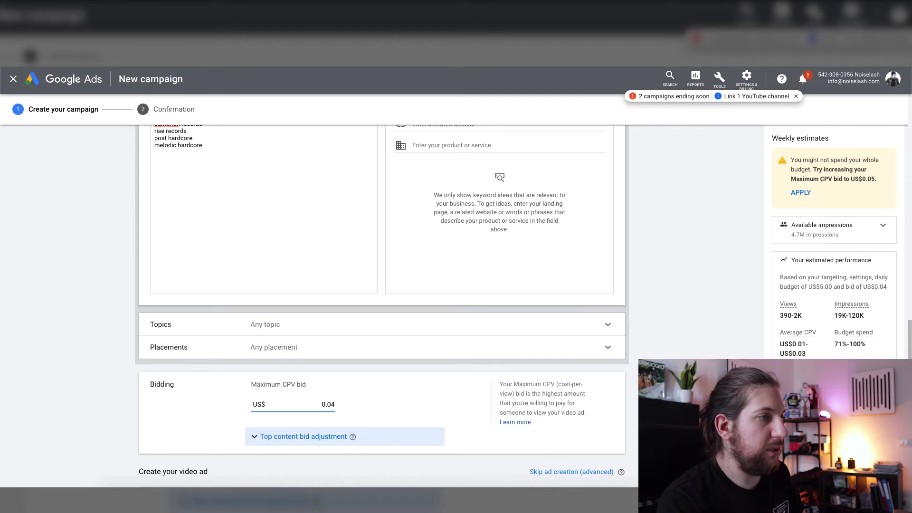
{"action": "key", "text": "BackSpace"}
{"action": "type", "text": "5"}
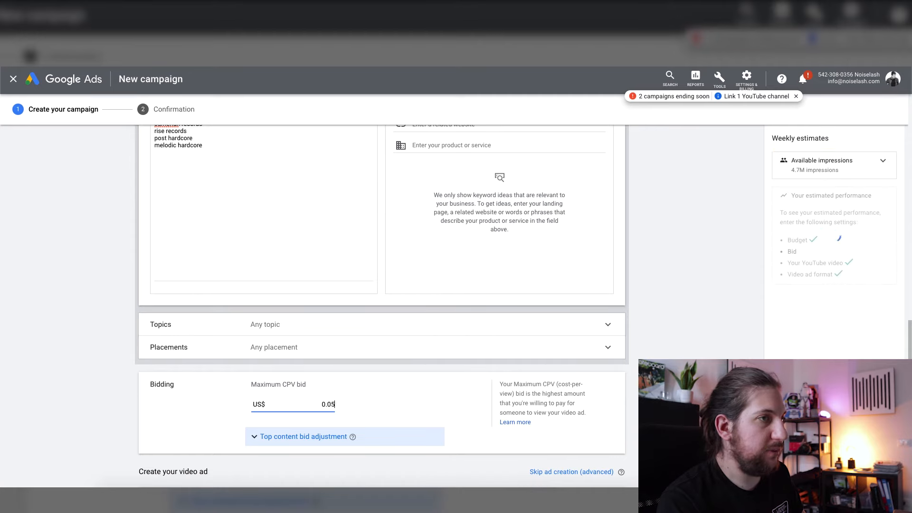
{"action": "scroll", "coordinate": [734, 340], "scroll_direction": "up", "scroll_amount": 5}
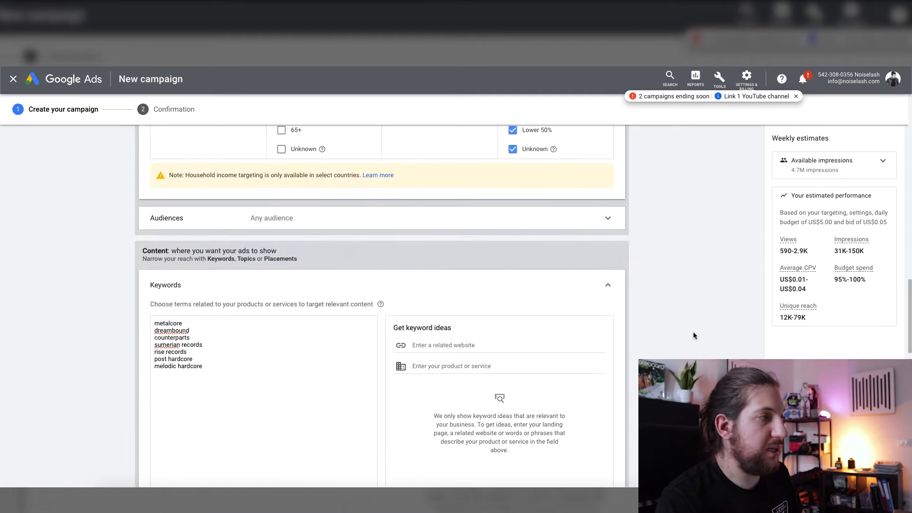
{"action": "scroll", "coordinate": [694, 335], "scroll_direction": "up", "scroll_amount": 6}
{"action": "scroll", "coordinate": [375, 279], "scroll_direction": "down", "scroll_amount": 3}
{"action": "scroll", "coordinate": [374, 279], "scroll_direction": "down", "scroll_amount": 9}
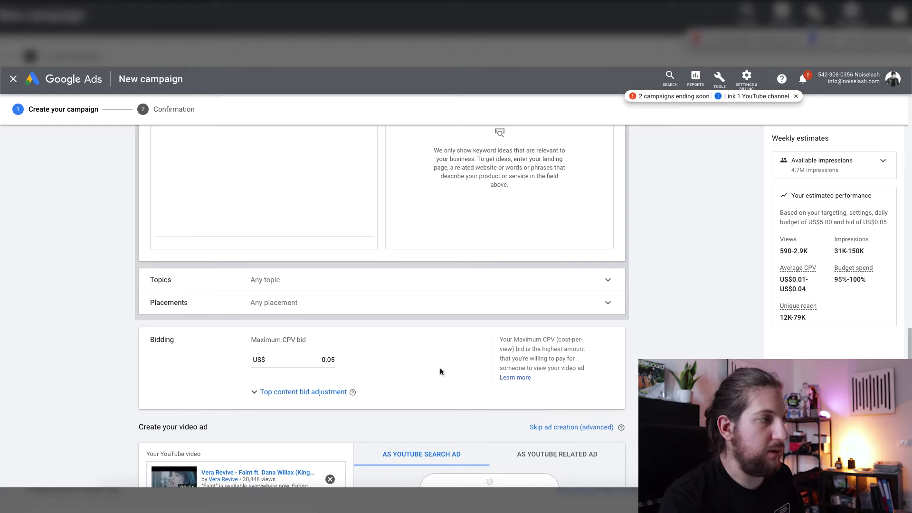
Lower the ad group's maximum CPV bid to US$0.03
{"action": "scroll", "coordinate": [440, 370], "scroll_direction": "up", "scroll_amount": 3}
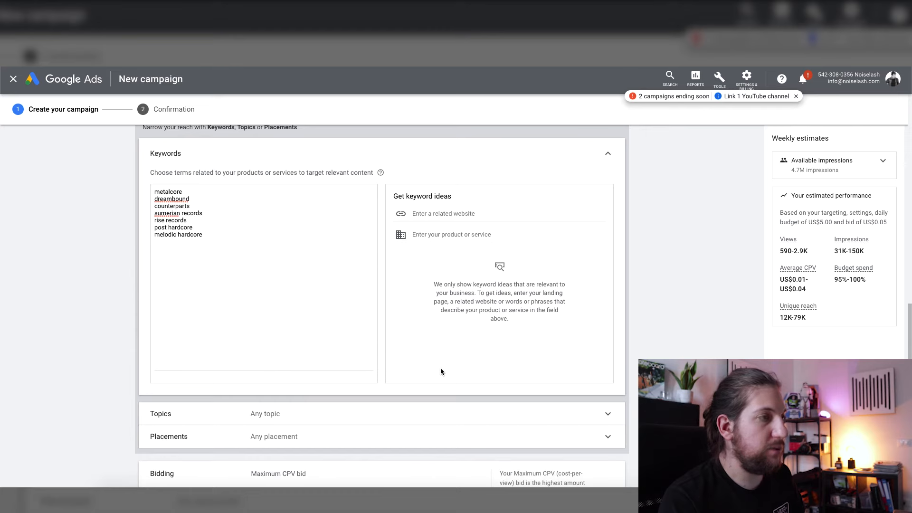
{"action": "scroll", "coordinate": [442, 374], "scroll_direction": "down", "scroll_amount": 2}
{"action": "scroll", "coordinate": [443, 378], "scroll_direction": "up", "scroll_amount": 3}
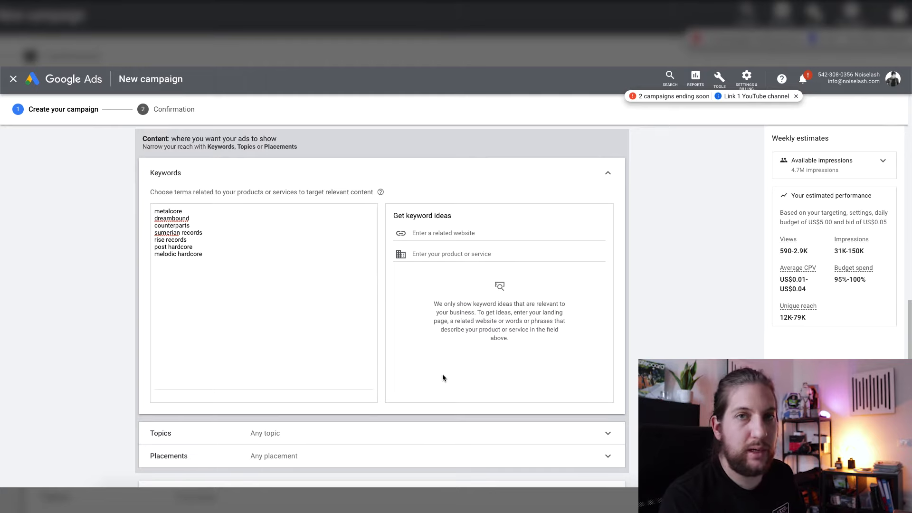
{"action": "scroll", "coordinate": [443, 377], "scroll_direction": "up", "scroll_amount": 1}
{"action": "scroll", "coordinate": [443, 378], "scroll_direction": "down", "scroll_amount": 5}
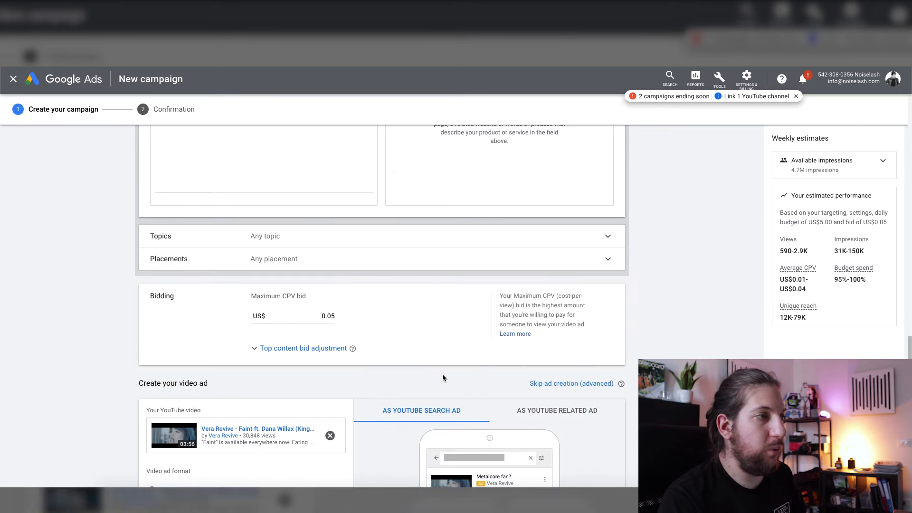
{"action": "left_click", "coordinate": [335, 315]}
{"action": "key", "text": "BackSpace"}
{"action": "type", "text": "3"}
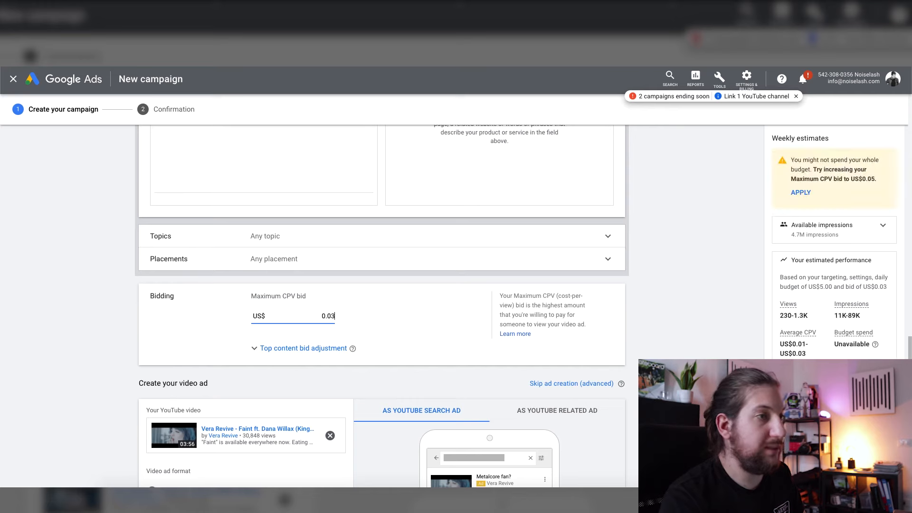
{"action": "left_click", "coordinate": [725, 316]}
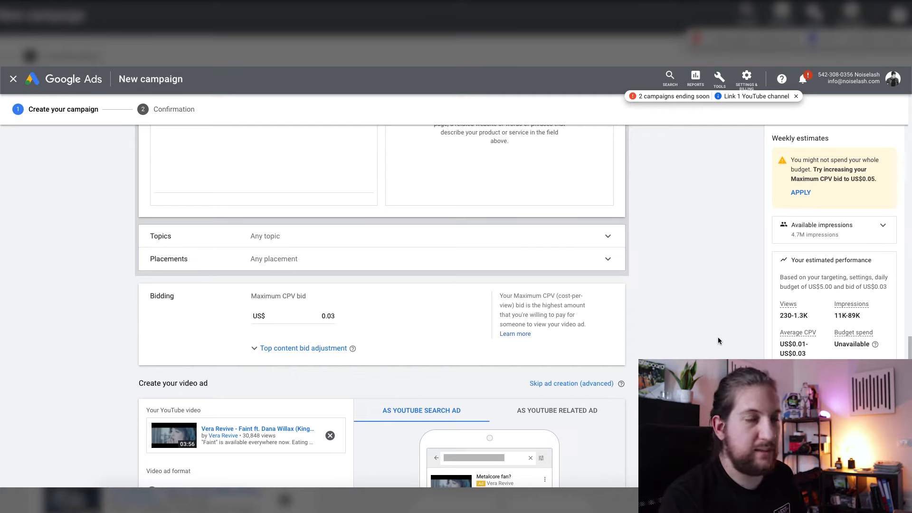
Get keyword ideas for the product or service "hip hop" and browse the suggestions
{"action": "scroll", "coordinate": [277, 276], "scroll_direction": "up", "scroll_amount": 4}
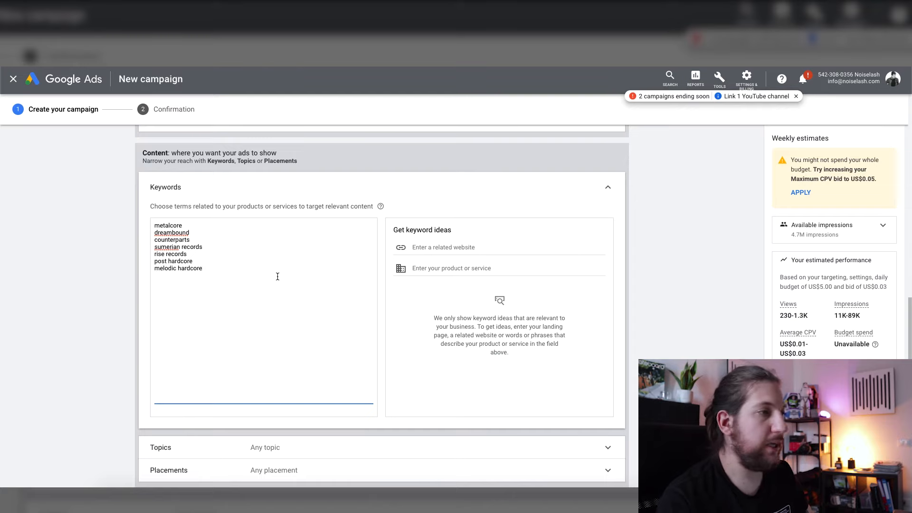
{"action": "left_click", "coordinate": [456, 269]}
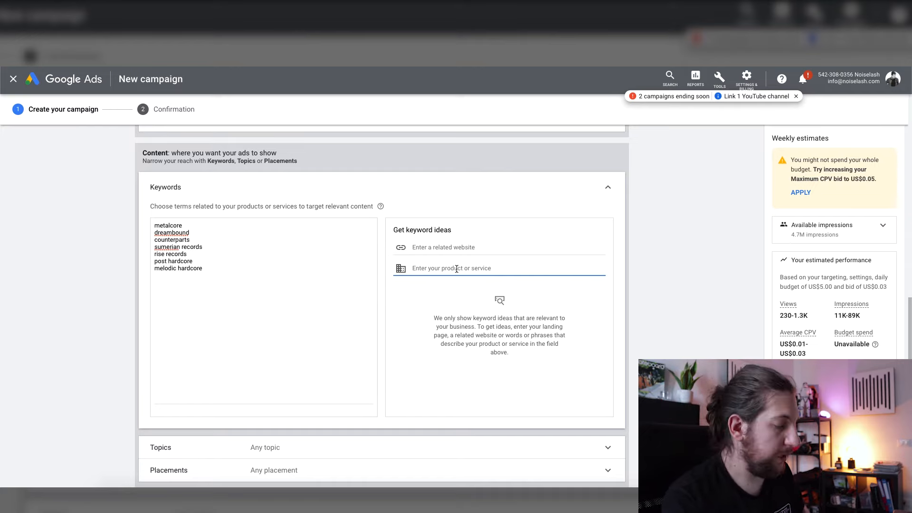
{"action": "type", "text": "hip hop"}
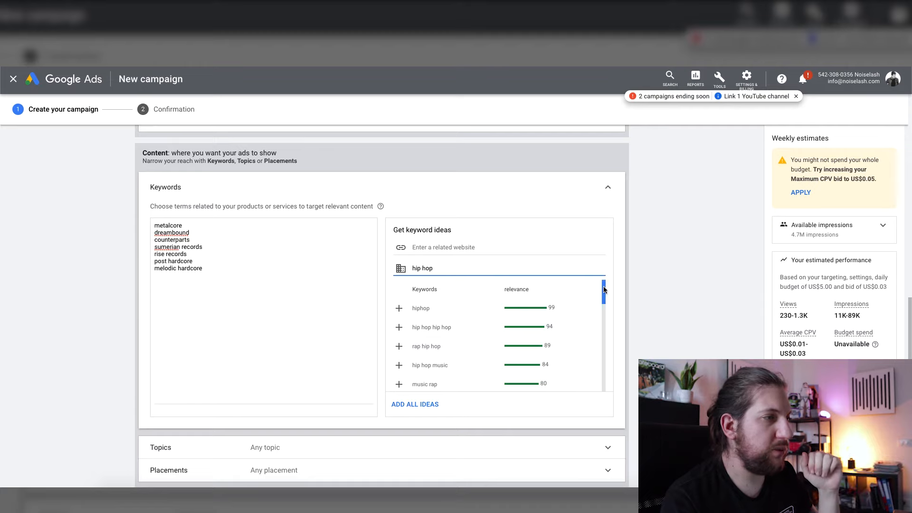
{"action": "left_click_drag", "start_coordinate": [603, 290], "coordinate": [599, 329]}
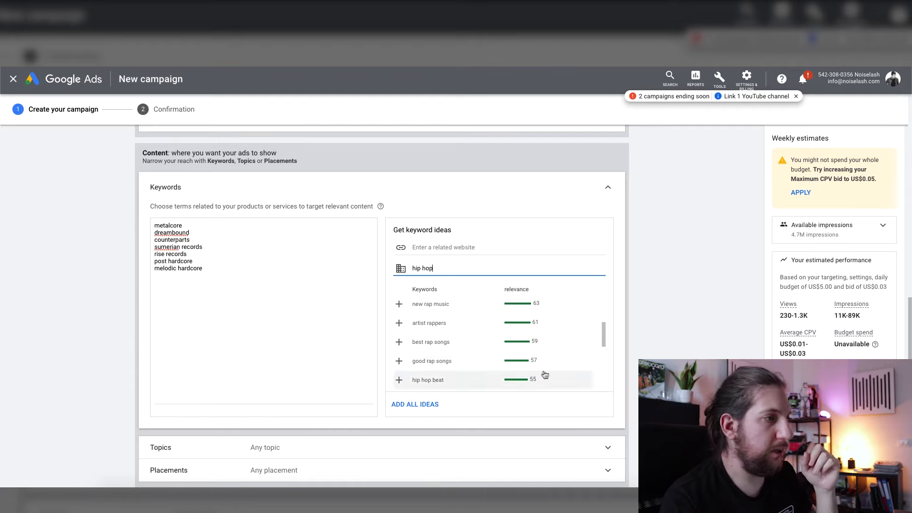
Add the suggested keywords new rap music, best rap songs, good rap songs and uk hip hop to the targeting list
{"action": "left_click_drag", "start_coordinate": [603, 334], "coordinate": [606, 328]}
{"action": "left_click", "coordinate": [400, 349]}
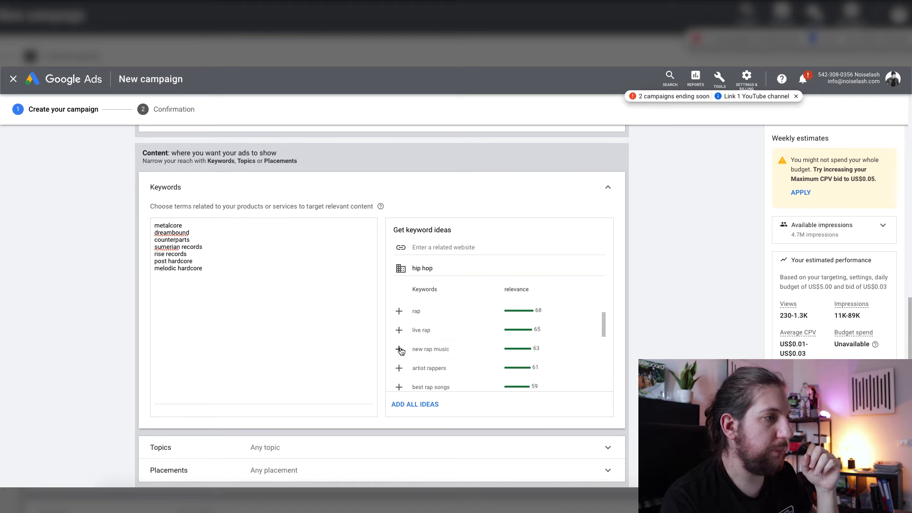
{"action": "left_click_drag", "start_coordinate": [604, 327], "coordinate": [604, 334]}
{"action": "left_click", "coordinate": [399, 335]}
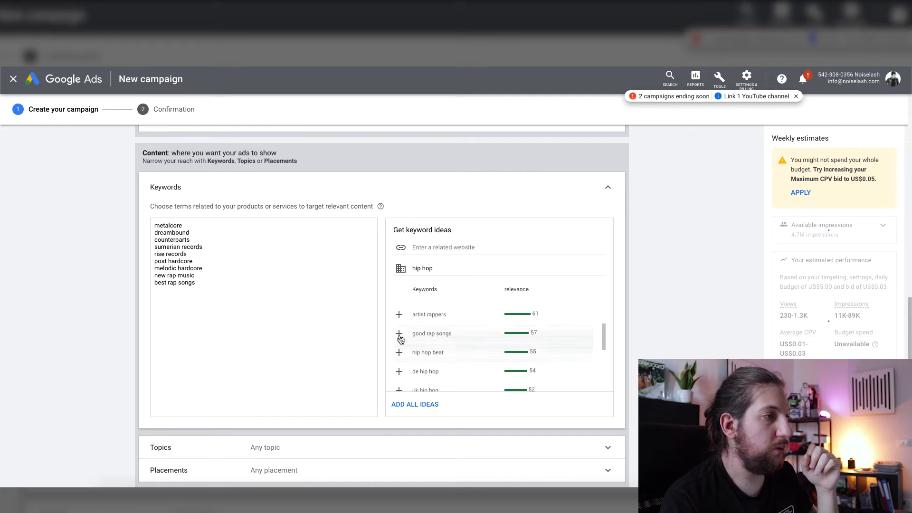
{"action": "left_click", "coordinate": [399, 333]}
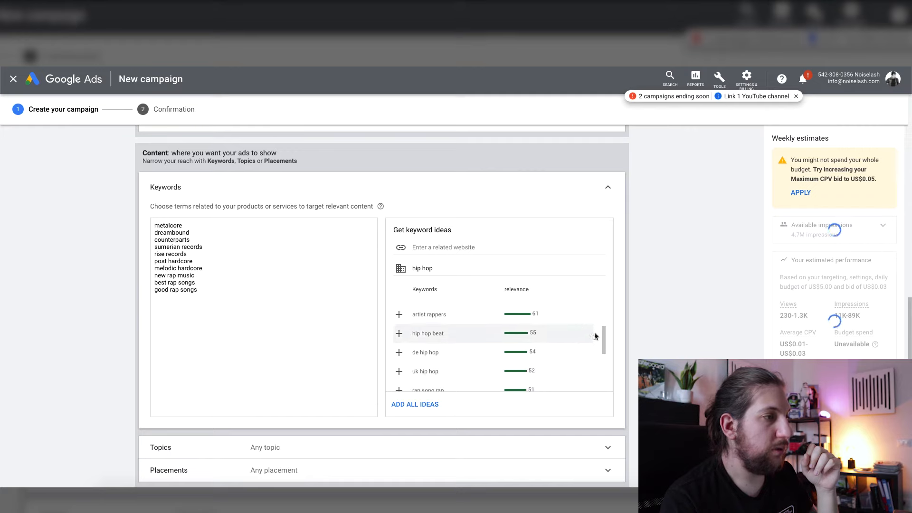
{"action": "left_click_drag", "start_coordinate": [604, 340], "coordinate": [604, 347]}
{"action": "left_click", "coordinate": [399, 340]}
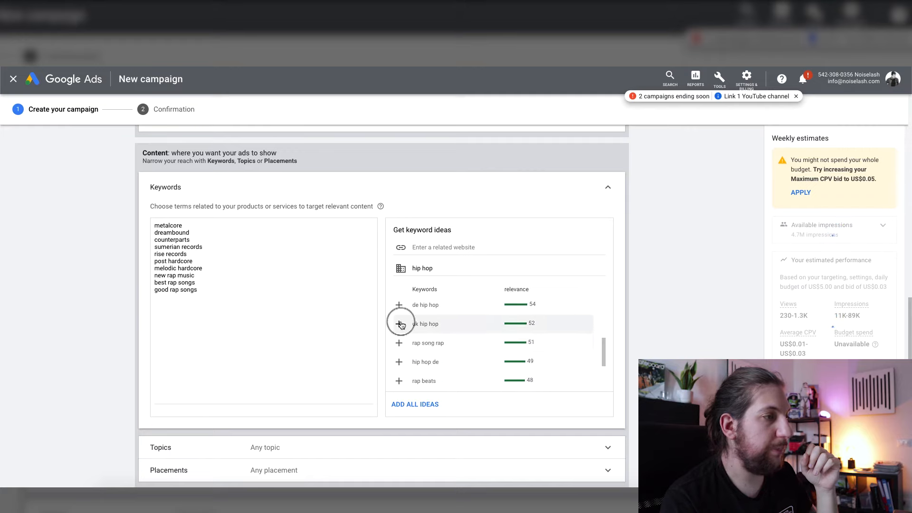
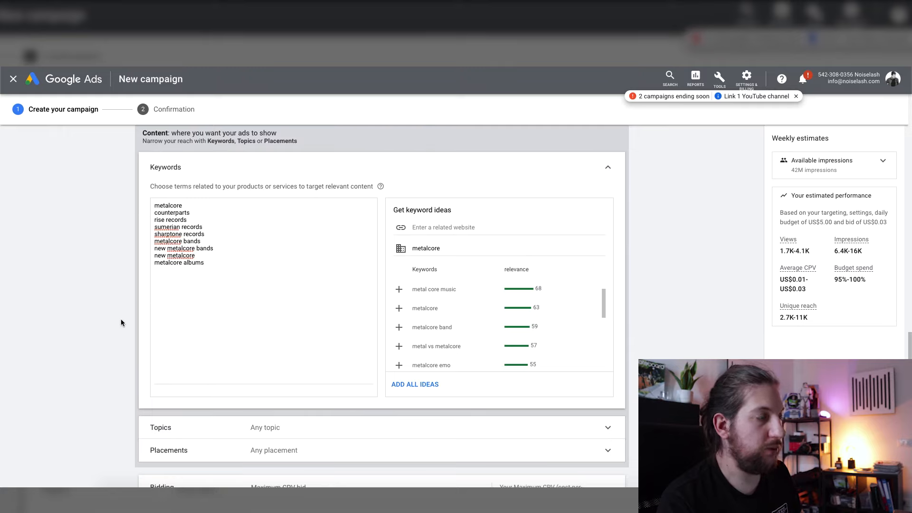
Review the skippable in-stream campaign's keywords, bidding, video ad details and device targeting
{"action": "scroll", "coordinate": [122, 323], "scroll_direction": "down", "scroll_amount": 4}
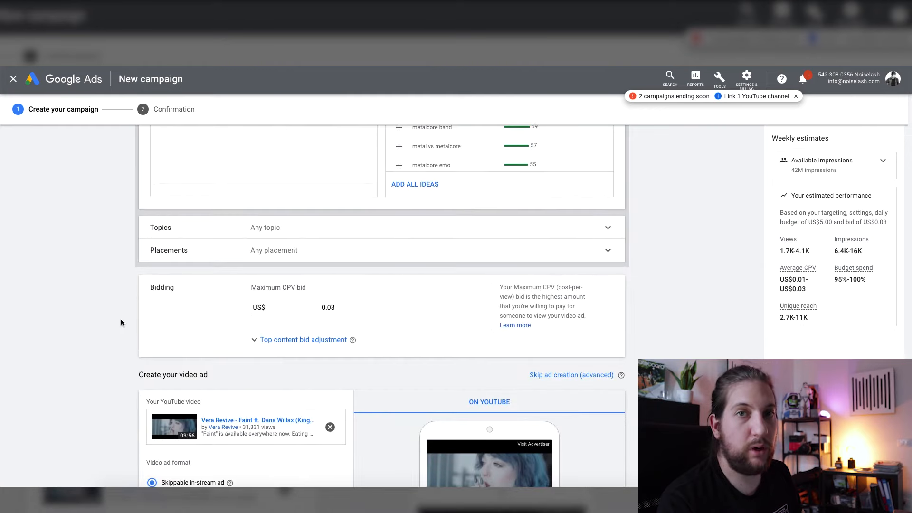
{"action": "scroll", "coordinate": [100, 335], "scroll_direction": "down", "scroll_amount": 2}
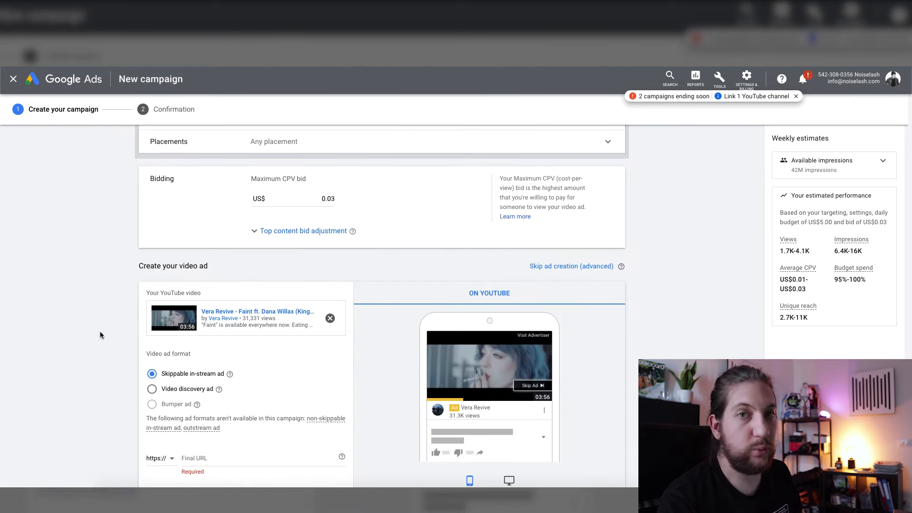
{"action": "scroll", "coordinate": [100, 331], "scroll_direction": "down", "scroll_amount": 2}
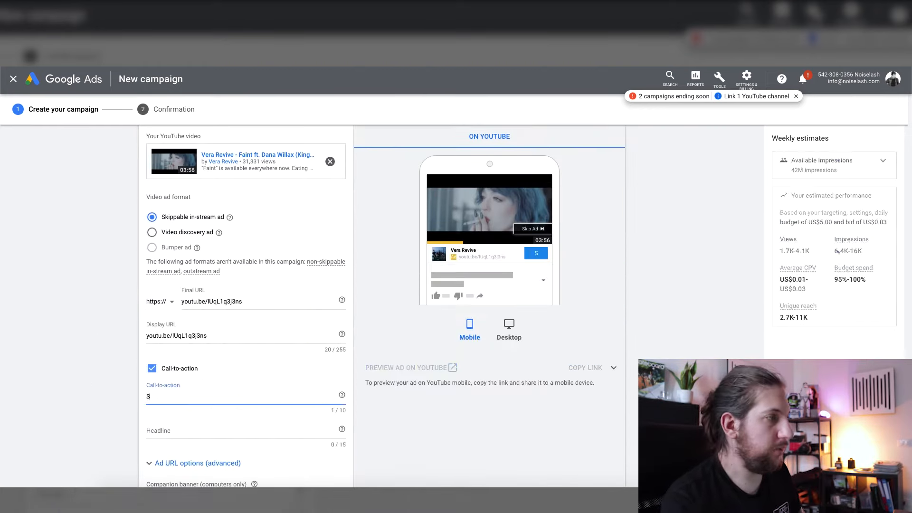
{"action": "scroll", "coordinate": [104, 264], "scroll_direction": "down", "scroll_amount": 3}
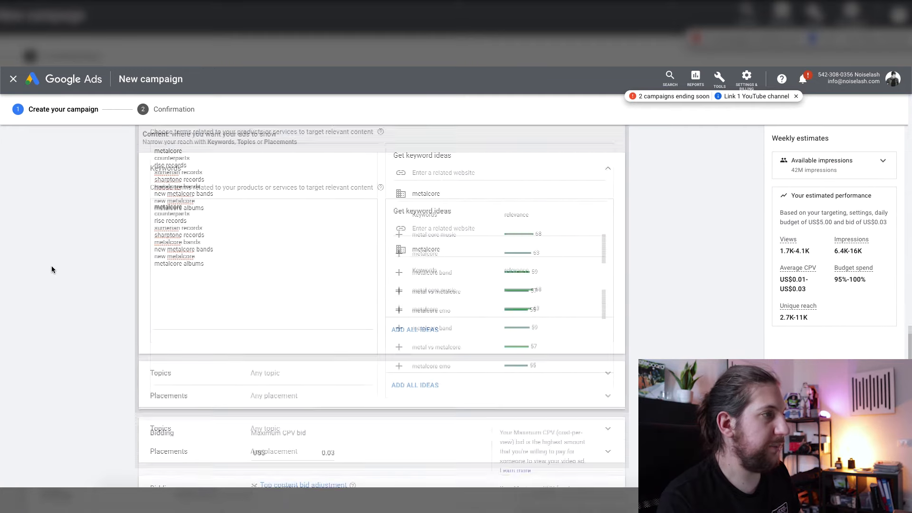
{"action": "scroll", "coordinate": [51, 266], "scroll_direction": "up", "scroll_amount": 1}
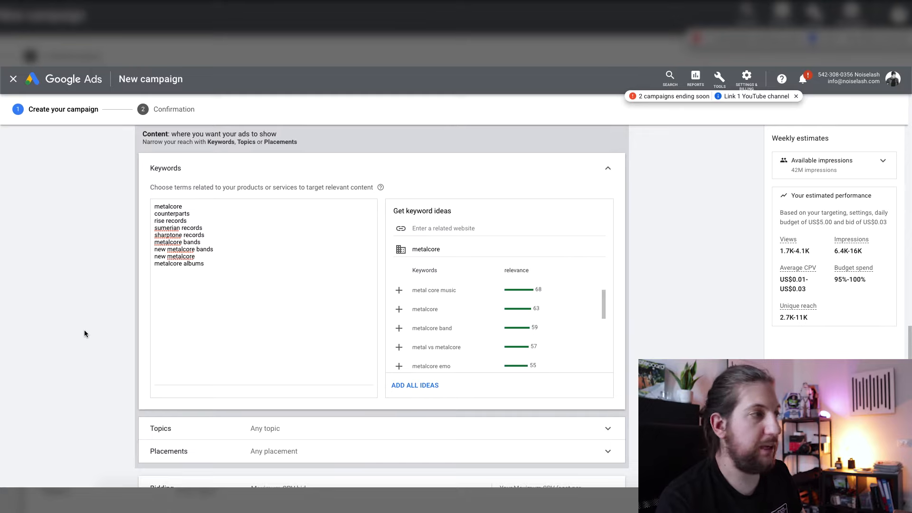
{"action": "scroll", "coordinate": [82, 340], "scroll_direction": "up", "scroll_amount": 15}
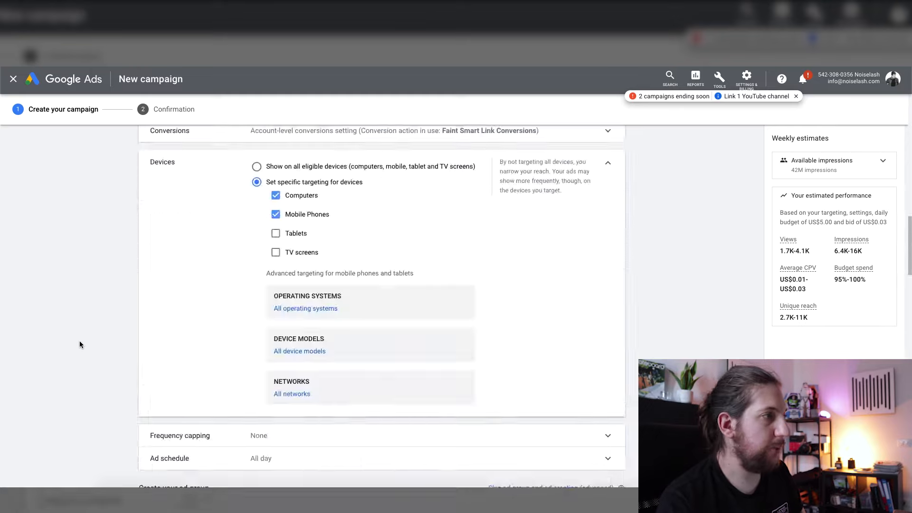
{"action": "scroll", "coordinate": [79, 341], "scroll_direction": "down", "scroll_amount": 20}
{"action": "left_click", "coordinate": [151, 401]}
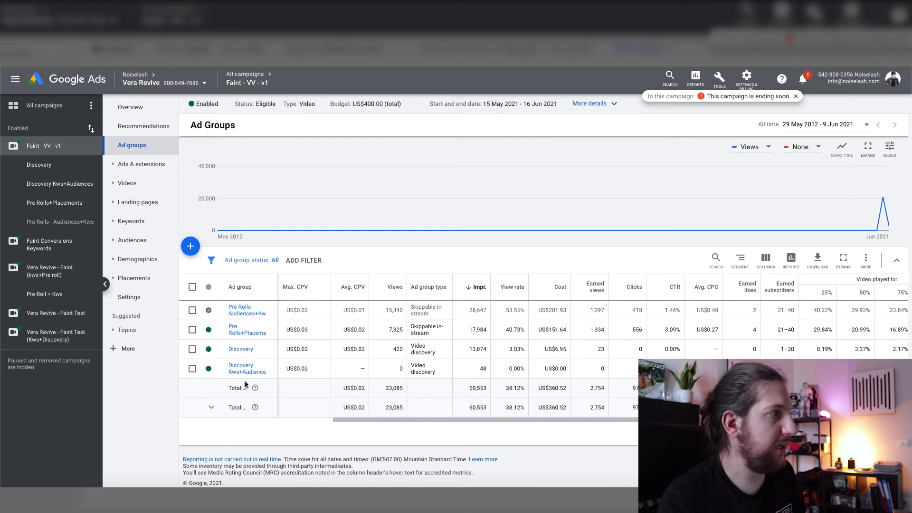
Check the audiences of the Pre Rolls+Placements ad group and return to the Faint - VV - v1 campaign overview
{"action": "left_click", "coordinate": [82, 212]}
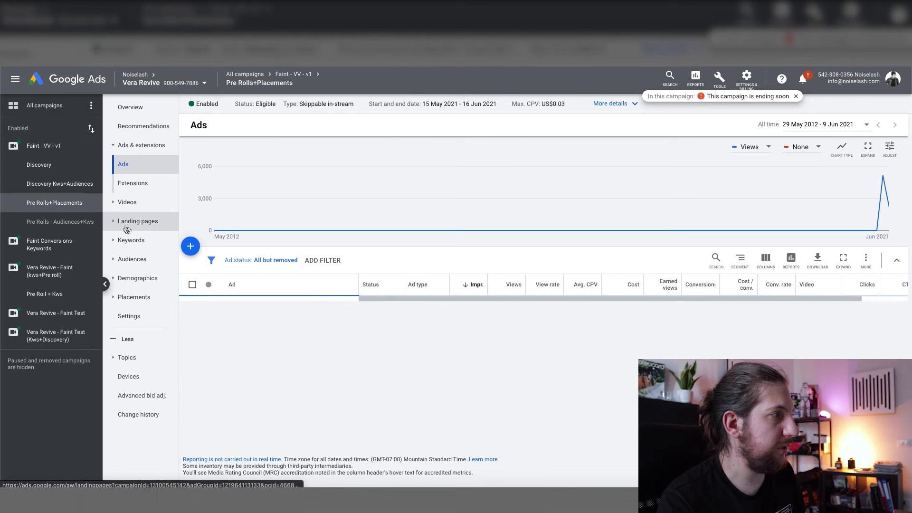
{"action": "left_click", "coordinate": [136, 259]}
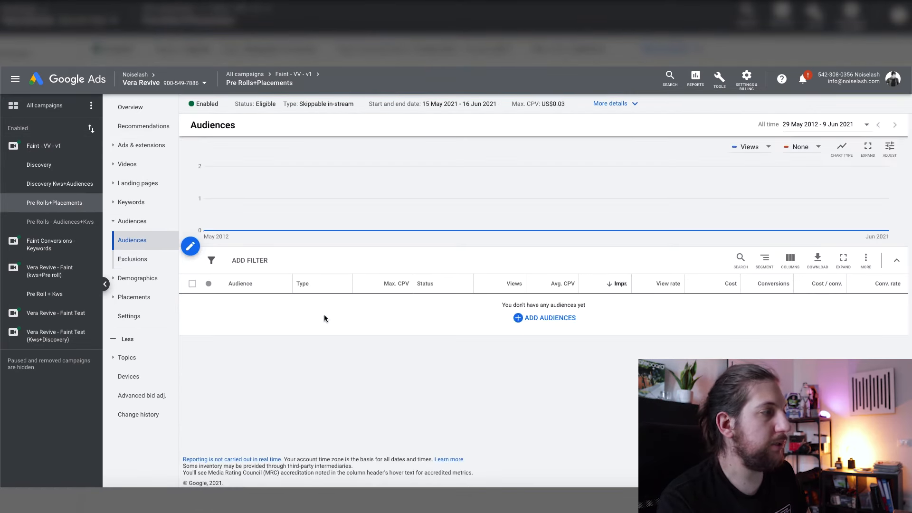
{"action": "left_click", "coordinate": [43, 146]}
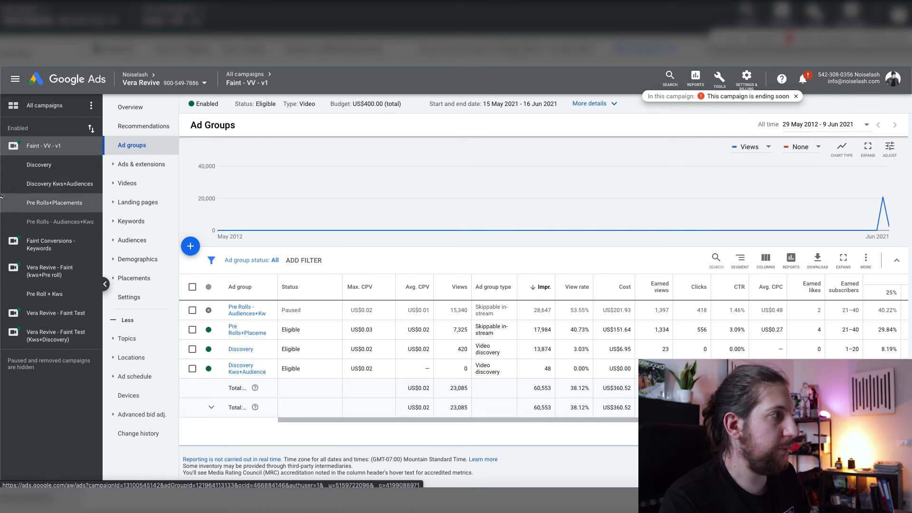
Examine the Discovery ad group's ad, its targeted placements and the report on where its ads showed
{"action": "left_click", "coordinate": [33, 171]}
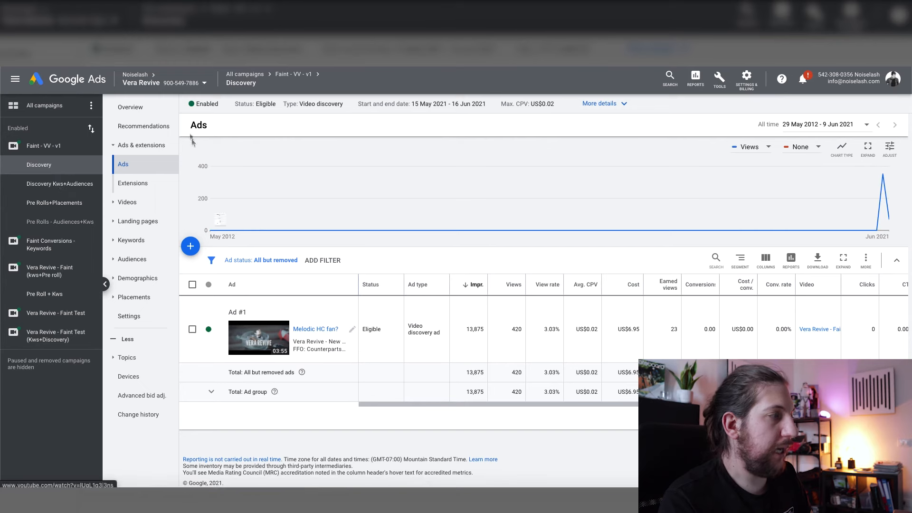
{"action": "left_click", "coordinate": [136, 299]}
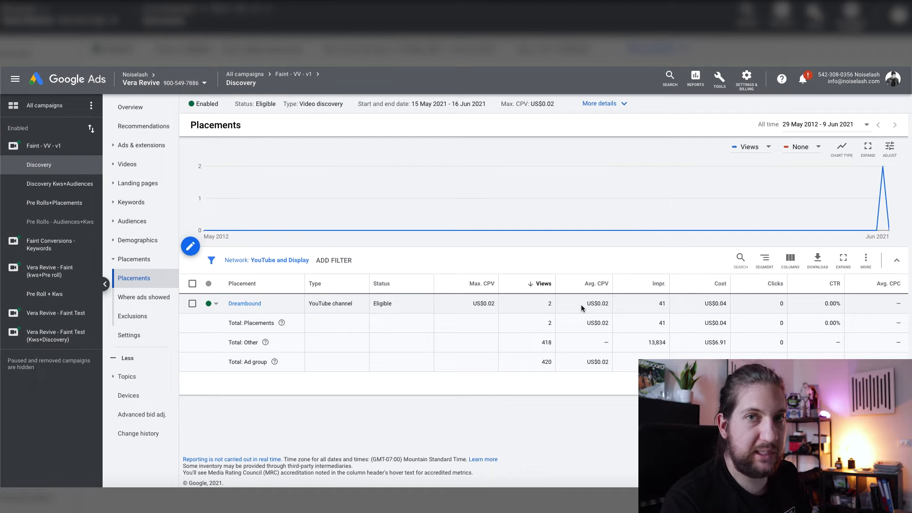
{"action": "left_click", "coordinate": [150, 297]}
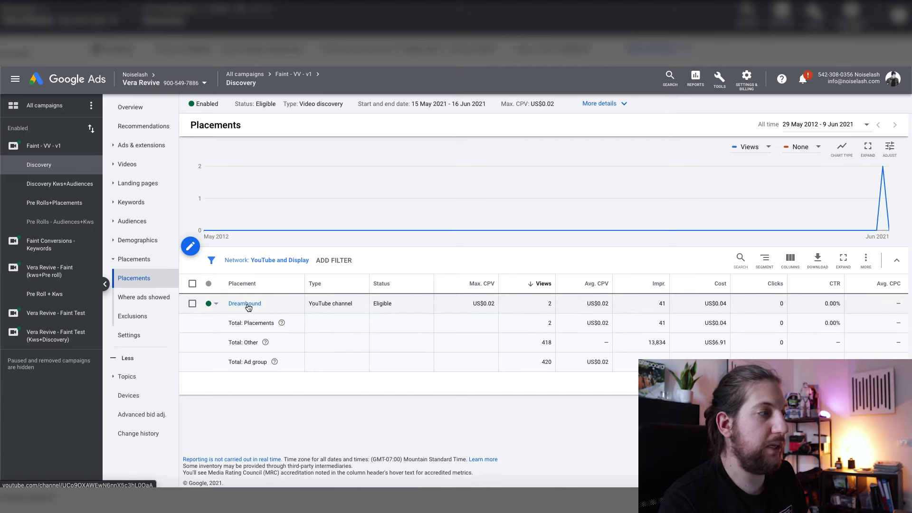
{"action": "left_click", "coordinate": [131, 299]}
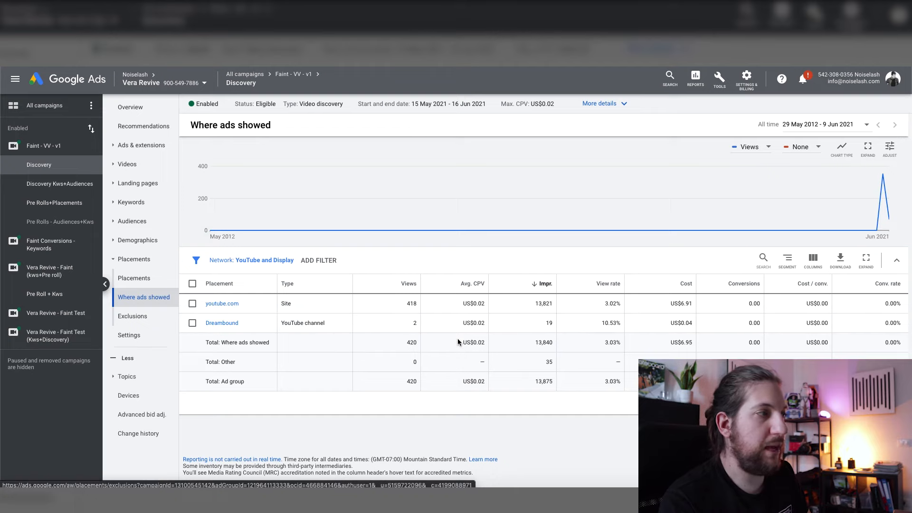
{"action": "left_click", "coordinate": [152, 278]}
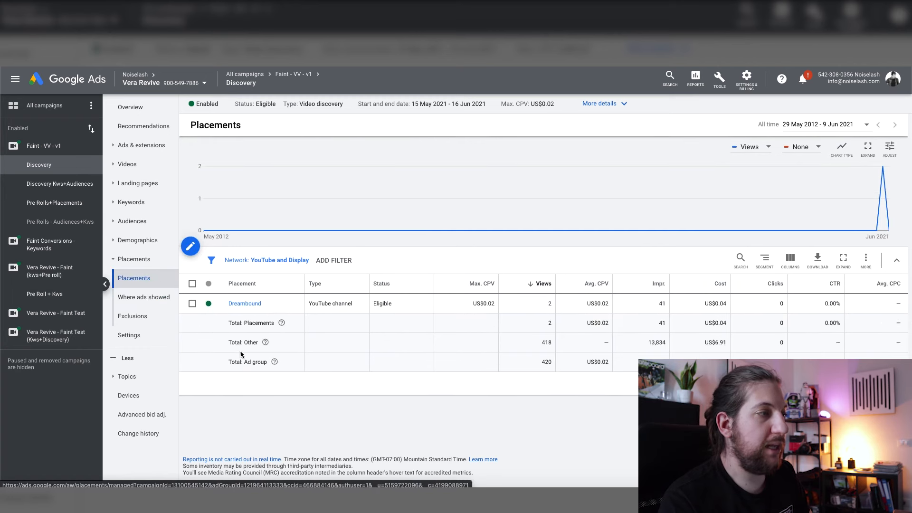
{"action": "left_click", "coordinate": [151, 304]}
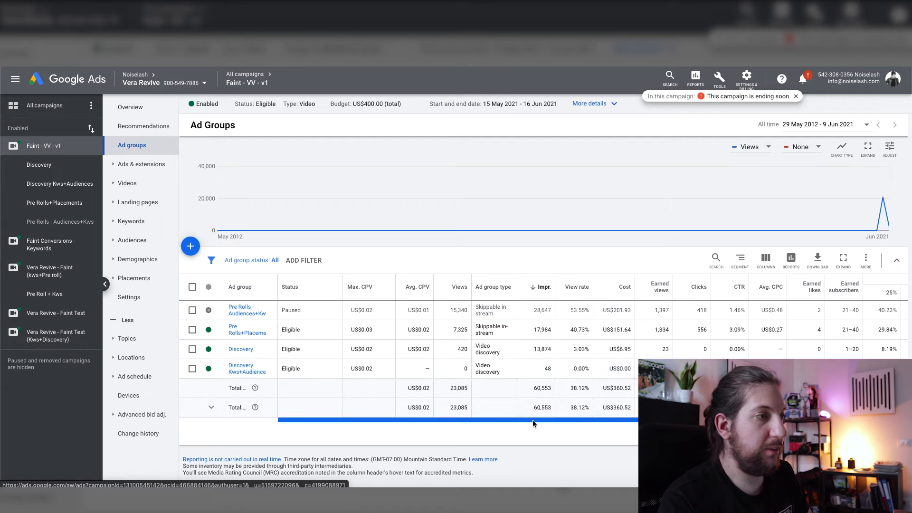
Compare the performance columns of the Faint - VV - v1 ad groups and examine the placements of Pre Rolls+Placements
{"action": "mouse_move", "coordinate": [533, 422]}
{"action": "left_mouse_down"}
{"action": "mouse_move", "coordinate": [586, 422]}
{"action": "mouse_move", "coordinate": [516, 422]}
{"action": "left_mouse_up"}
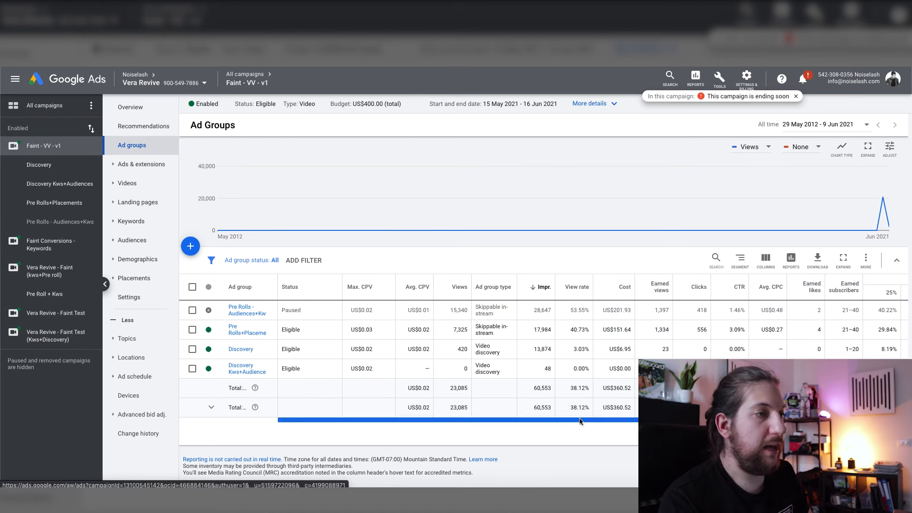
{"action": "left_click_drag", "start_coordinate": [583, 423], "coordinate": [600, 422]}
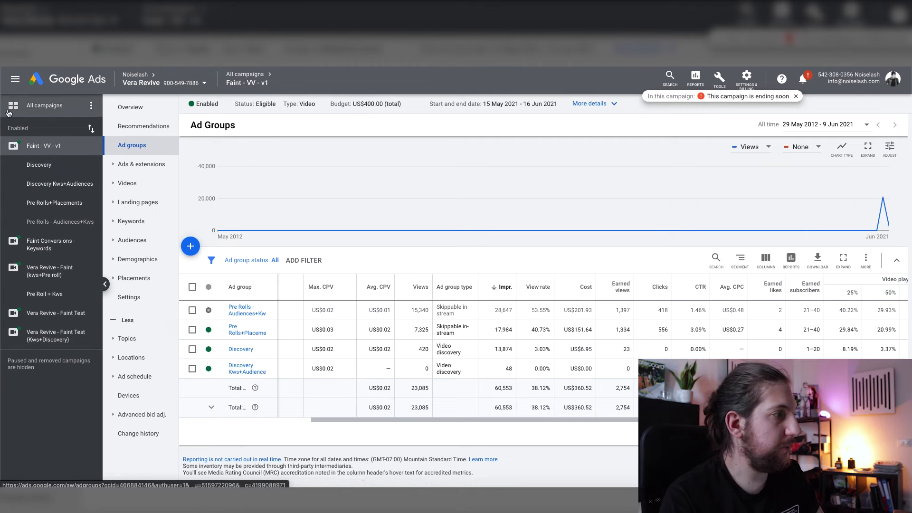
{"action": "left_click", "coordinate": [31, 204]}
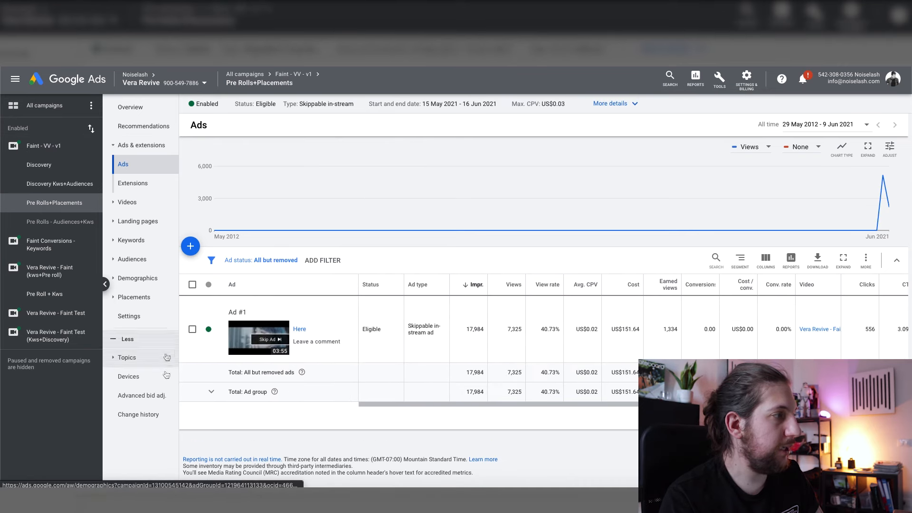
{"action": "left_click", "coordinate": [141, 300]}
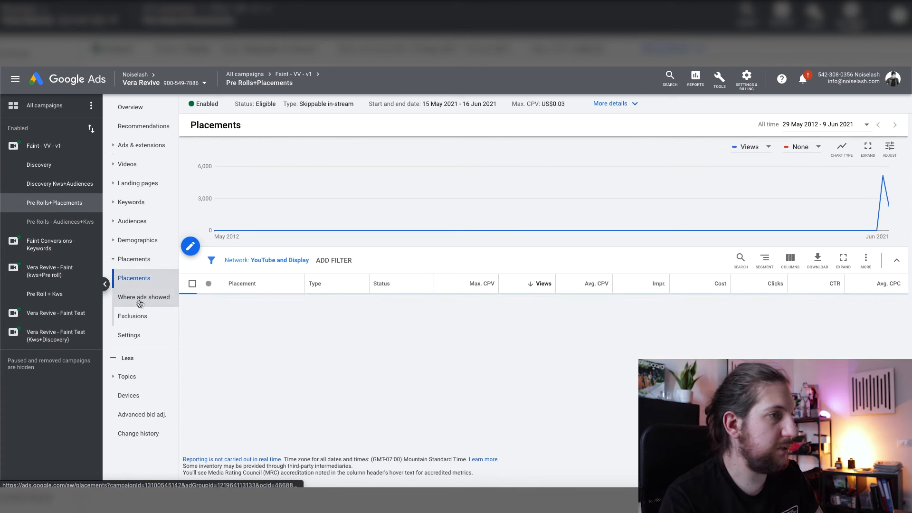
{"action": "scroll", "coordinate": [763, 360], "scroll_direction": "down", "scroll_amount": 1}
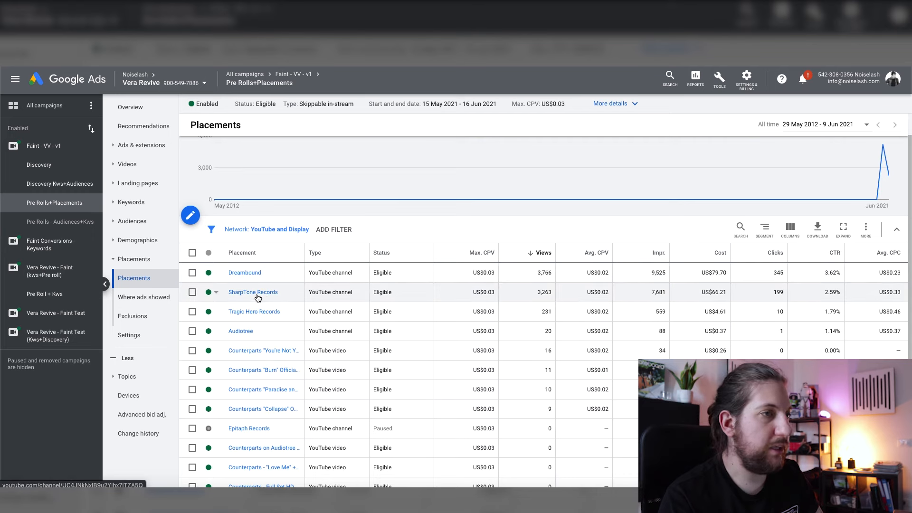
{"action": "scroll", "coordinate": [662, 304], "scroll_direction": "down", "scroll_amount": 2}
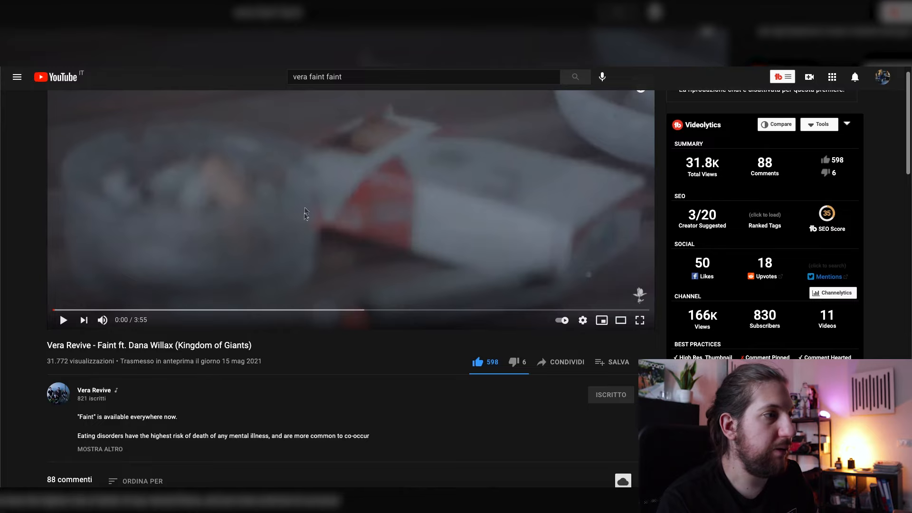
Switch to YouTube and read the comments under Vera Revive's "Faint" video, highlighting "YouTube Ads" and "best instagram ad ever"
{"action": "scroll", "coordinate": [392, 421], "scroll_direction": "down", "scroll_amount": 5}
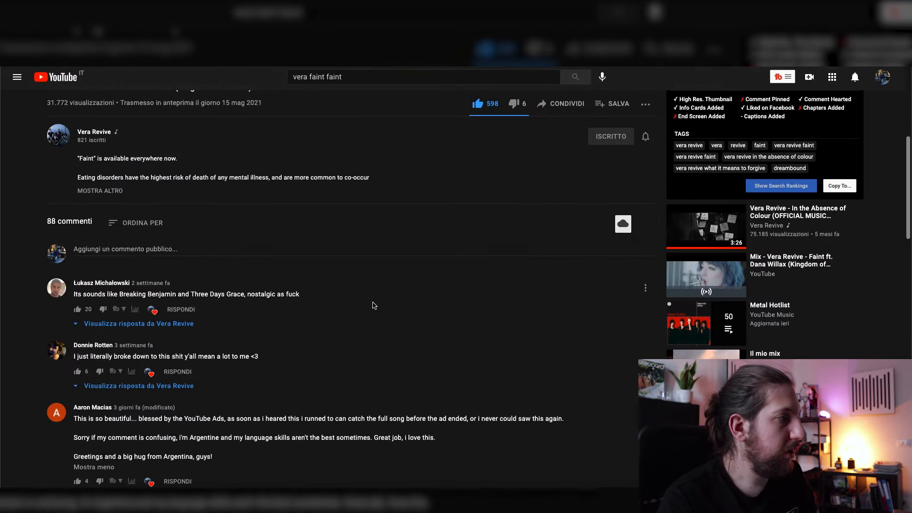
{"action": "scroll", "coordinate": [403, 317], "scroll_direction": "down", "scroll_amount": 2}
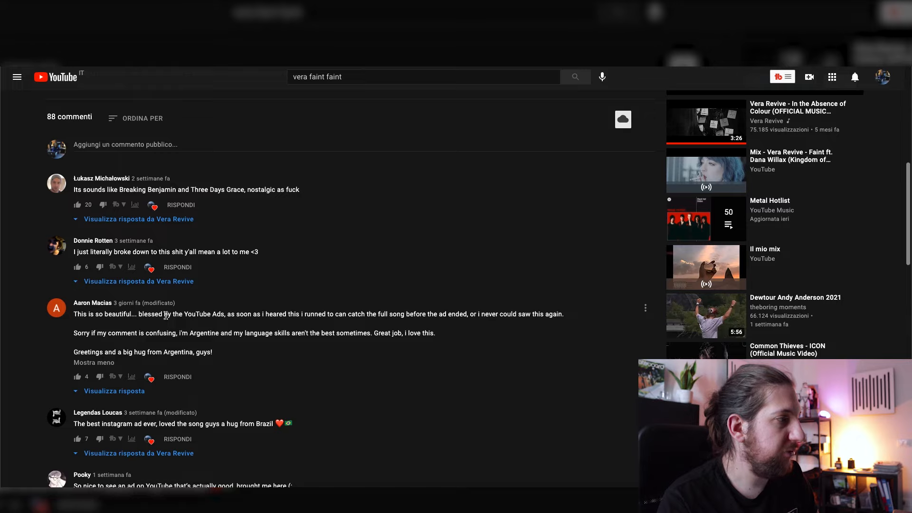
{"action": "double_click", "coordinate": [203, 315]}
{"action": "left_click_drag", "start_coordinate": [203, 315], "coordinate": [223, 314]}
{"action": "scroll", "coordinate": [164, 406], "scroll_direction": "down", "scroll_amount": 2}
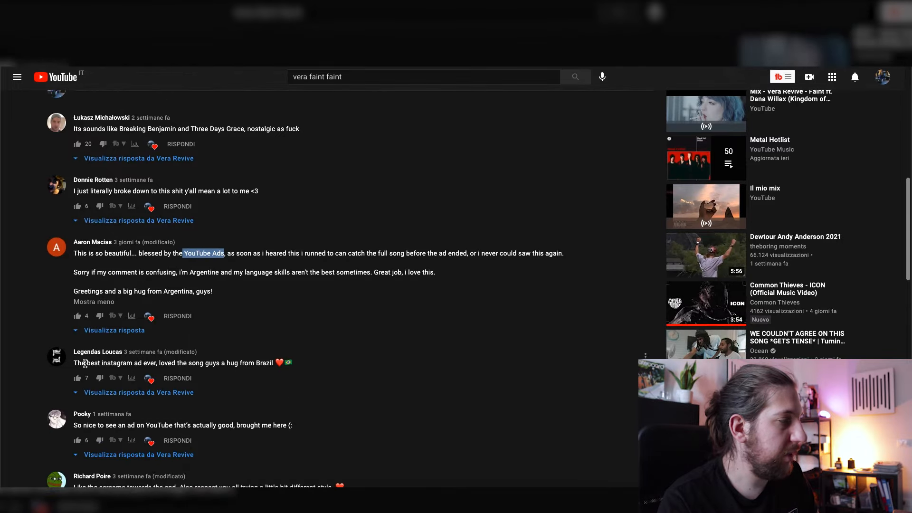
{"action": "left_click_drag", "start_coordinate": [87, 364], "coordinate": [156, 364]}
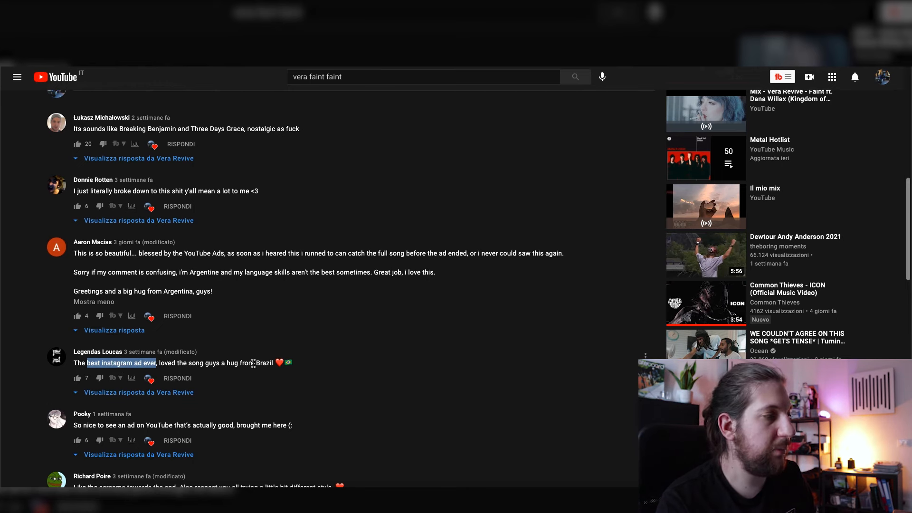
Read further comments that mention finding the song through an ad, highlighting "see an ad on YouTube" and "YouTube ad"
{"action": "scroll", "coordinate": [247, 378], "scroll_direction": "down", "scroll_amount": 2}
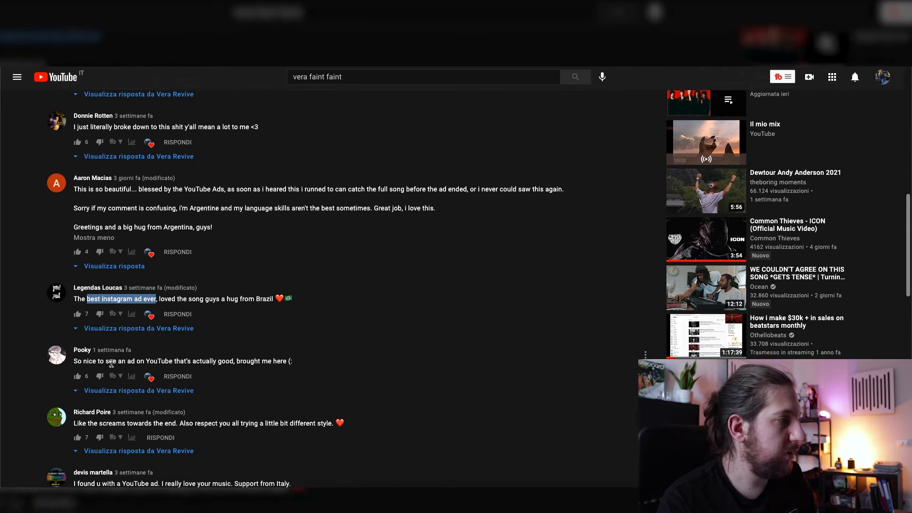
{"action": "left_click_drag", "start_coordinate": [109, 362], "coordinate": [177, 363]}
{"action": "scroll", "coordinate": [224, 393], "scroll_direction": "down", "scroll_amount": 3}
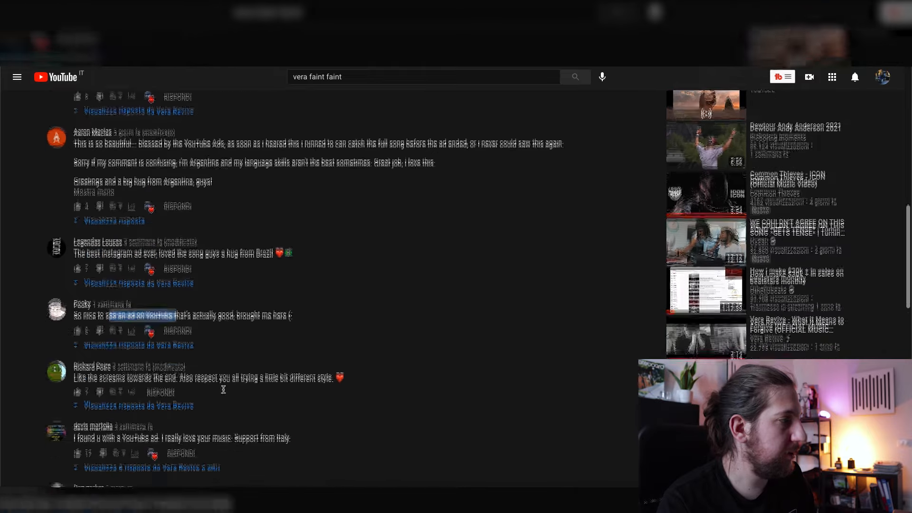
{"action": "scroll", "coordinate": [225, 392], "scroll_direction": "down", "scroll_amount": 1}
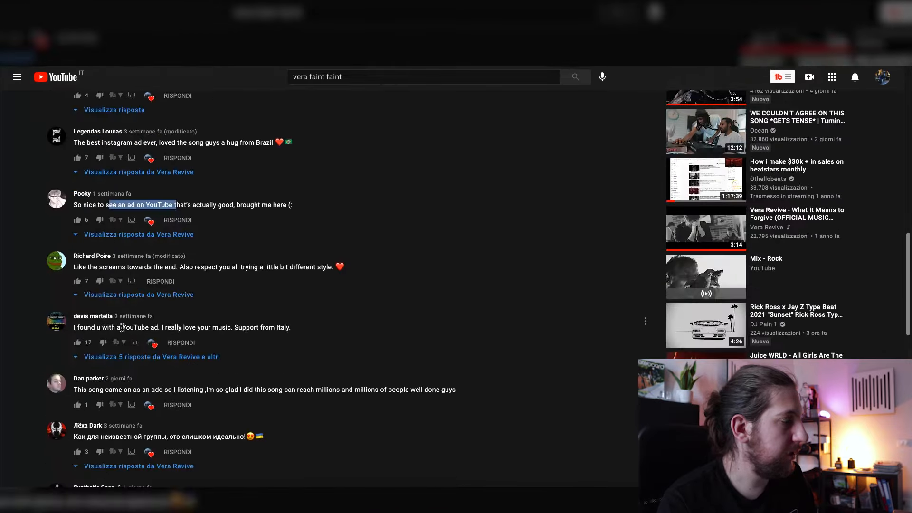
{"action": "left_click_drag", "start_coordinate": [122, 328], "coordinate": [159, 329]}
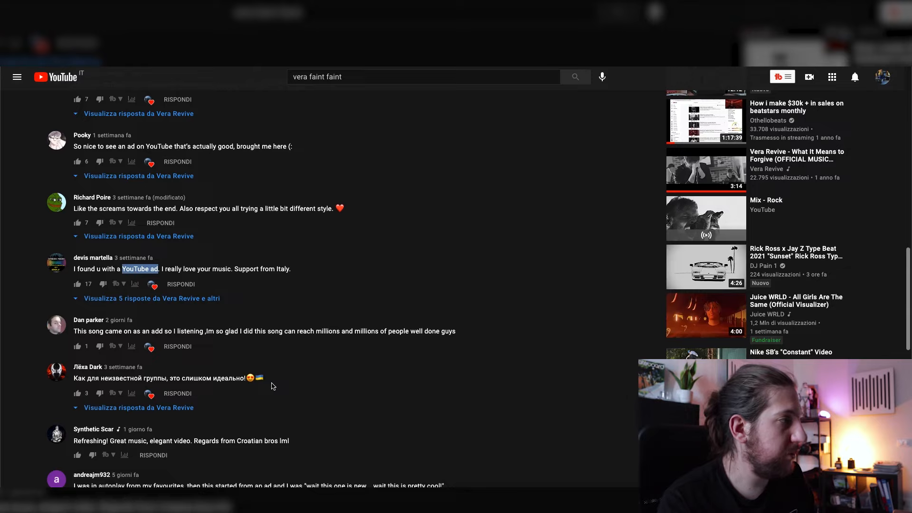
{"action": "left_click_drag", "start_coordinate": [99, 331], "coordinate": [171, 326]}
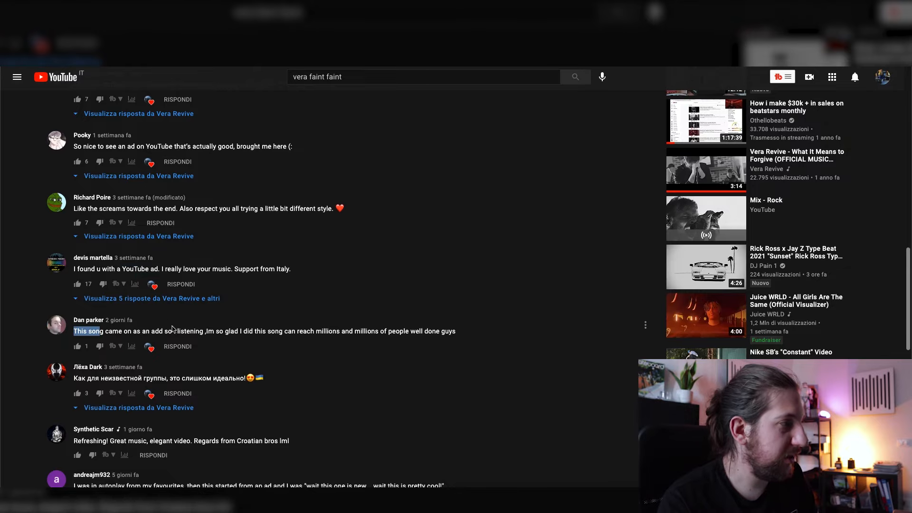
Look through the remaining viewer comments and return to the "Faint" video's title, view count and channel statistics
{"action": "scroll", "coordinate": [328, 382], "scroll_direction": "up", "scroll_amount": 2}
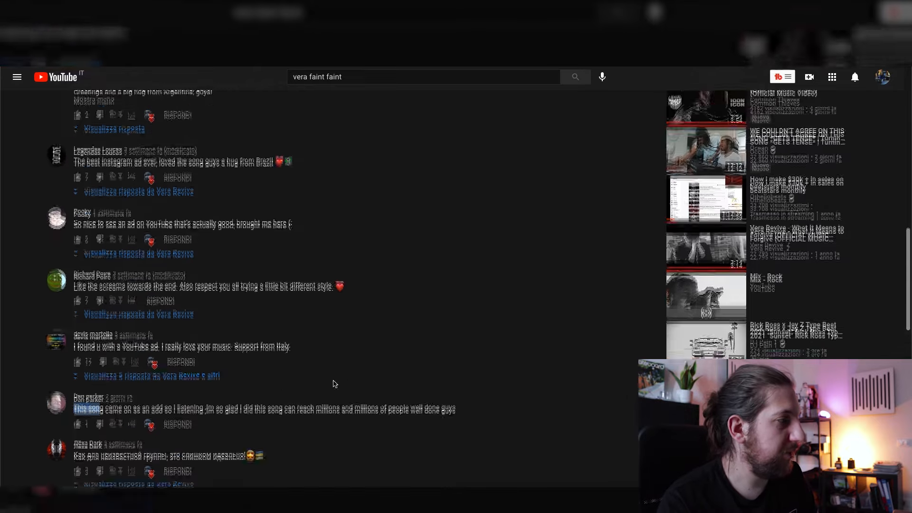
{"action": "scroll", "coordinate": [335, 384], "scroll_direction": "down", "scroll_amount": 5}
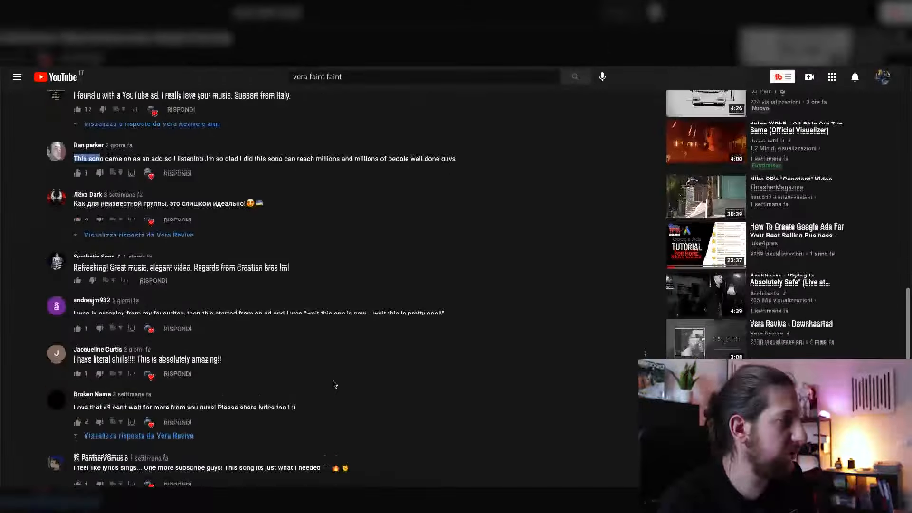
{"action": "scroll", "coordinate": [335, 384], "scroll_direction": "down", "scroll_amount": 1}
{"action": "scroll", "coordinate": [335, 385], "scroll_direction": "up", "scroll_amount": 1}
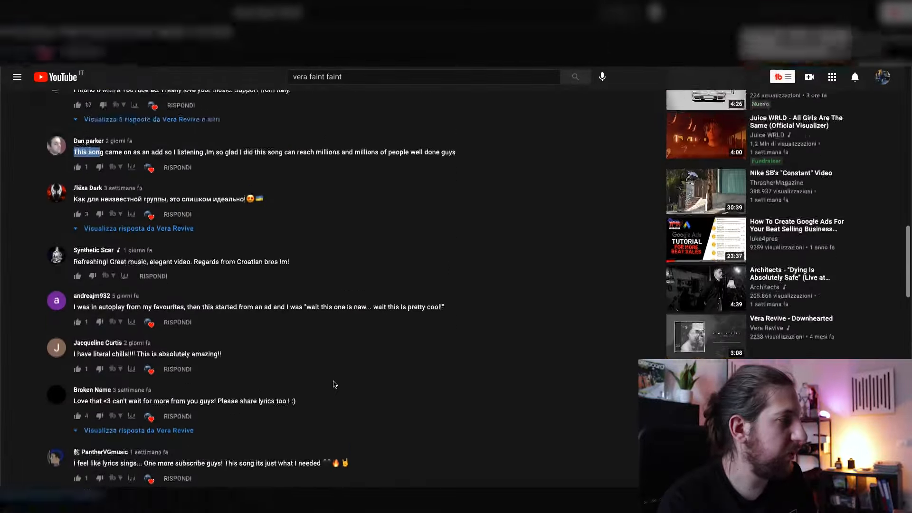
{"action": "scroll", "coordinate": [335, 384], "scroll_direction": "up", "scroll_amount": 15}
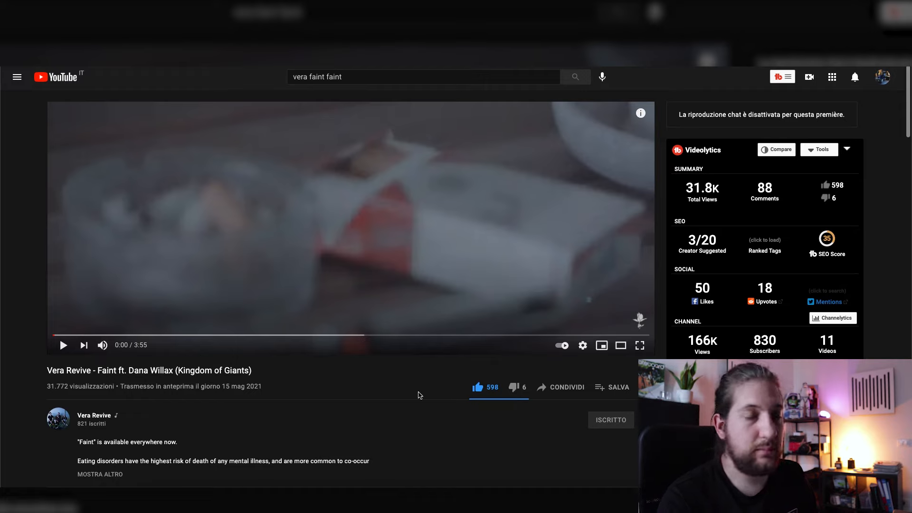
{"action": "scroll", "coordinate": [418, 395], "scroll_direction": "down", "scroll_amount": 3}
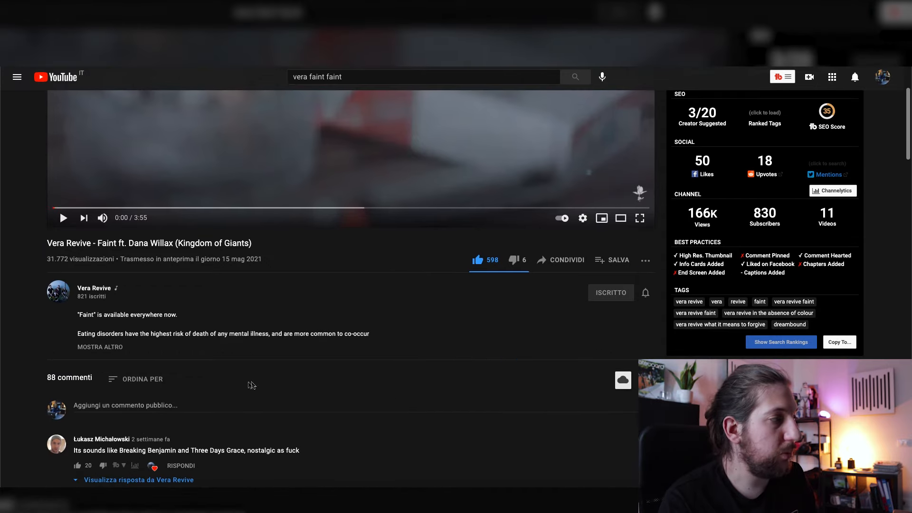
{"action": "scroll", "coordinate": [329, 371], "scroll_direction": "up", "scroll_amount": 2}
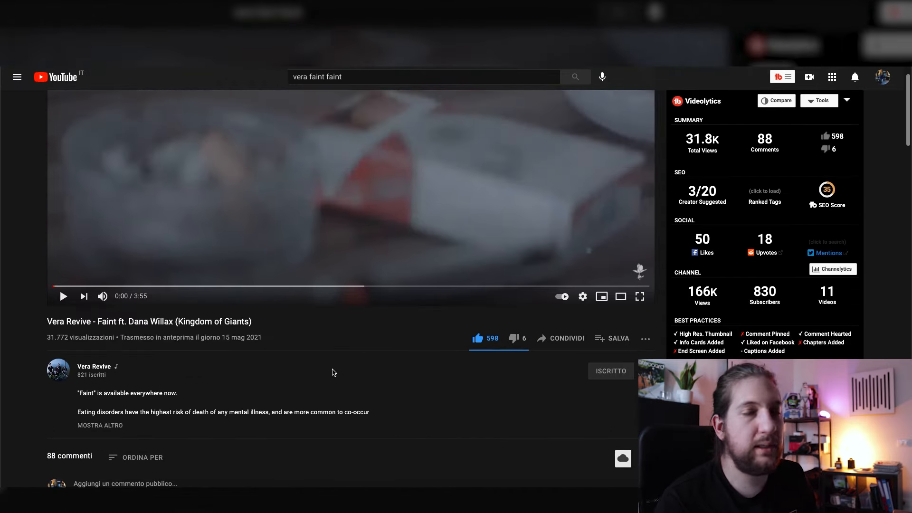